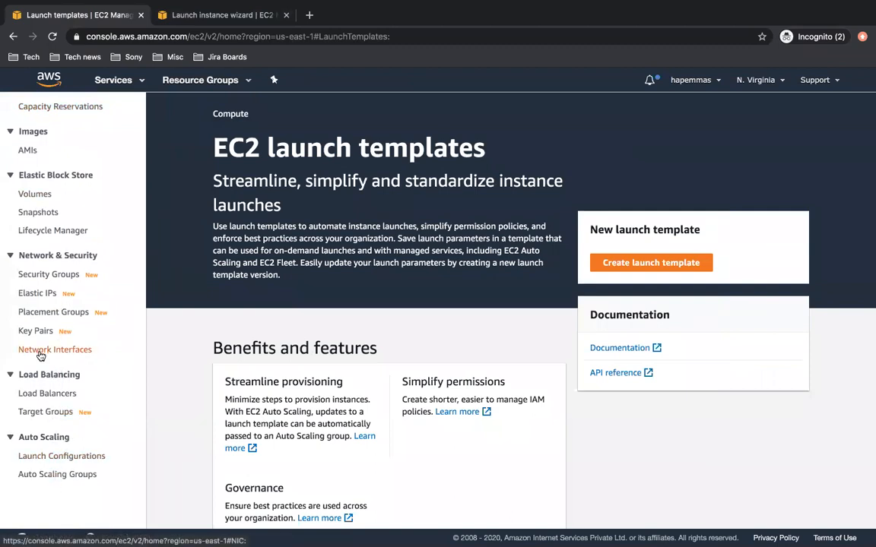
- Examine the EC2 navigation entries, comparing Launch Templates under Instances with Launch Configurations under Auto Scaling
{"action": "scroll", "coordinate": [42, 356], "scroll_direction": "up", "scroll_amount": 5}
{"action": "scroll", "coordinate": [40, 359], "scroll_direction": "down", "scroll_amount": 5}
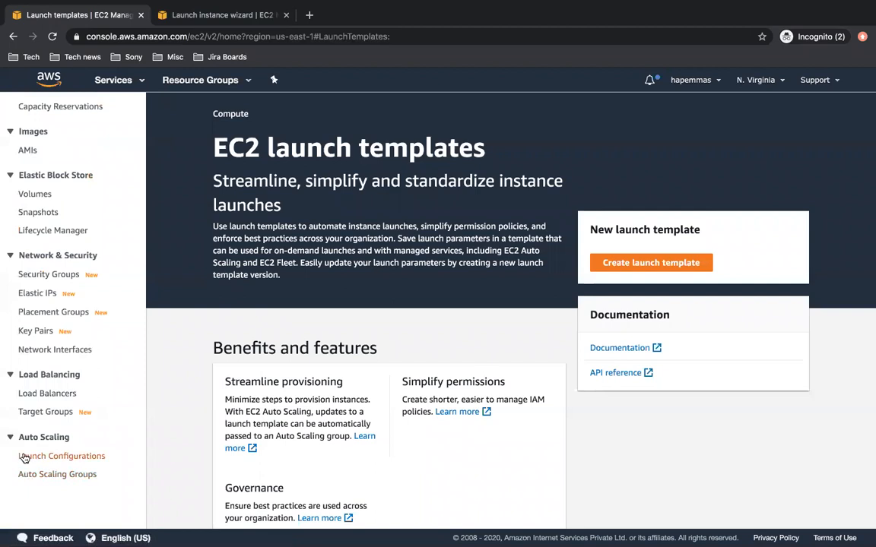
{"action": "scroll", "coordinate": [86, 461], "scroll_direction": "up", "scroll_amount": 5}
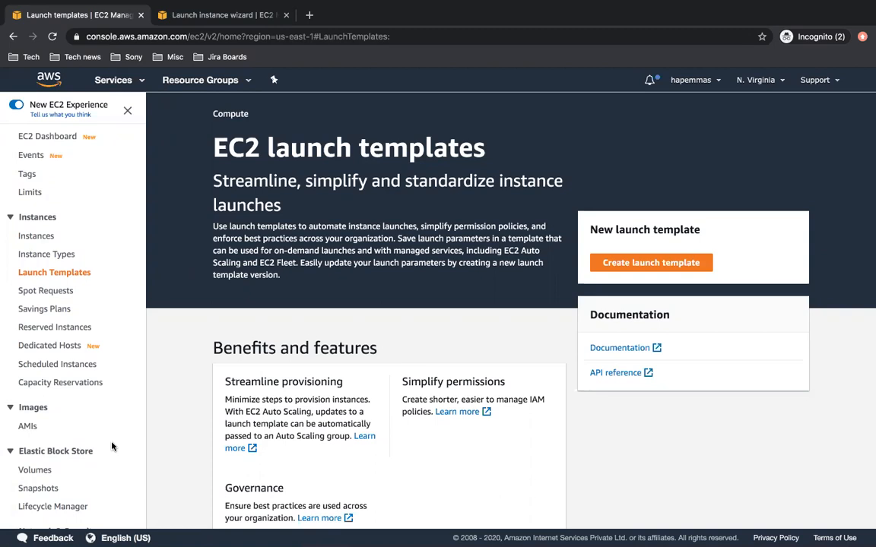
{"action": "scroll", "coordinate": [112, 446], "scroll_direction": "down", "scroll_amount": 5}
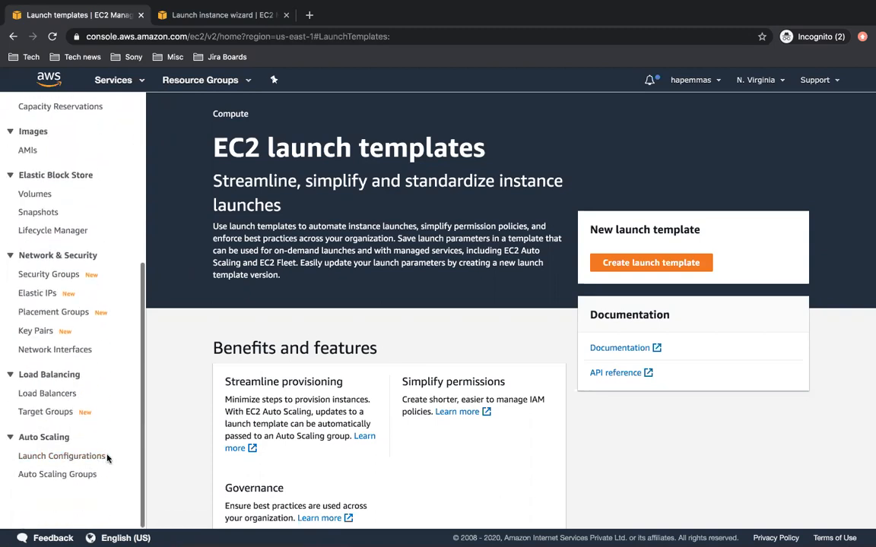
{"action": "scroll", "coordinate": [121, 303], "scroll_direction": "up", "scroll_amount": 5}
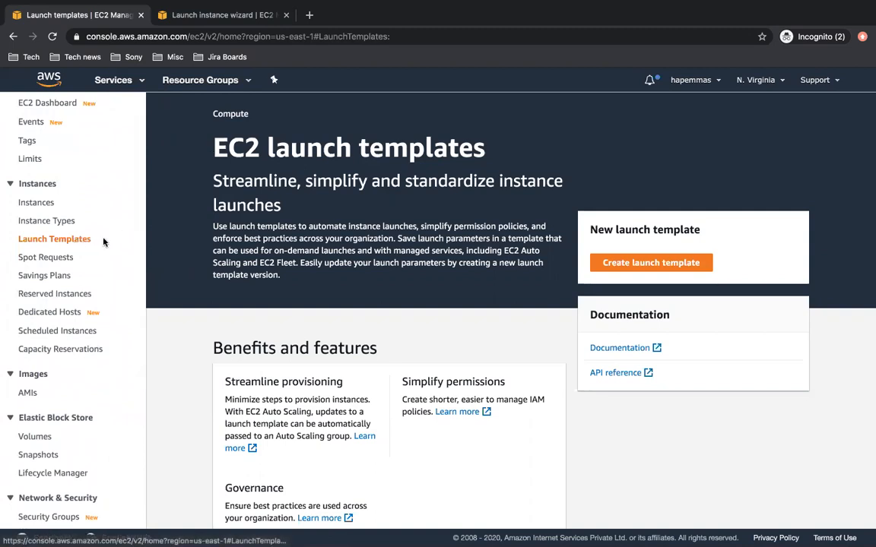
{"action": "scroll", "coordinate": [99, 242], "scroll_direction": "down", "scroll_amount": 5}
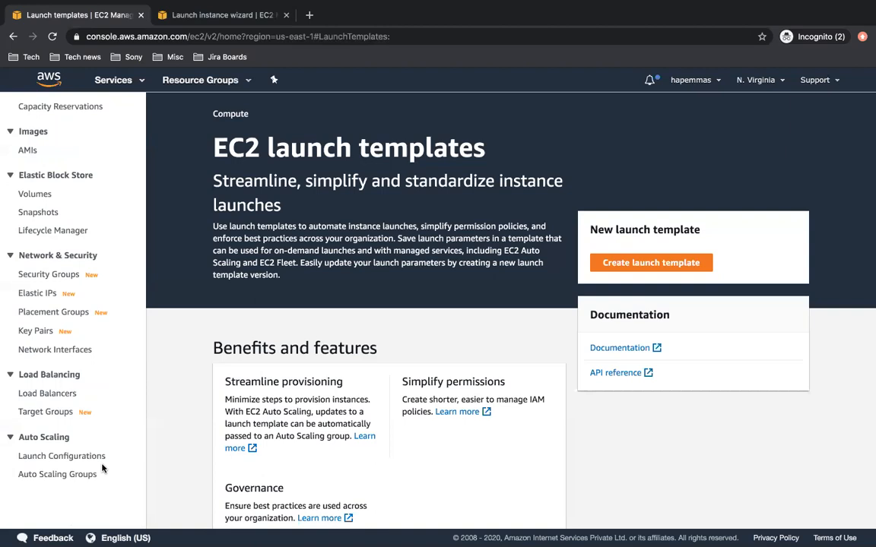
{"action": "scroll", "coordinate": [103, 470], "scroll_direction": "up", "scroll_amount": 6}
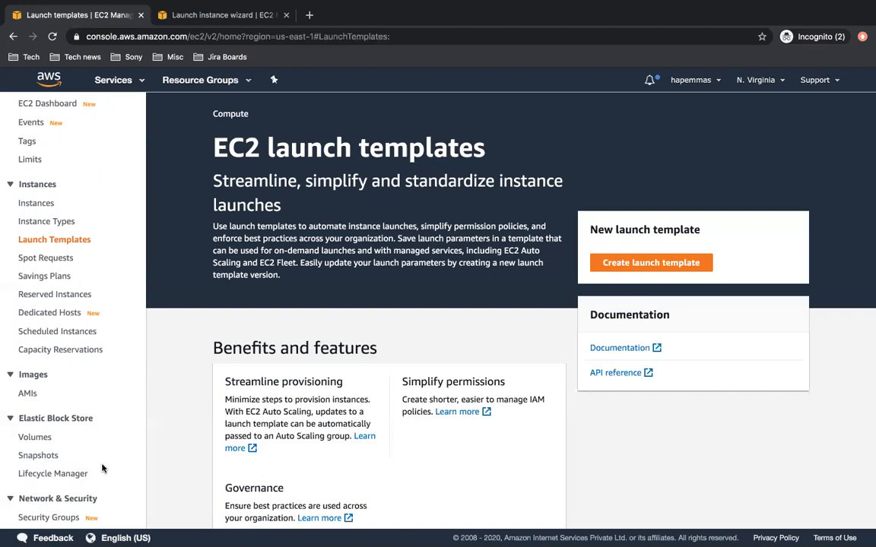
{"action": "scroll", "coordinate": [102, 469], "scroll_direction": "down", "scroll_amount": 5}
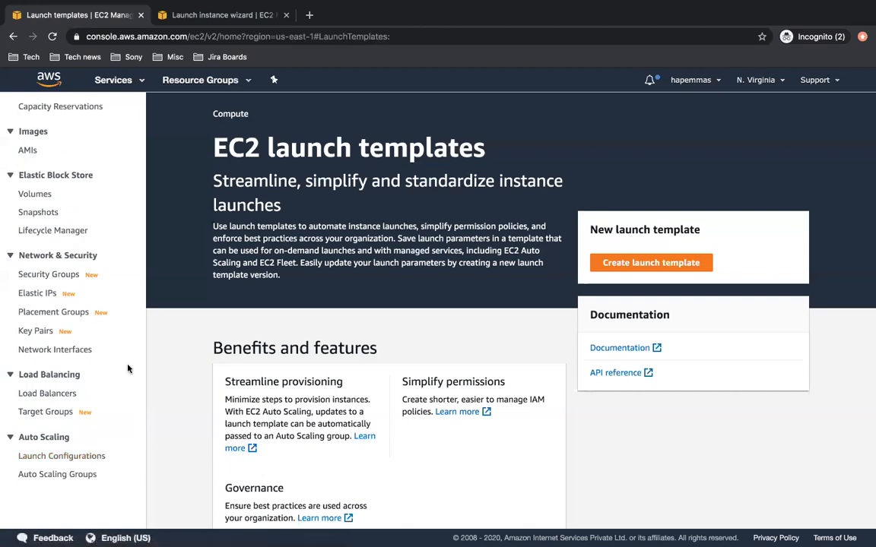
{"action": "scroll", "coordinate": [127, 370], "scroll_direction": "up", "scroll_amount": 6}
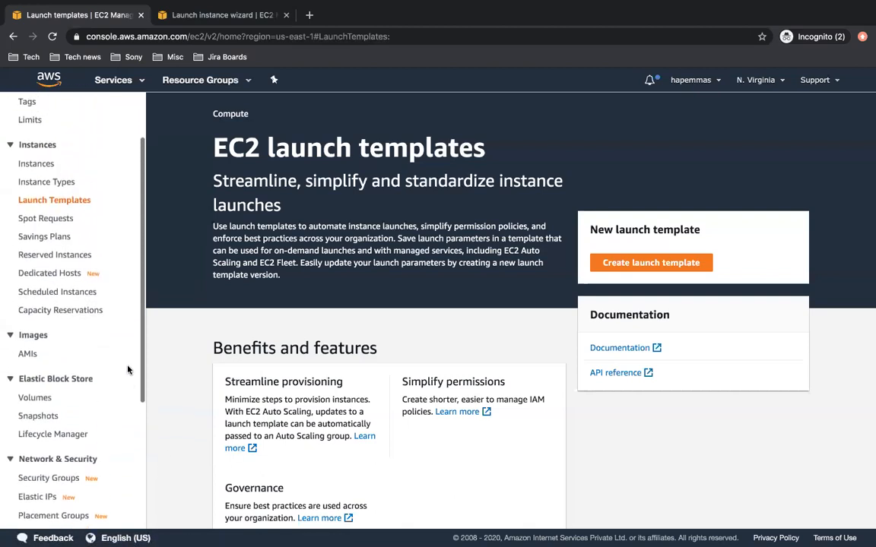
{"action": "scroll", "coordinate": [128, 370], "scroll_direction": "down", "scroll_amount": 6}
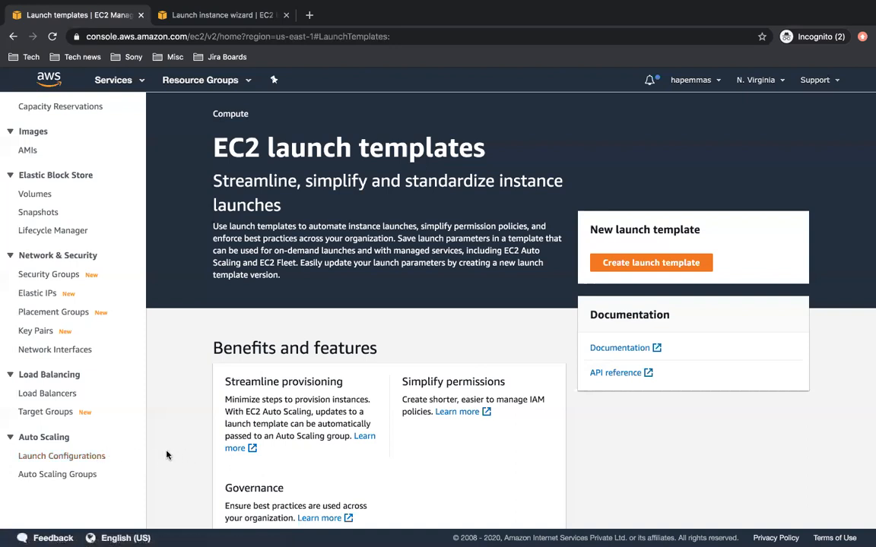
- Start a new launch configuration from the Auto Scaling launch configurations page and name it demo-lc
{"action": "left_click", "coordinate": [86, 458]}
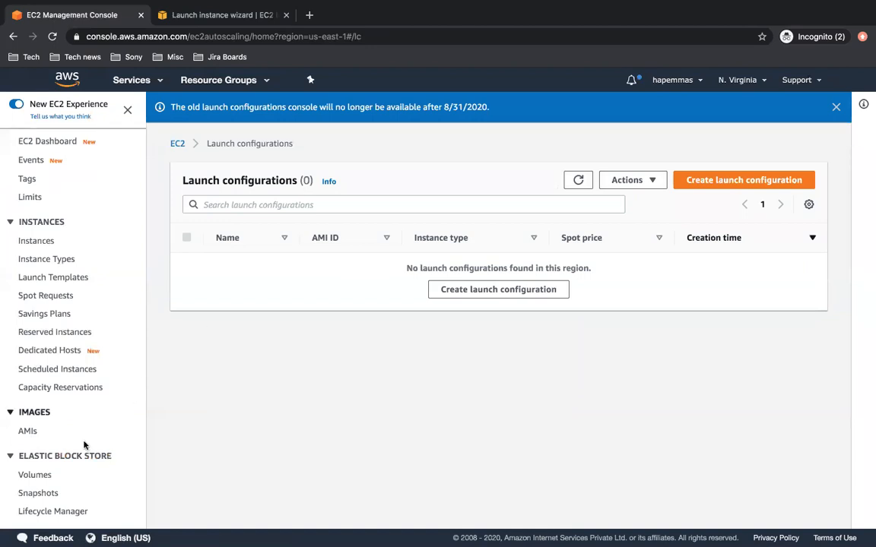
{"action": "scroll", "coordinate": [82, 449], "scroll_direction": "down", "scroll_amount": 5}
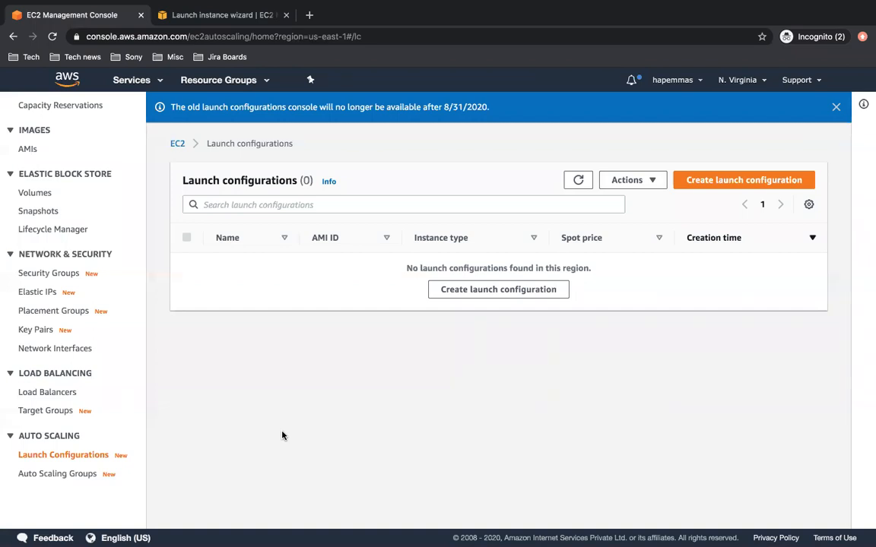
{"action": "left_click", "coordinate": [723, 181]}
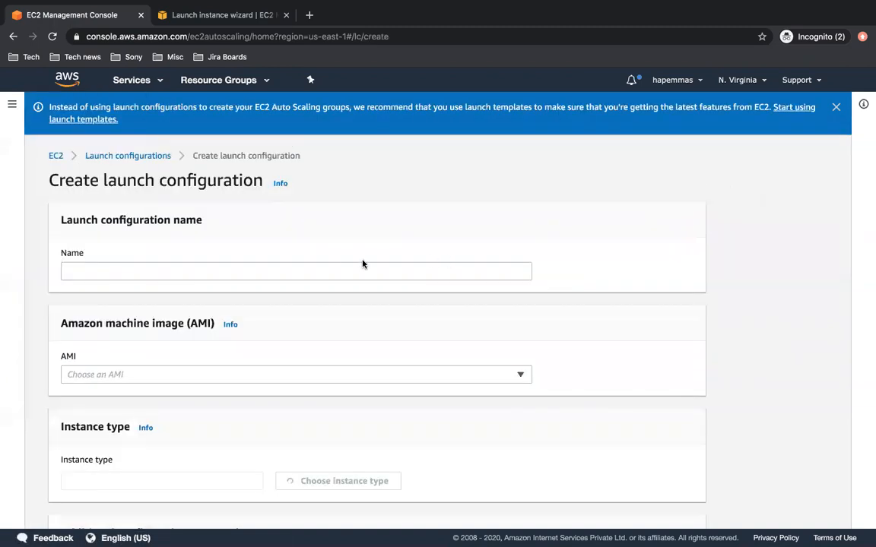
{"action": "left_click", "coordinate": [322, 271]}
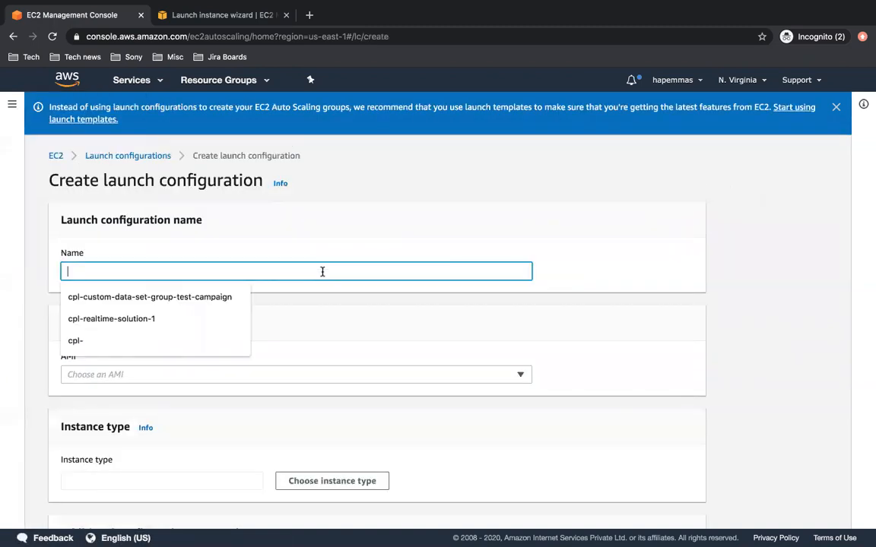
{"action": "type", "text": "demo"}
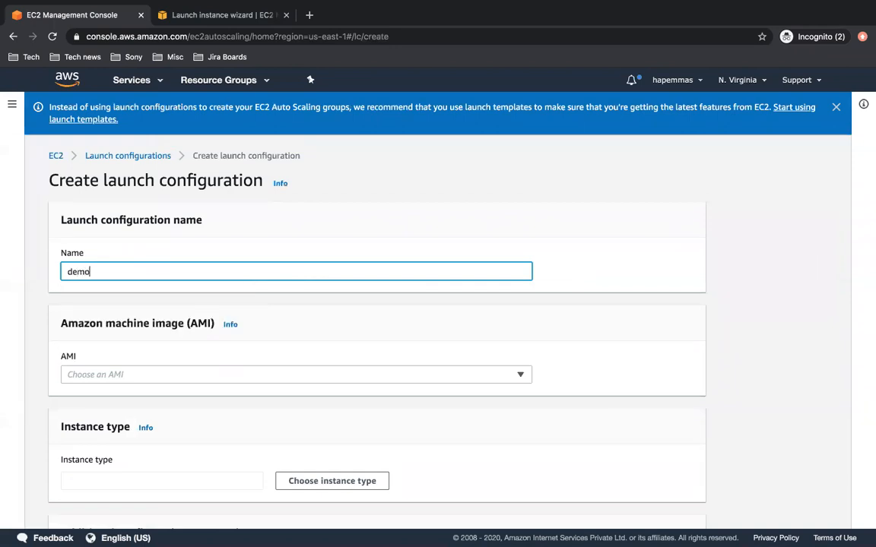
{"action": "type", "text": "-lc"}
{"action": "scroll", "coordinate": [203, 321], "scroll_direction": "down", "scroll_amount": 2}
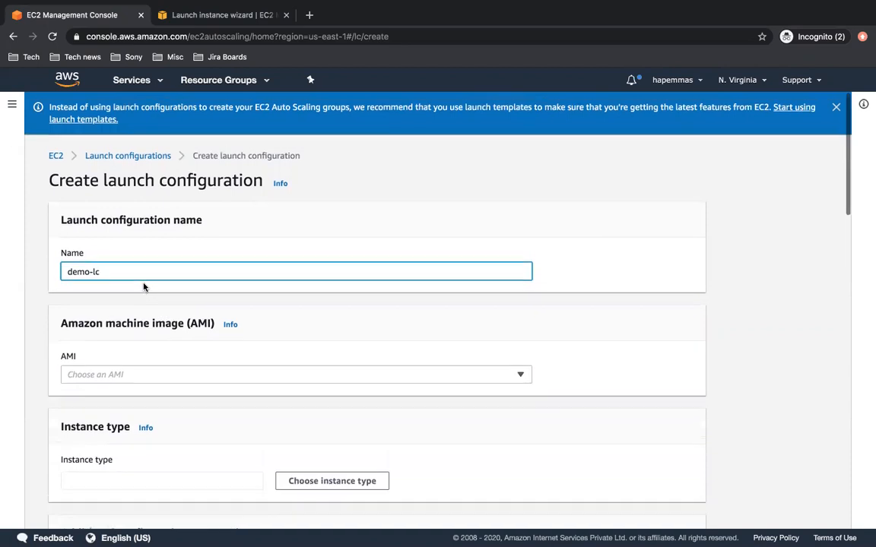
- Review the launch configuration's Amazon machine image section and the list of available AMIs in the launch instance wizard
{"action": "left_click", "coordinate": [79, 325]}
{"action": "left_click_drag", "start_coordinate": [79, 325], "coordinate": [216, 335]}
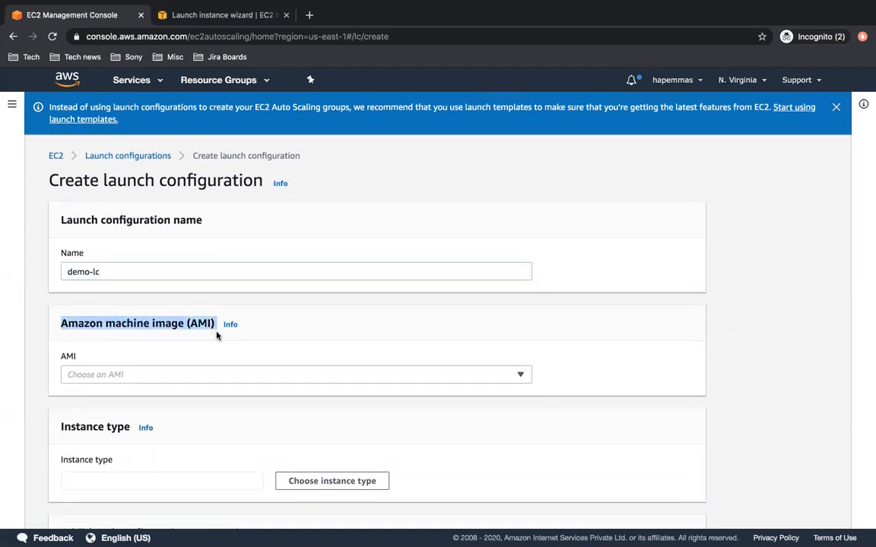
{"action": "left_click", "coordinate": [217, 335]}
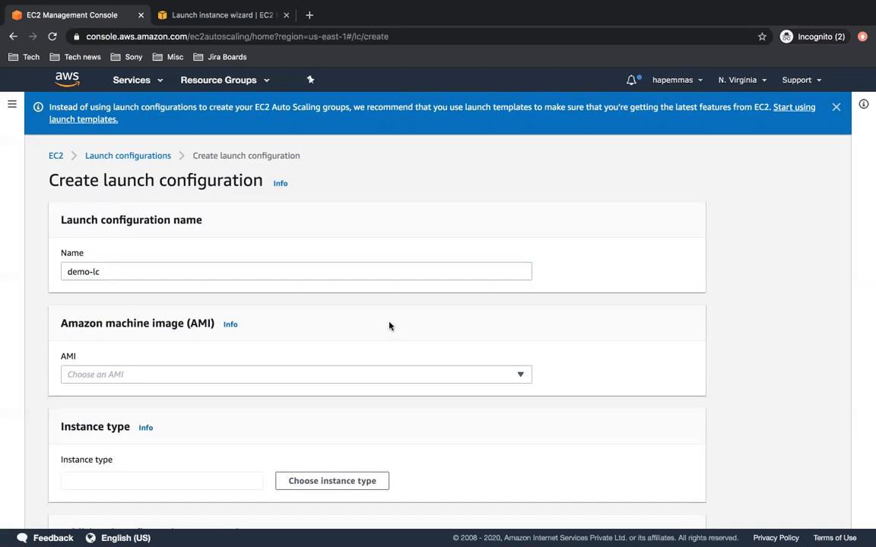
{"action": "left_click_drag", "start_coordinate": [61, 323], "coordinate": [214, 326]}
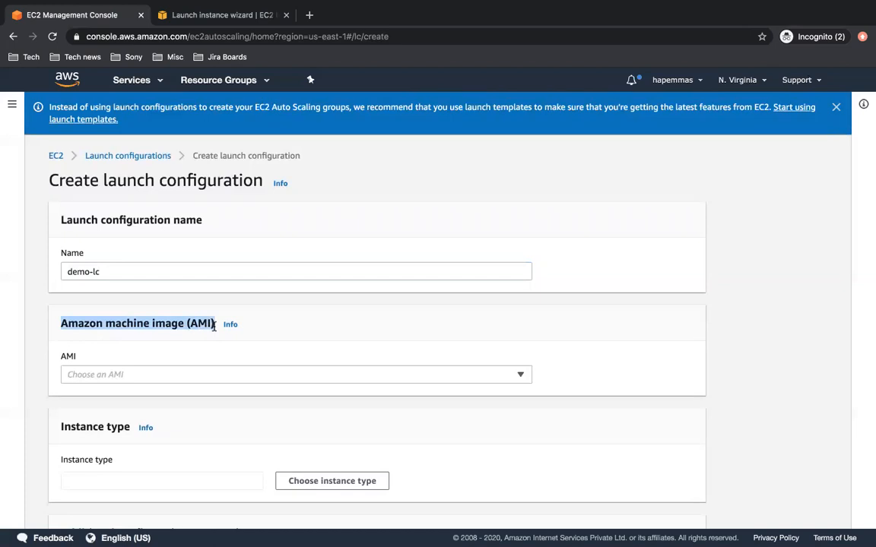
{"action": "left_click", "coordinate": [311, 327]}
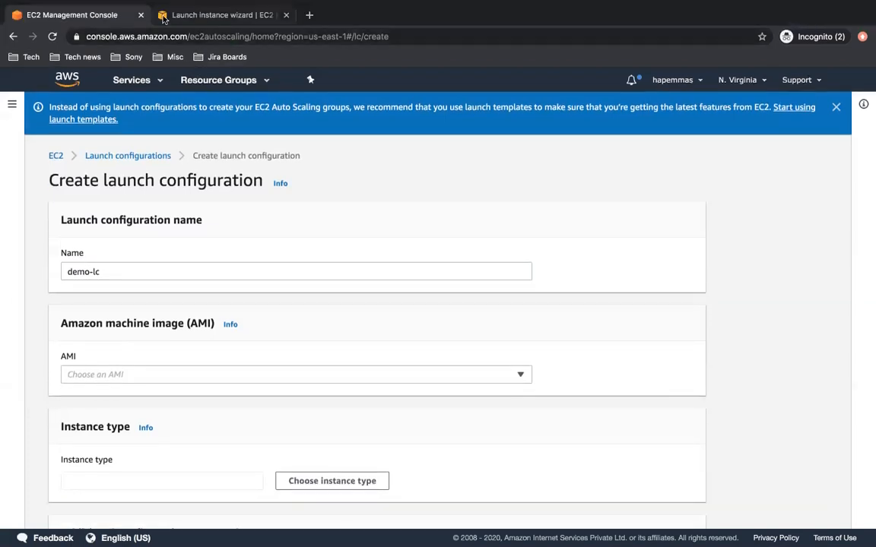
{"action": "left_click", "coordinate": [162, 18]}
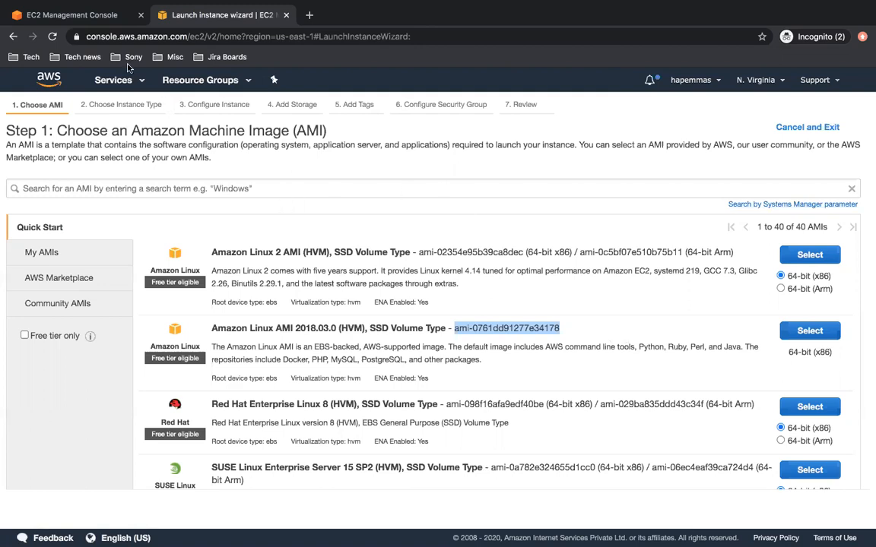
{"action": "left_click", "coordinate": [84, 19]}
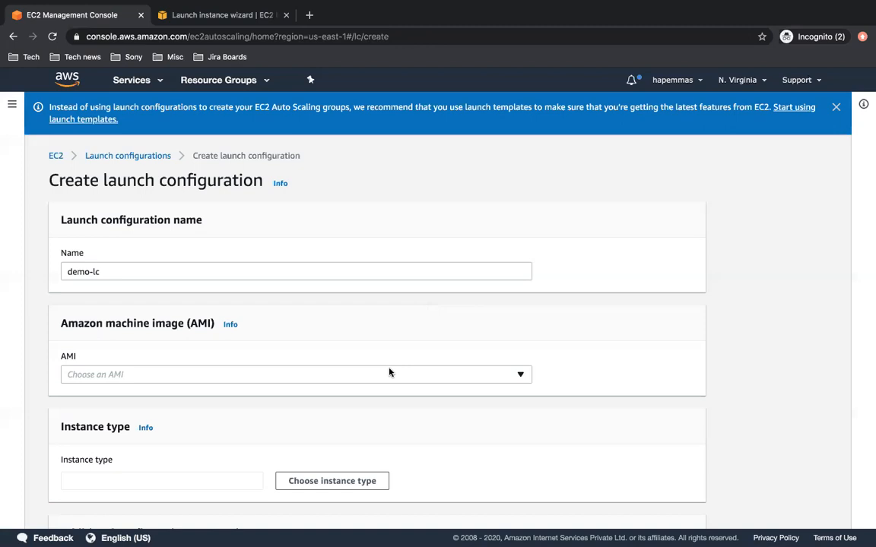
{"action": "scroll", "coordinate": [389, 373], "scroll_direction": "down", "scroll_amount": 1}
{"action": "scroll", "coordinate": [389, 371], "scroll_direction": "up", "scroll_amount": 1}
- Copy the AMI ID of Amazon Linux AMI 2018.03.0 (HVM) from the launch instance wizard
{"action": "left_click", "coordinate": [215, 17]}
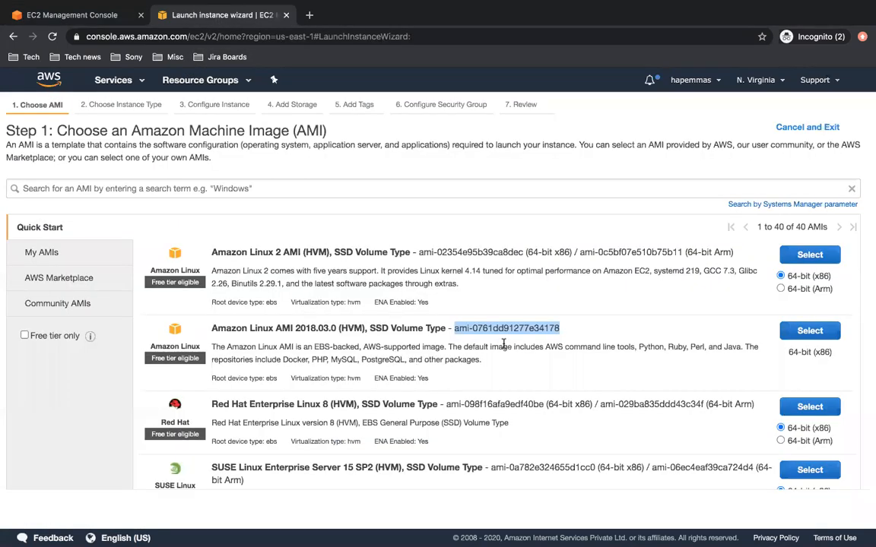
{"action": "left_click", "coordinate": [456, 329]}
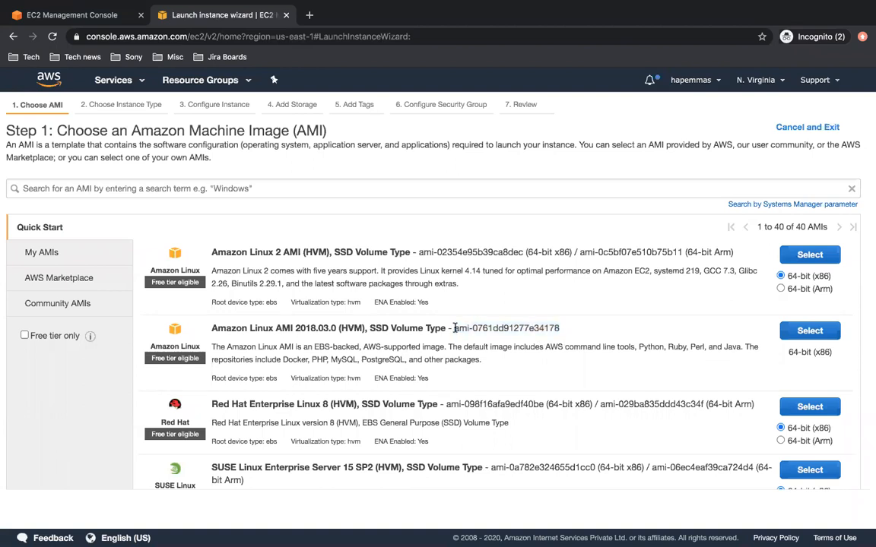
{"action": "left_click_drag", "start_coordinate": [455, 328], "coordinate": [565, 326]}
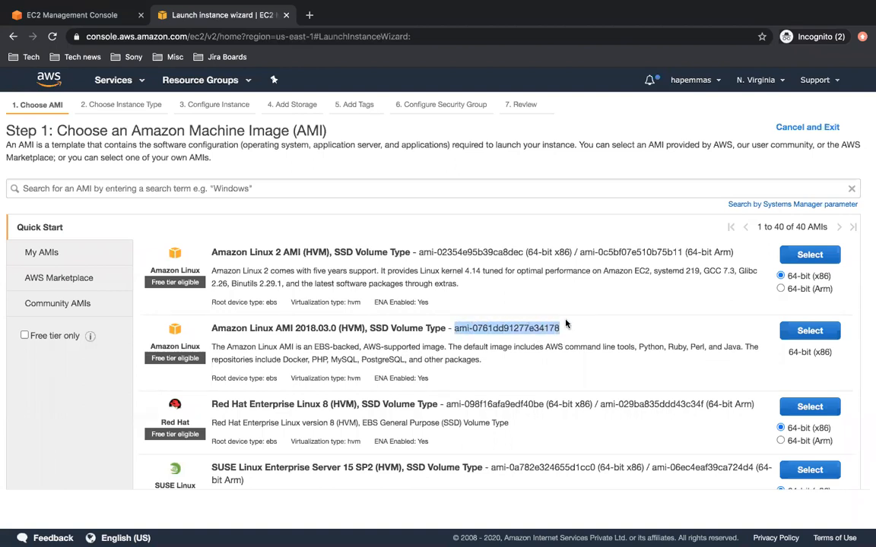
{"action": "right_click", "coordinate": [454, 328]}
{"action": "left_click", "coordinate": [479, 348]}
- Set the launch configuration's AMI to amzn-ami-hvm-2018.03.0.20200729.0-x86_64-gp2 by looking up the copied ID ami-0761dd91277e34178
{"action": "left_click", "coordinate": [90, 16]}
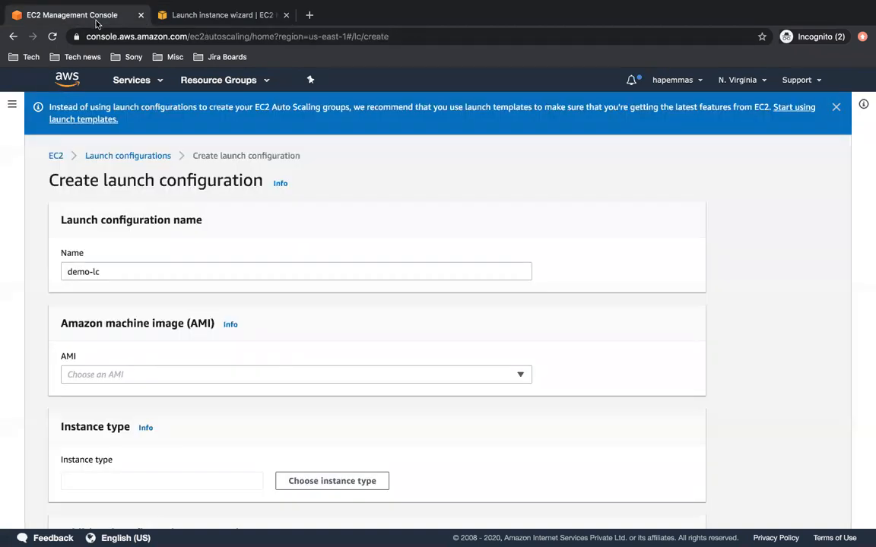
{"action": "left_click", "coordinate": [222, 376]}
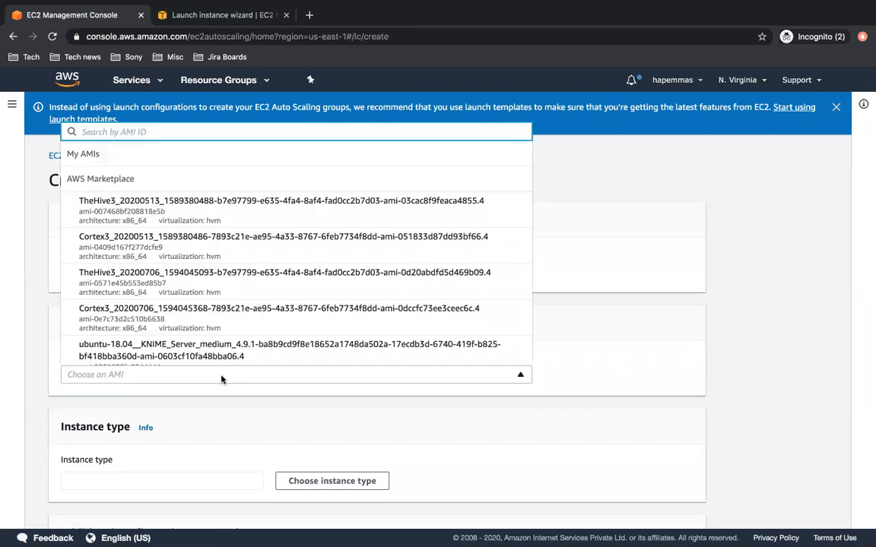
{"action": "key", "text": "ctrl+v"}
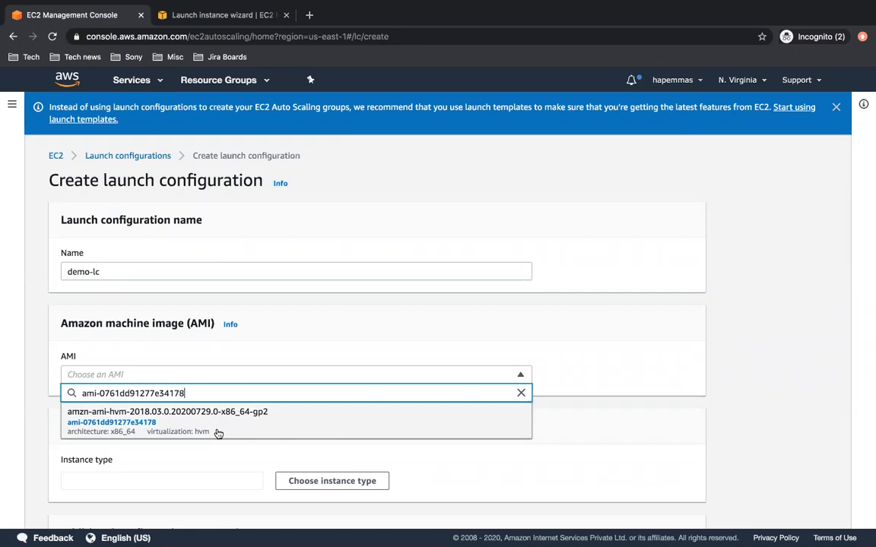
{"action": "left_click", "coordinate": [216, 433]}
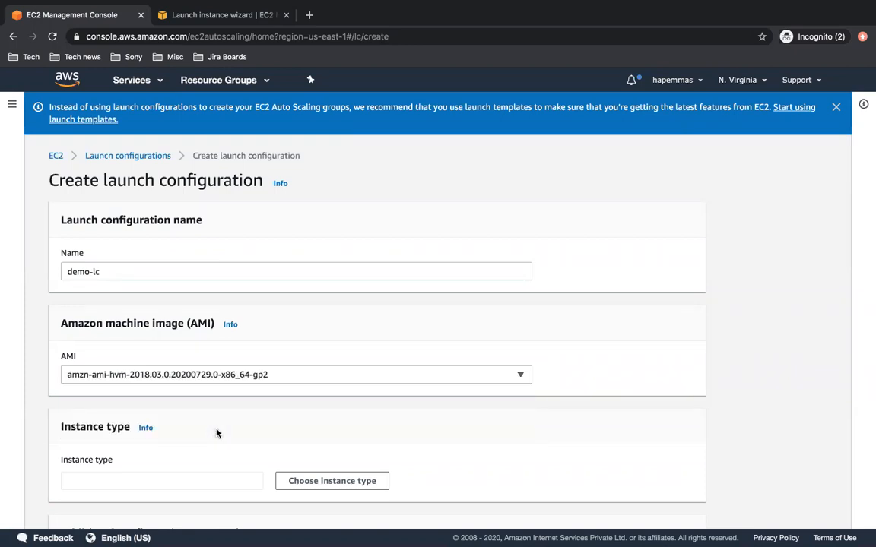
- Filter the launch configuration's instance types by "t2." and choose t2.micro
{"action": "scroll", "coordinate": [319, 434], "scroll_direction": "down", "scroll_amount": 3}
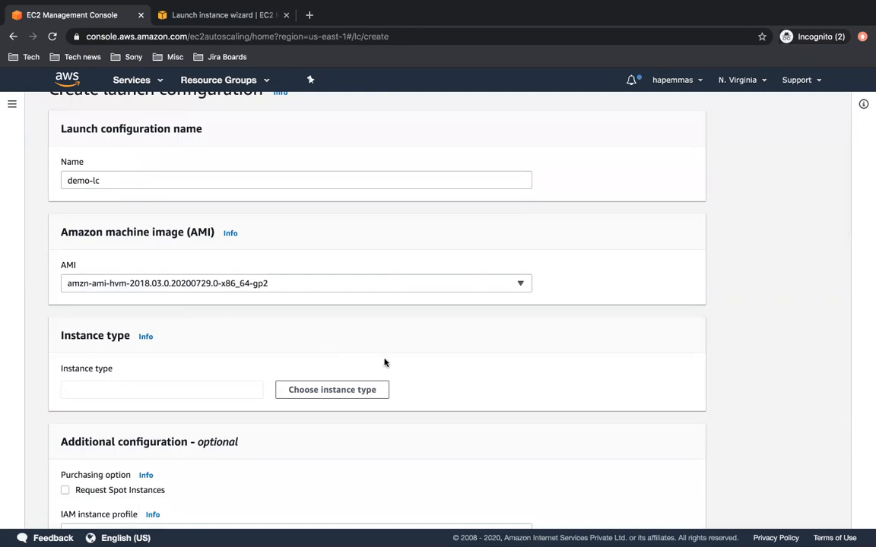
{"action": "left_click", "coordinate": [316, 398]}
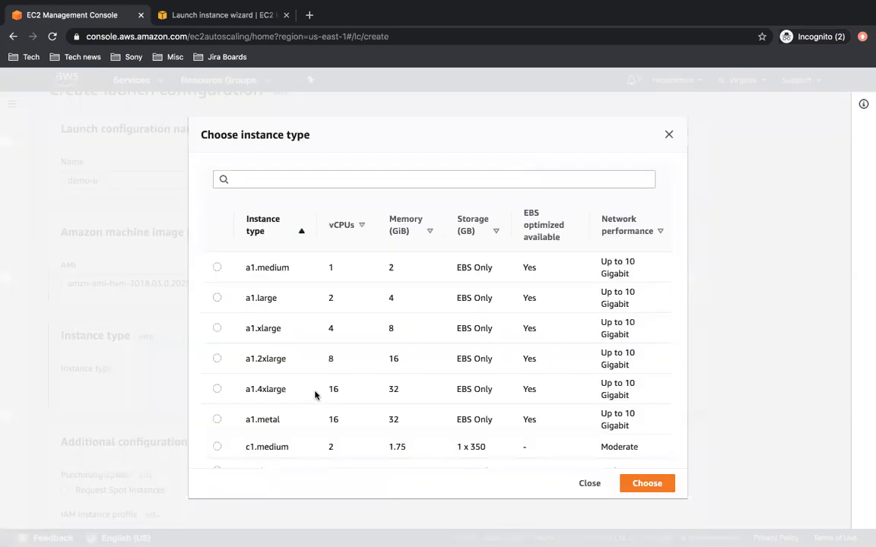
{"action": "scroll", "coordinate": [410, 407], "scroll_direction": "down", "scroll_amount": 3}
{"action": "scroll", "coordinate": [411, 407], "scroll_direction": "up", "scroll_amount": 3}
{"action": "left_click", "coordinate": [207, 15]}
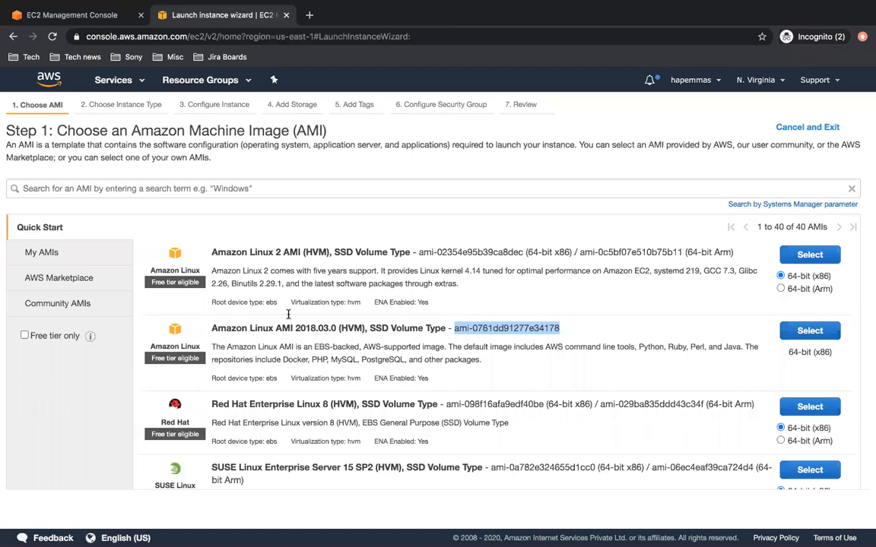
{"action": "left_click", "coordinate": [825, 333]}
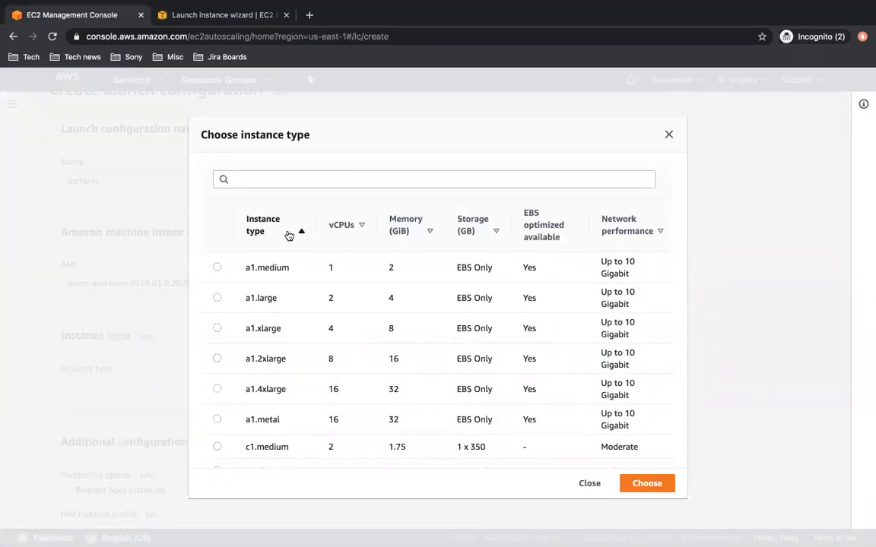
{"action": "left_click", "coordinate": [280, 180]}
{"action": "type", "text": "t2."}
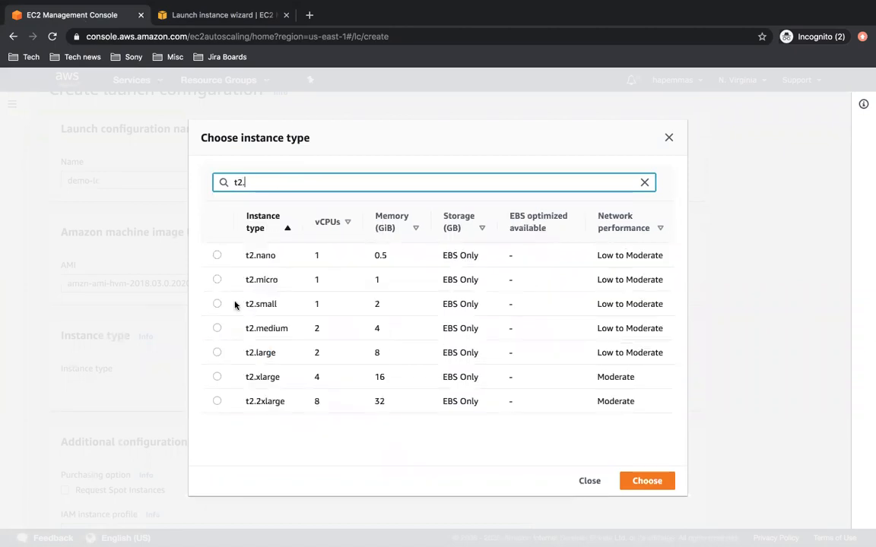
{"action": "left_click", "coordinate": [217, 281]}
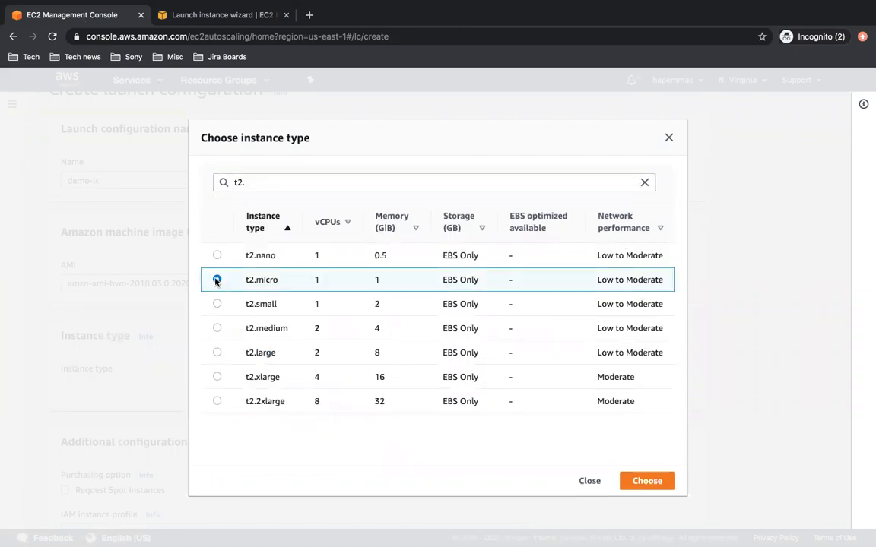
{"action": "left_click", "coordinate": [644, 485]}
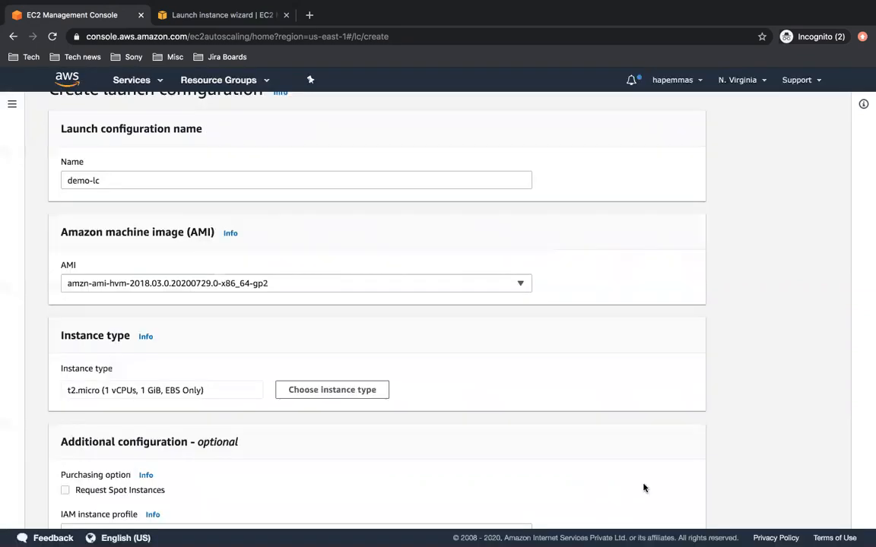
- Check the current Spot Instance prices and the available IAM instance profiles in the launch configuration's additional configuration, leaving both options unset
{"action": "scroll", "coordinate": [496, 380], "scroll_direction": "down", "scroll_amount": 5}
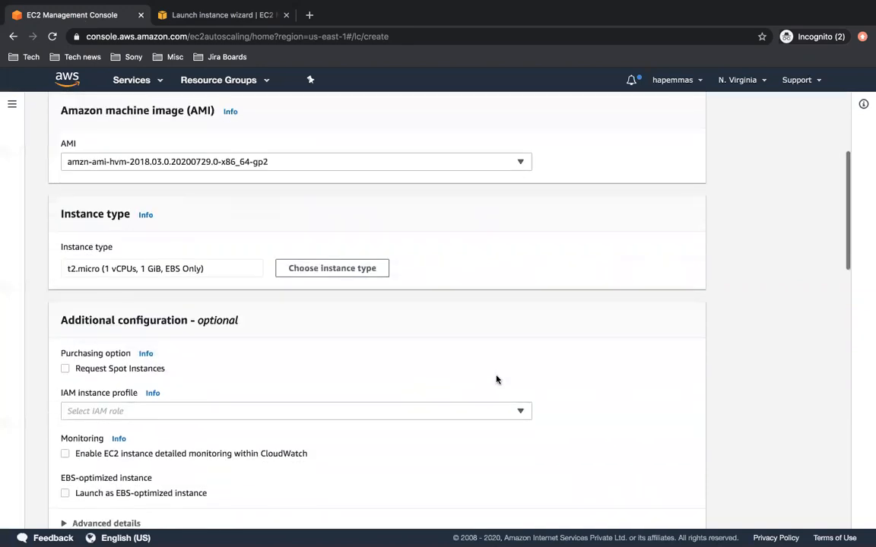
{"action": "scroll", "coordinate": [496, 380], "scroll_direction": "down", "scroll_amount": 3}
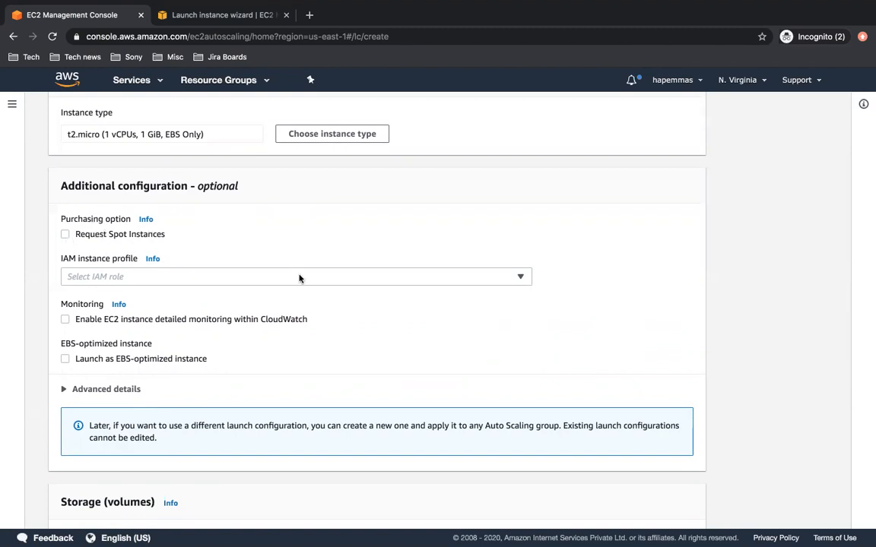
{"action": "scroll", "coordinate": [298, 278], "scroll_direction": "up", "scroll_amount": 1}
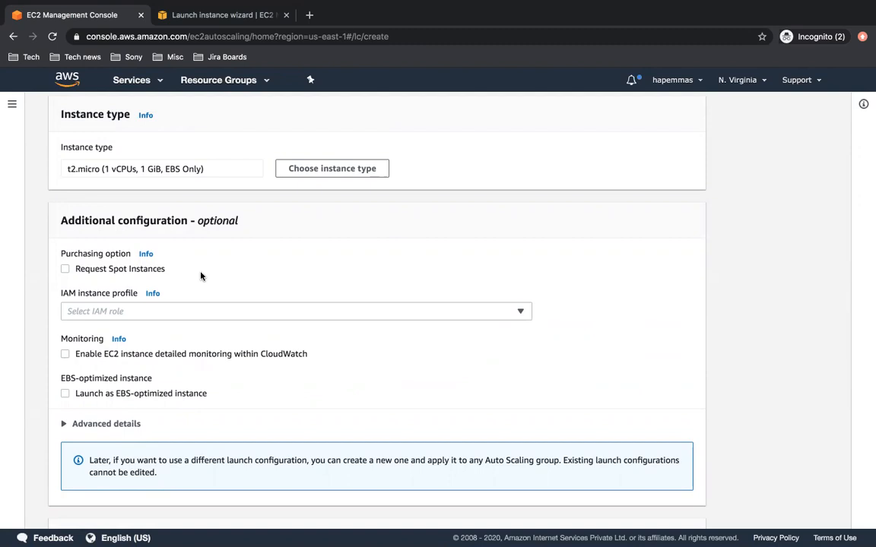
{"action": "left_click", "coordinate": [66, 270]}
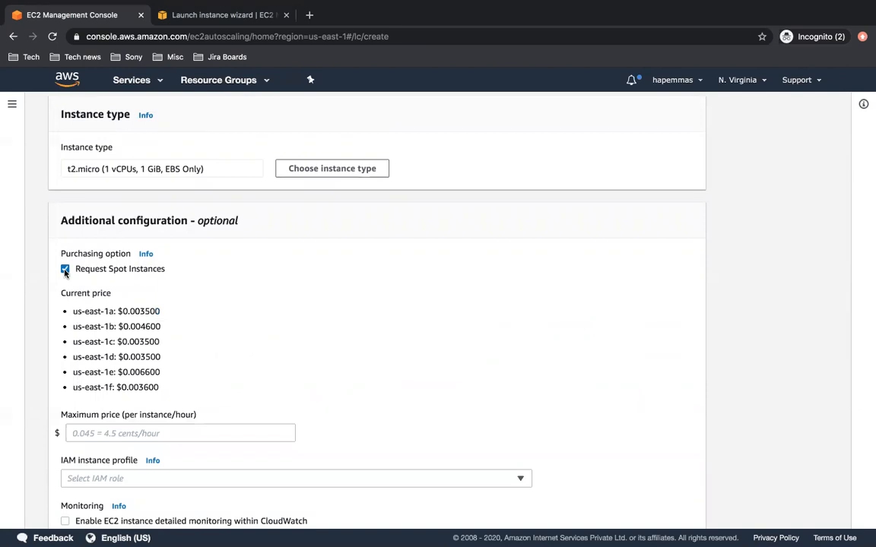
{"action": "left_click", "coordinate": [65, 270]}
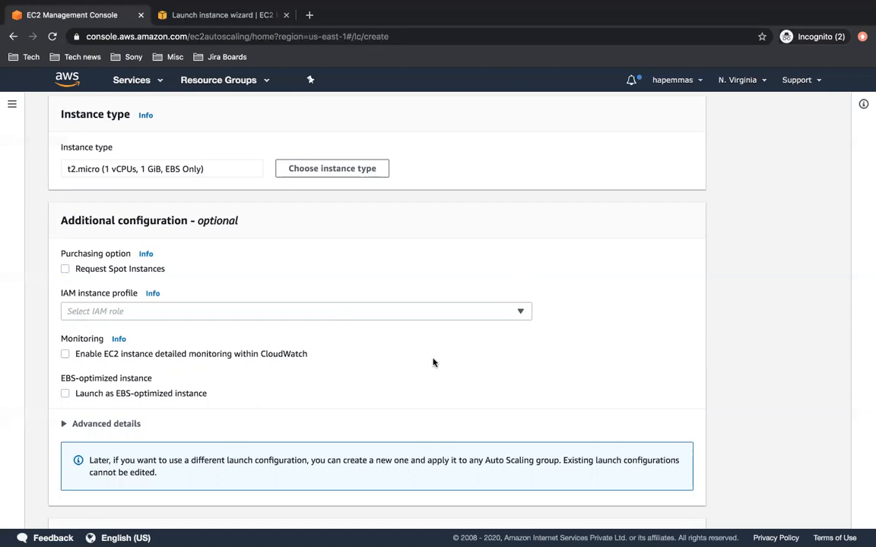
{"action": "left_click", "coordinate": [499, 309]}
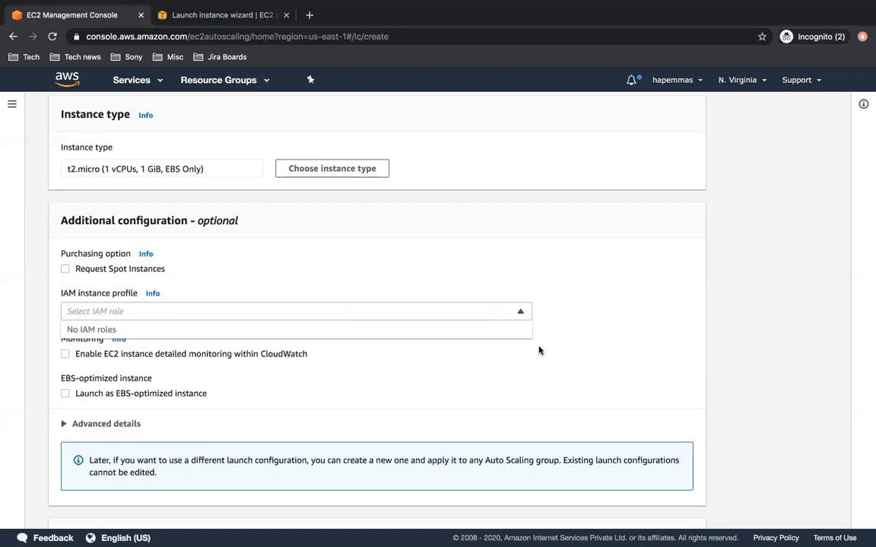
{"action": "left_click", "coordinate": [543, 377]}
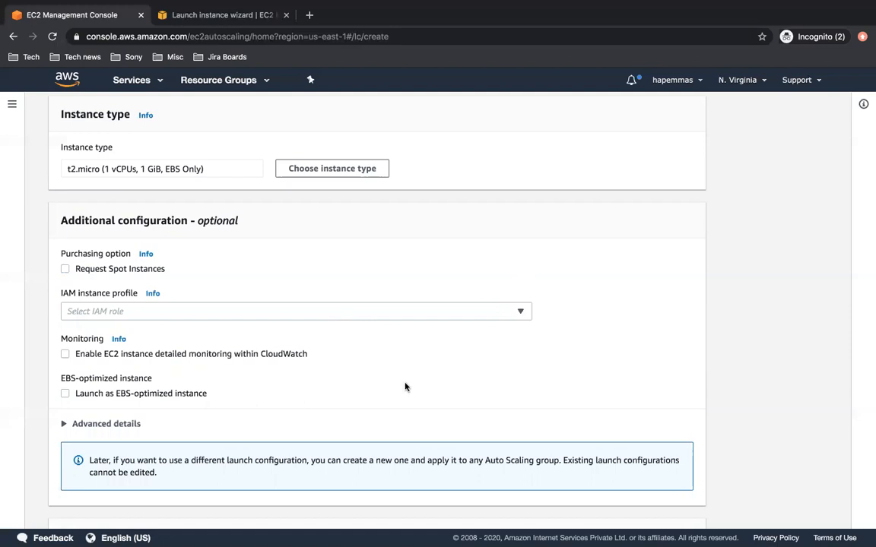
- Examine the launch configuration's monitoring and EBS-optimized options, its storage volumes, and its security group settings
{"action": "scroll", "coordinate": [405, 386], "scroll_direction": "down", "scroll_amount": 1}
{"action": "scroll", "coordinate": [405, 387], "scroll_direction": "down", "scroll_amount": 1}
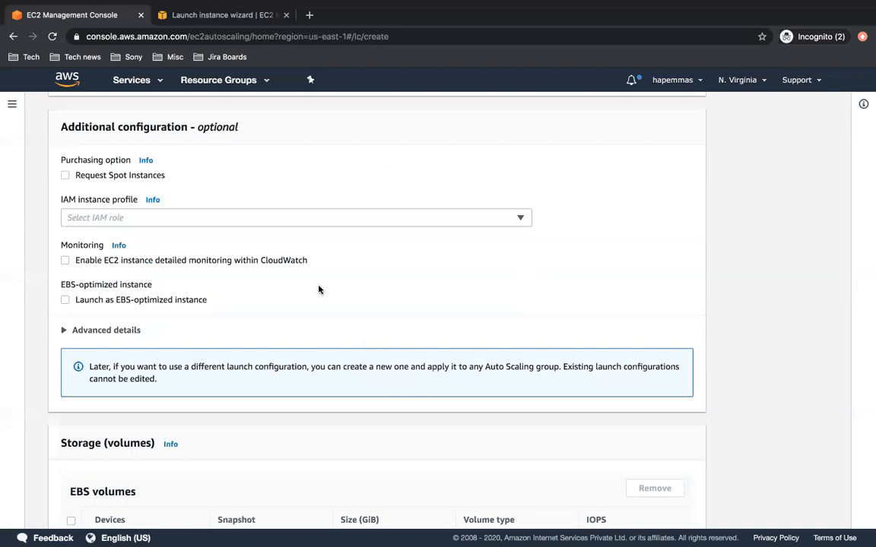
{"action": "scroll", "coordinate": [446, 237], "scroll_direction": "down", "scroll_amount": 1}
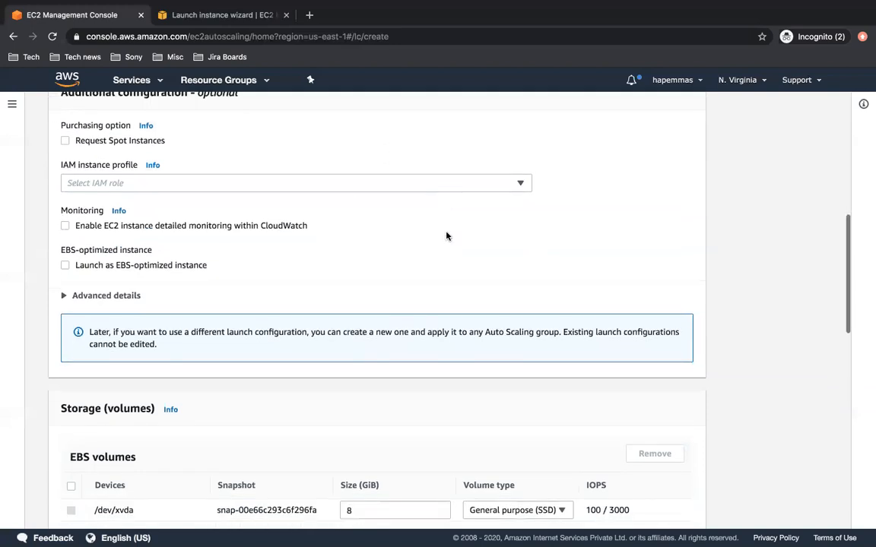
{"action": "scroll", "coordinate": [156, 228], "scroll_direction": "up", "scroll_amount": 2}
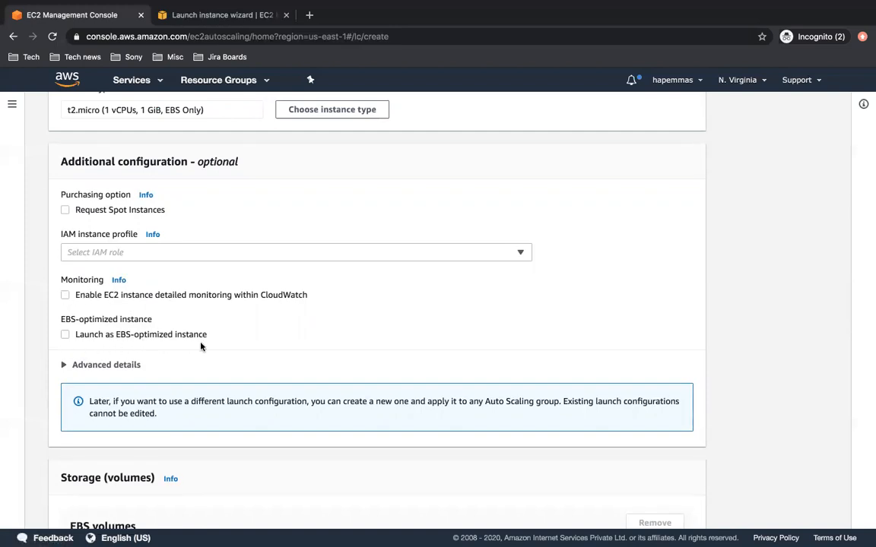
{"action": "scroll", "coordinate": [201, 346], "scroll_direction": "down", "scroll_amount": 1}
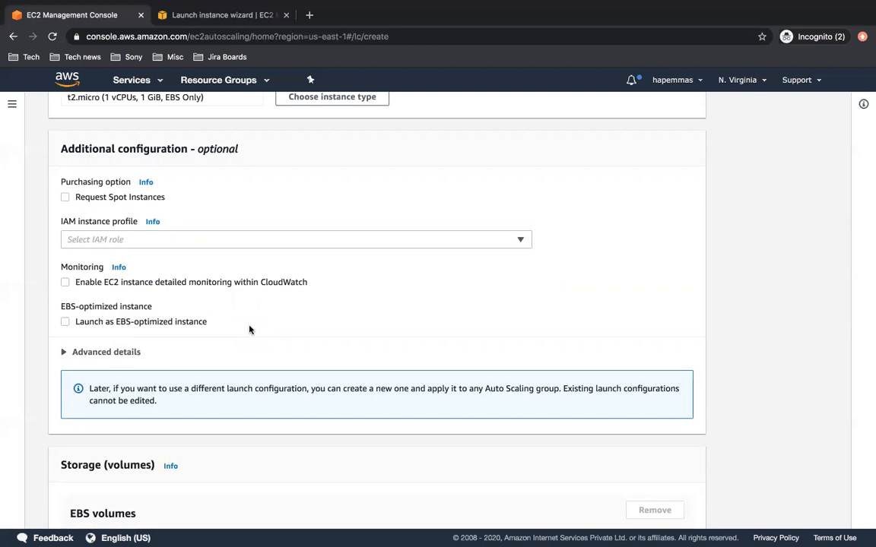
{"action": "left_click", "coordinate": [201, 15]}
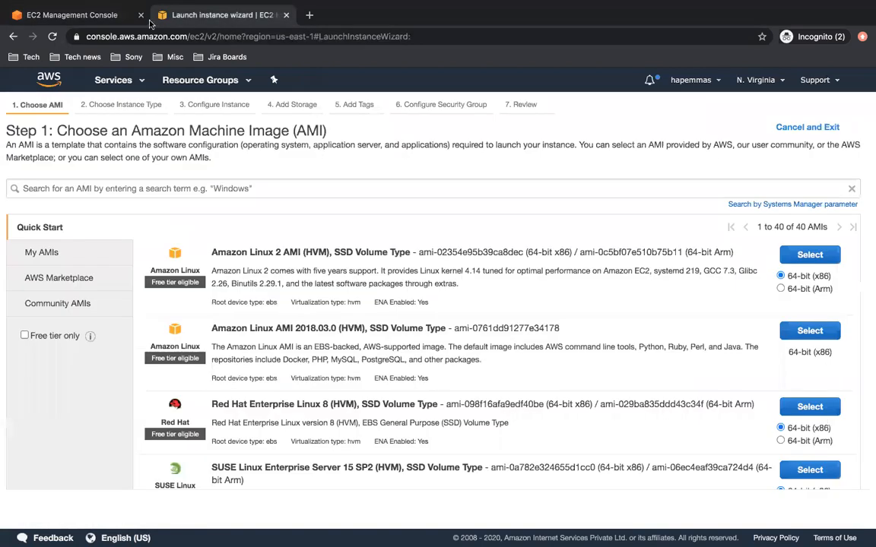
{"action": "left_click", "coordinate": [85, 15]}
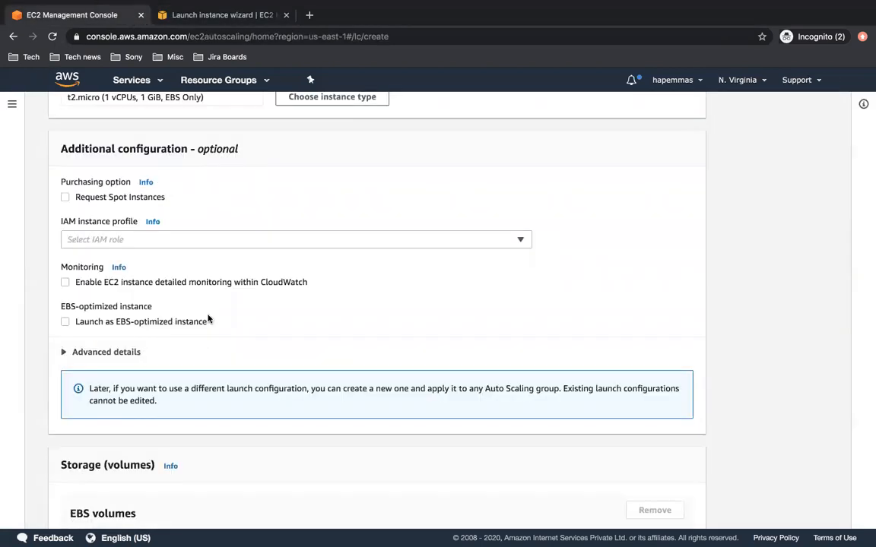
{"action": "scroll", "coordinate": [86, 363], "scroll_direction": "up", "scroll_amount": 3}
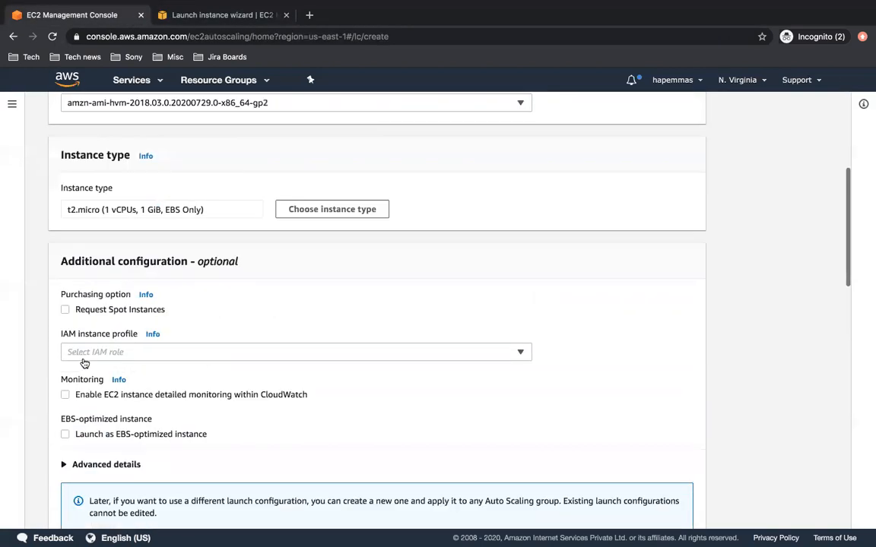
{"action": "scroll", "coordinate": [223, 276], "scroll_direction": "down", "scroll_amount": 6}
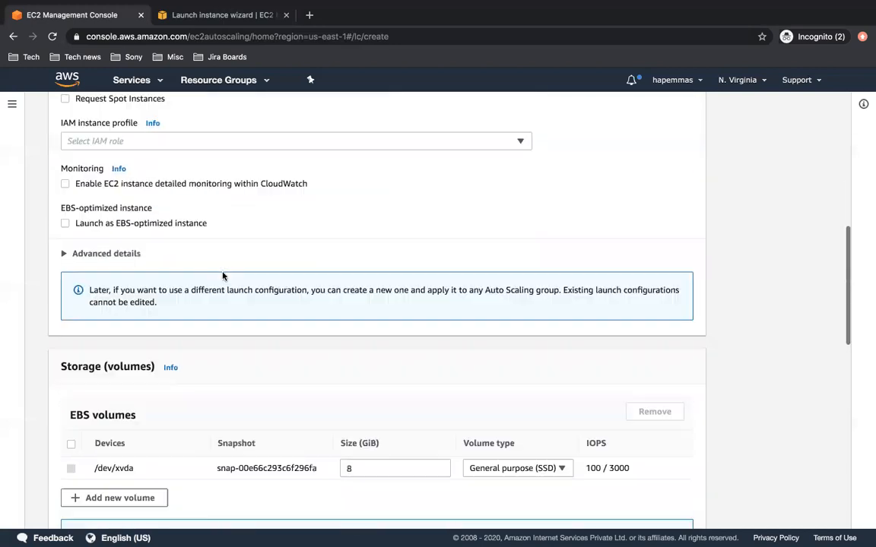
{"action": "scroll", "coordinate": [222, 276], "scroll_direction": "up", "scroll_amount": 1}
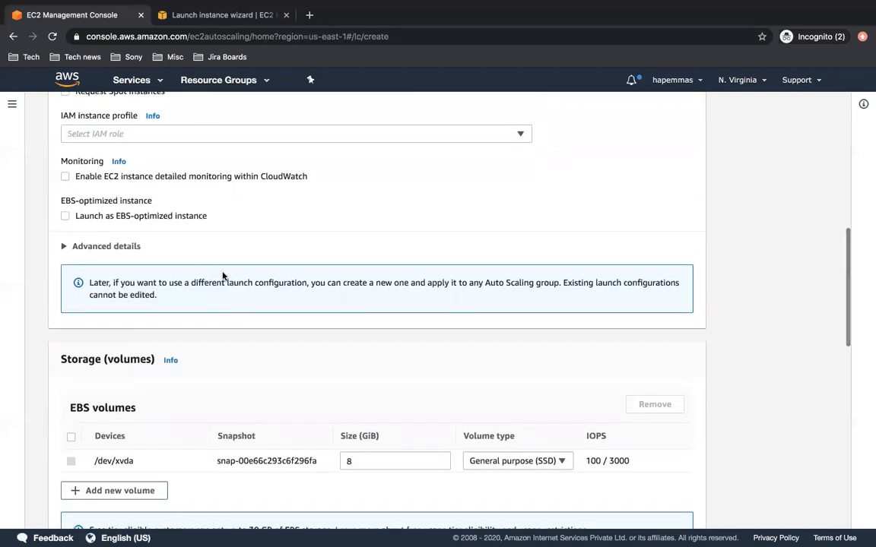
{"action": "scroll", "coordinate": [223, 276], "scroll_direction": "down", "scroll_amount": 3}
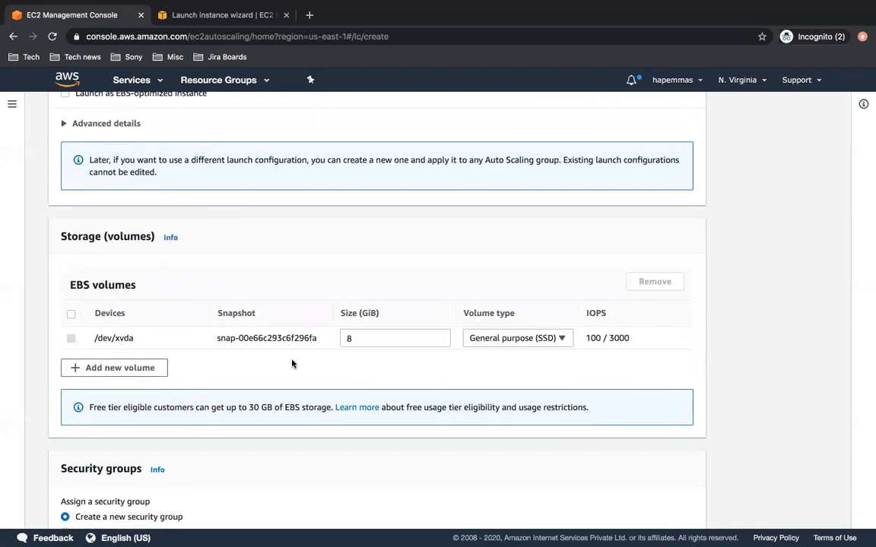
{"action": "scroll", "coordinate": [641, 347], "scroll_direction": "down", "scroll_amount": 1}
{"action": "scroll", "coordinate": [641, 346], "scroll_direction": "down", "scroll_amount": 1}
{"action": "scroll", "coordinate": [641, 347], "scroll_direction": "down", "scroll_amount": 3}
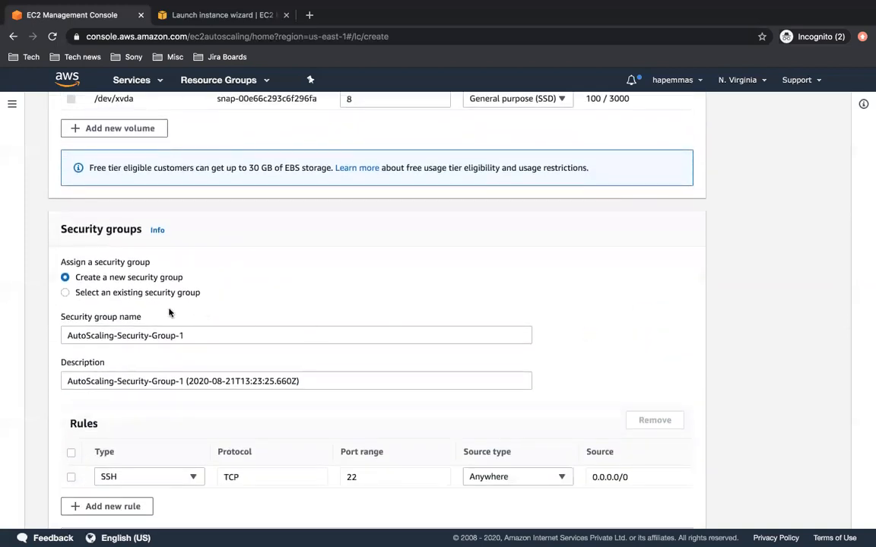
{"action": "scroll", "coordinate": [169, 313], "scroll_direction": "down", "scroll_amount": 2}
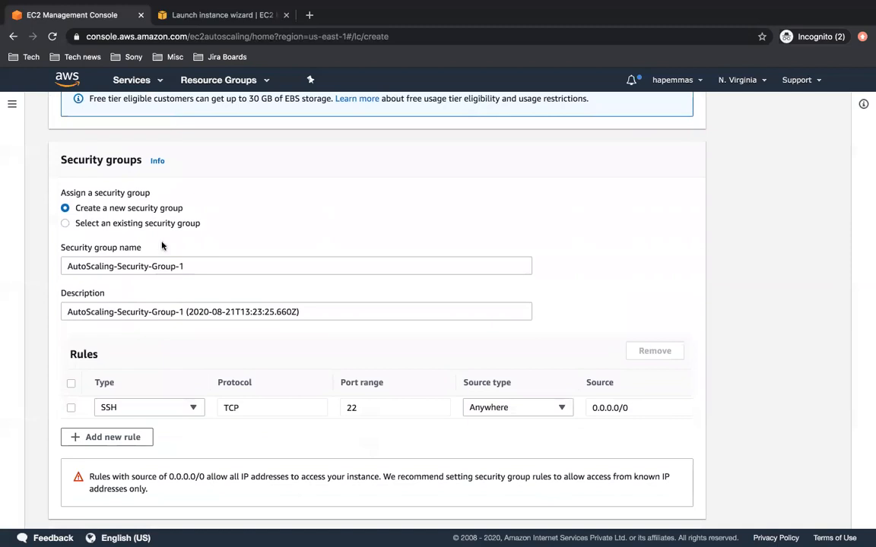
- Assign the existing security group named default (sg-24017d1f) to the launch configuration
{"action": "scroll", "coordinate": [163, 271], "scroll_direction": "up", "scroll_amount": 6}
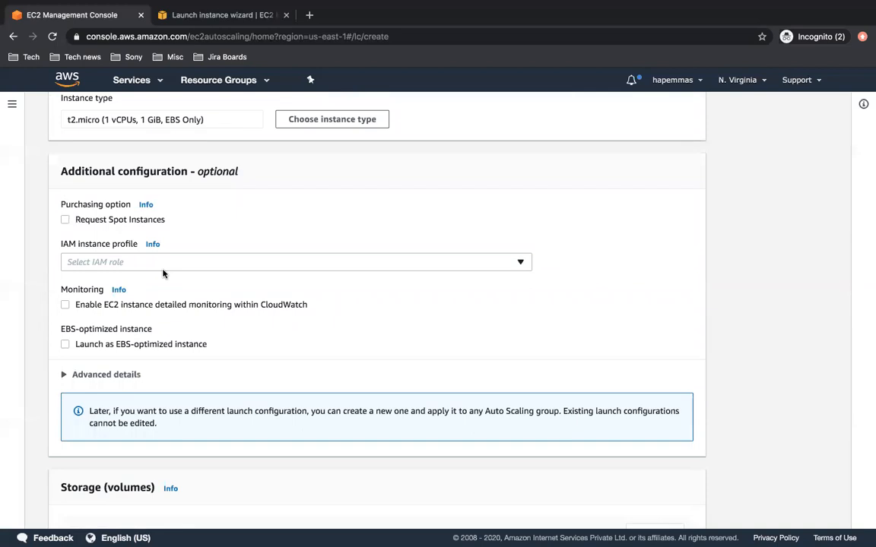
{"action": "scroll", "coordinate": [162, 274], "scroll_direction": "up", "scroll_amount": 5}
{"action": "scroll", "coordinate": [163, 274], "scroll_direction": "down", "scroll_amount": 7}
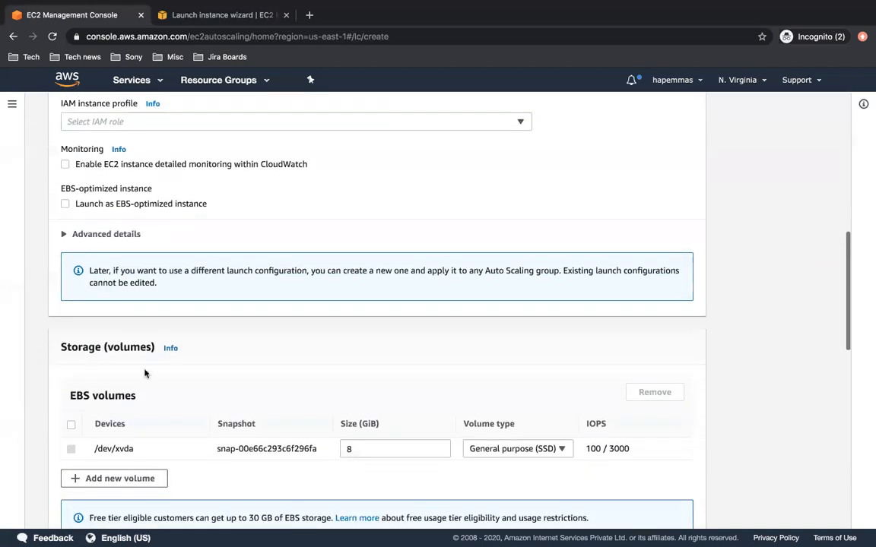
{"action": "scroll", "coordinate": [145, 381], "scroll_direction": "down", "scroll_amount": 4}
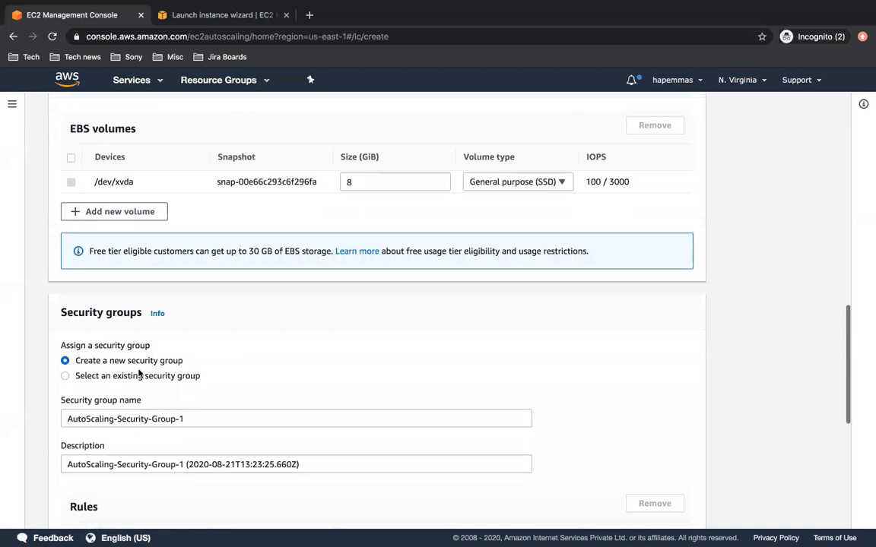
{"action": "scroll", "coordinate": [197, 437], "scroll_direction": "down", "scroll_amount": 3}
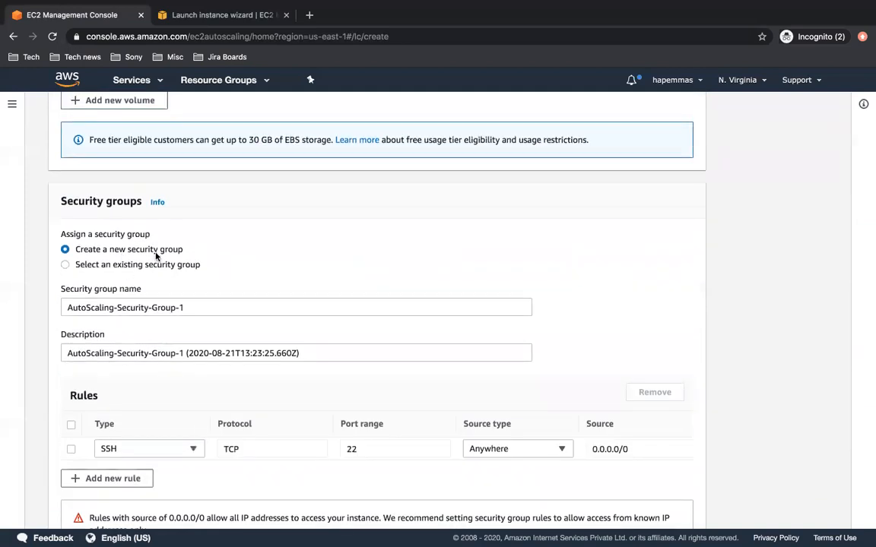
{"action": "left_click", "coordinate": [65, 265]}
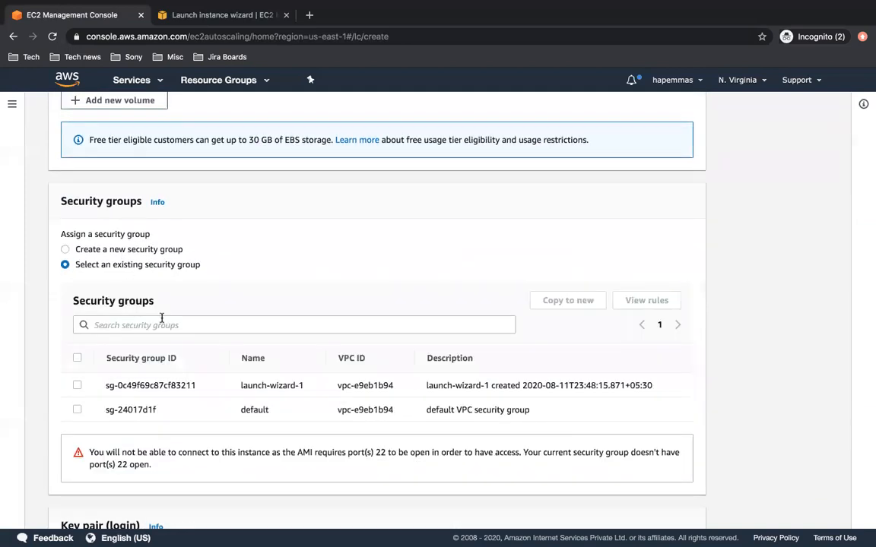
{"action": "left_click", "coordinate": [77, 410]}
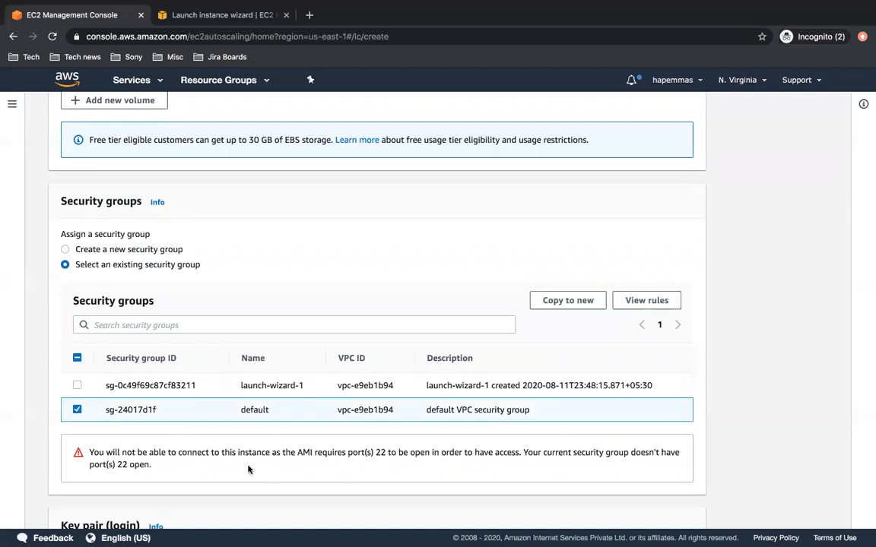
- Choose the existing key pair autoscalingkeypair for login and acknowledge having access to its private key file
{"action": "scroll", "coordinate": [248, 470], "scroll_direction": "down", "scroll_amount": 5}
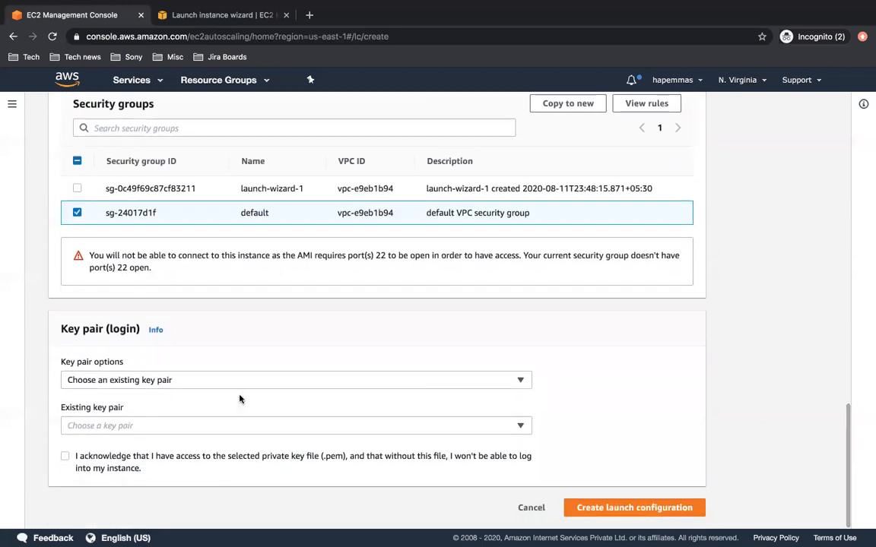
{"action": "left_click", "coordinate": [289, 380]}
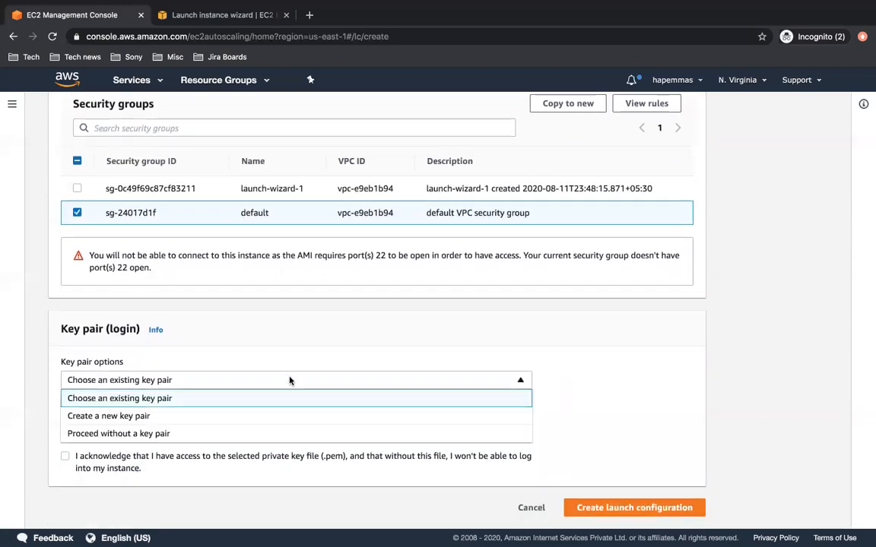
{"action": "left_click", "coordinate": [245, 405]}
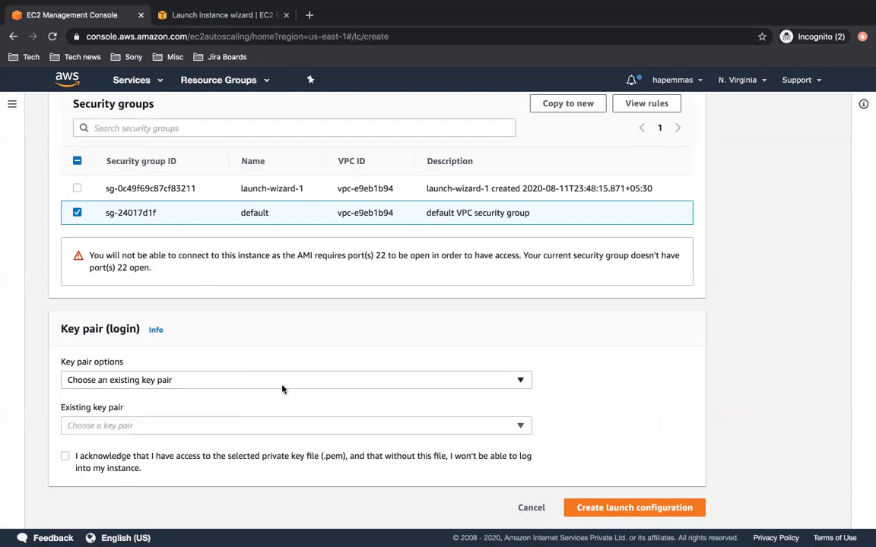
{"action": "left_click", "coordinate": [257, 426]}
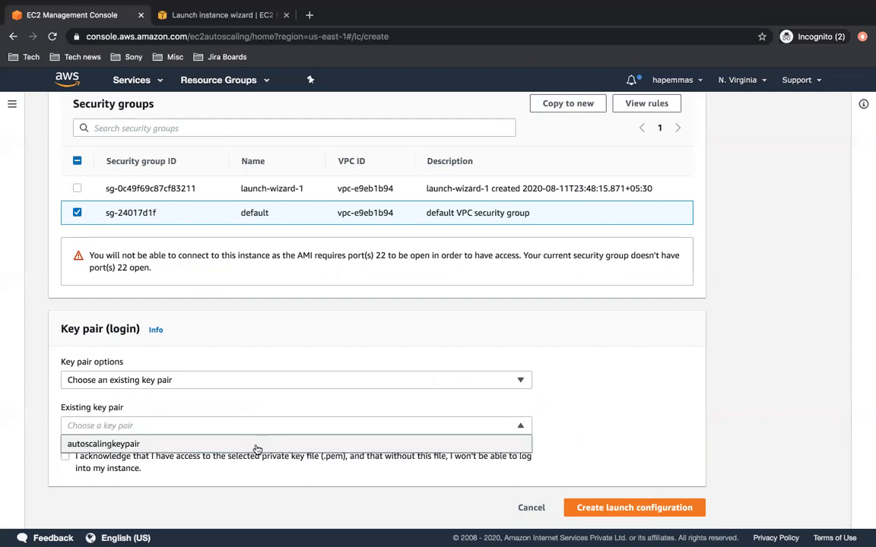
{"action": "left_click", "coordinate": [258, 447]}
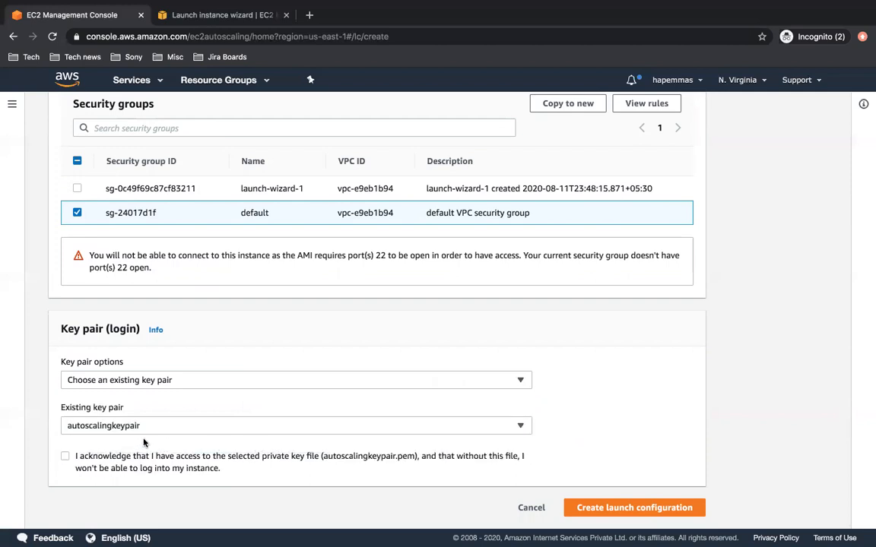
{"action": "left_click", "coordinate": [65, 458]}
- Create the launch configuration with the chosen settings
{"action": "scroll", "coordinate": [599, 425], "scroll_direction": "up", "scroll_amount": 3}
{"action": "scroll", "coordinate": [599, 425], "scroll_direction": "down", "scroll_amount": 3}
{"action": "left_click", "coordinate": [608, 512]}
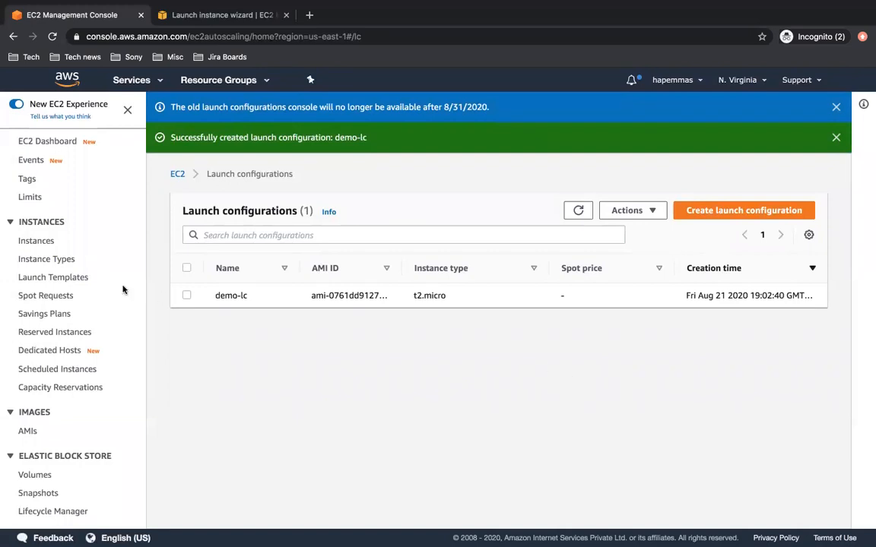
- Start a new EC2 launch template and name it demo-lt
{"action": "left_click", "coordinate": [79, 278]}
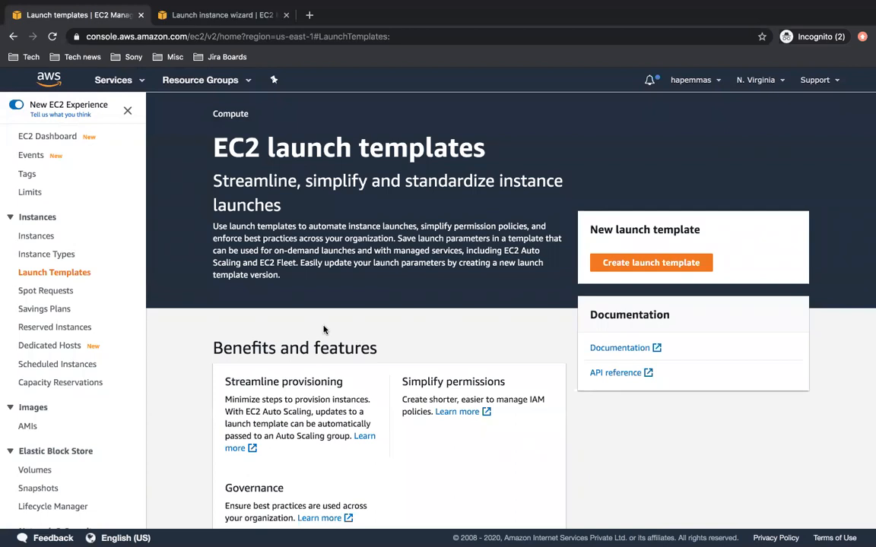
{"action": "mouse_move", "coordinate": [699, 6]}
{"action": "left_click", "coordinate": [669, 266]}
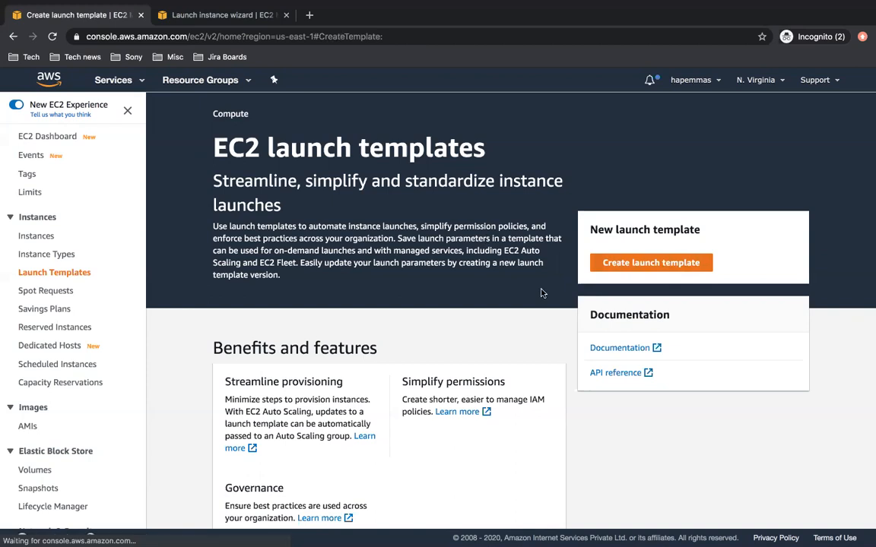
{"action": "left_click", "coordinate": [195, 267]}
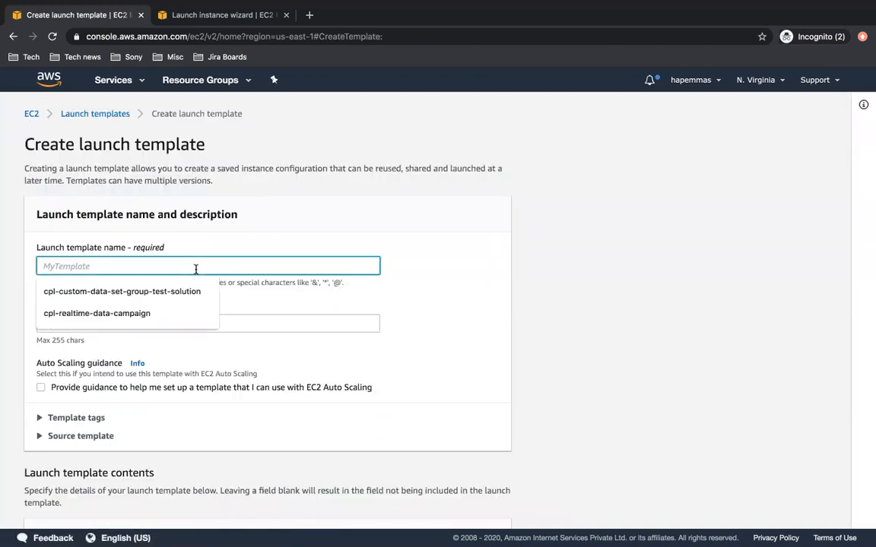
{"action": "type", "text": "demo-"}
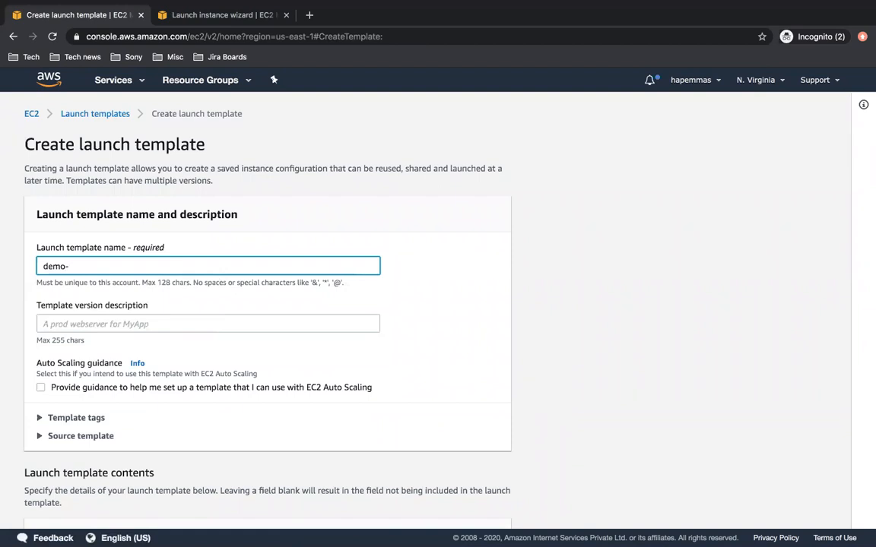
{"action": "type", "text": "lt"}
- Enter "My demo launch template" as the template version description
{"action": "left_click", "coordinate": [156, 326]}
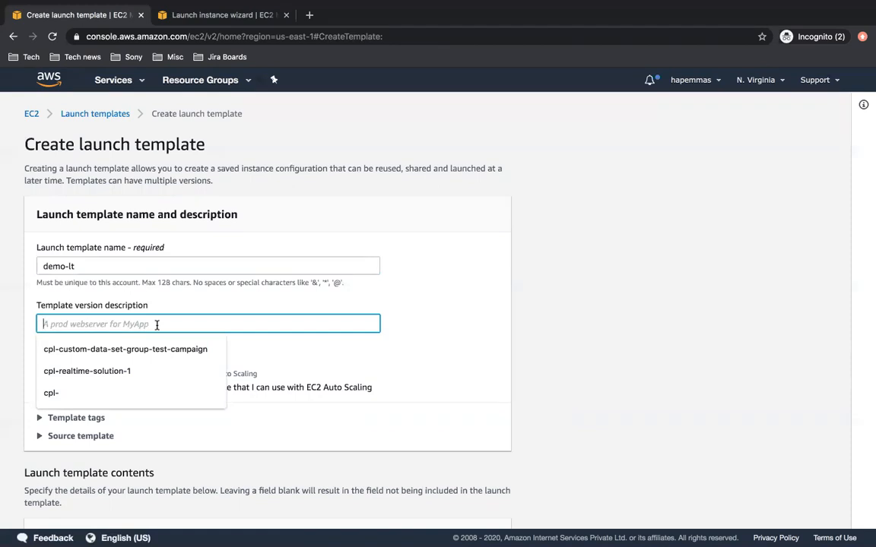
{"action": "type", "text": "M"}
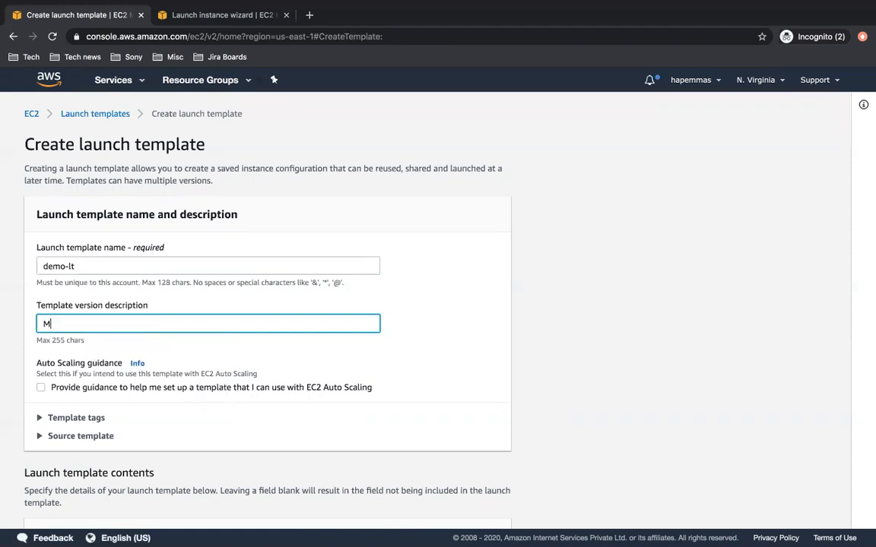
{"action": "type", "text": "y demo launch tem"}
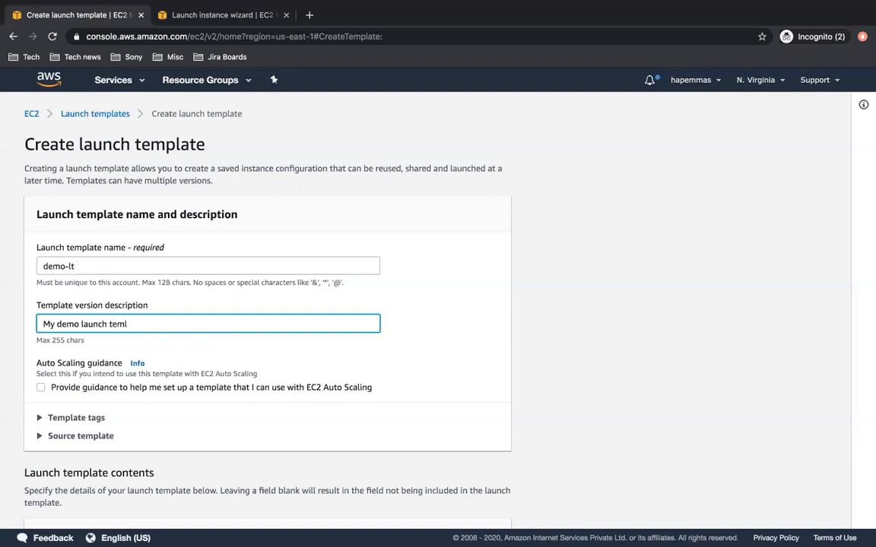
{"action": "type", "text": "plate"}
- Switch on the EC2 Auto Scaling guidance option for the template and switch it off again
{"action": "scroll", "coordinate": [164, 418], "scroll_direction": "down", "scroll_amount": 1}
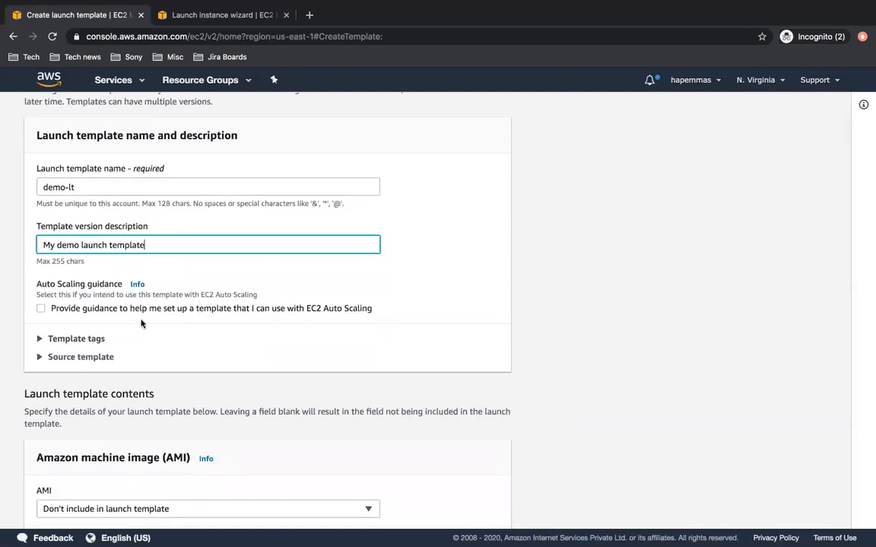
{"action": "scroll", "coordinate": [117, 339], "scroll_direction": "down", "scroll_amount": 1}
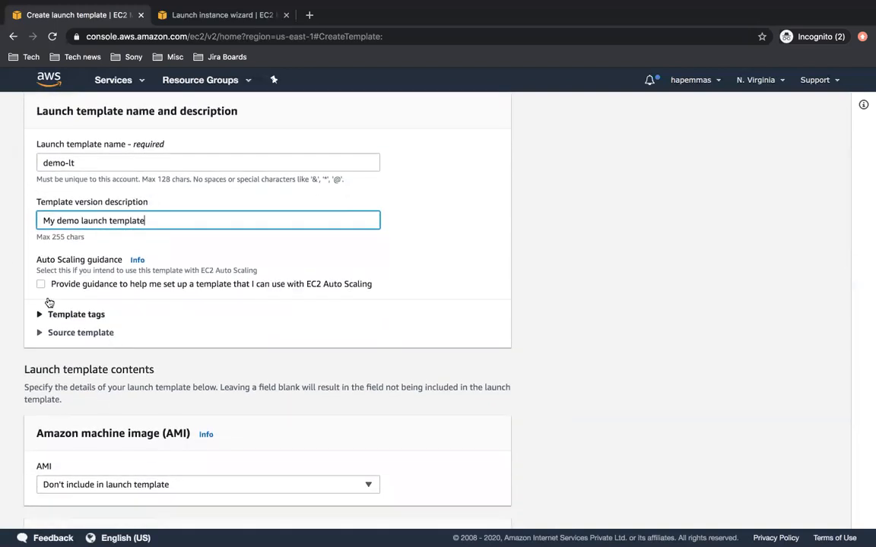
{"action": "left_click", "coordinate": [40, 284]}
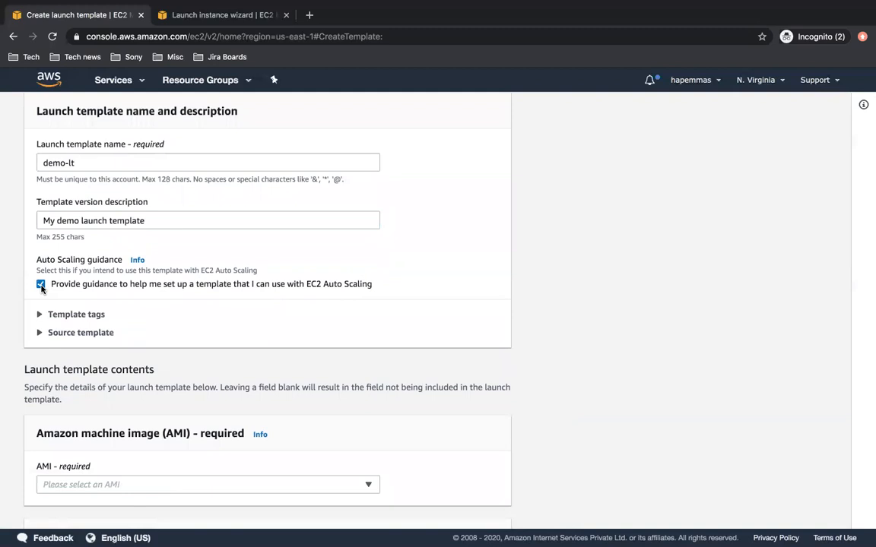
{"action": "left_click", "coordinate": [41, 285]}
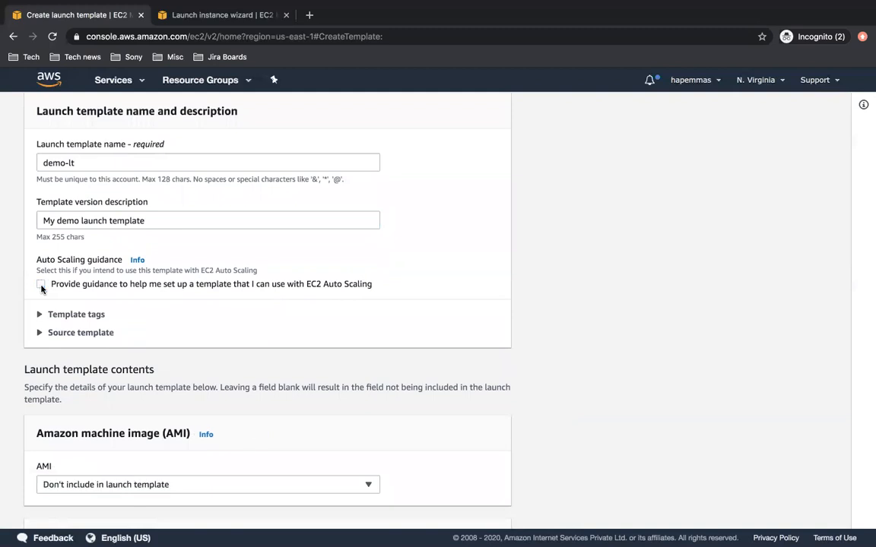
- Add a template tag with the key Name and the value demo-lt
{"action": "scroll", "coordinate": [44, 287], "scroll_direction": "down", "scroll_amount": 3}
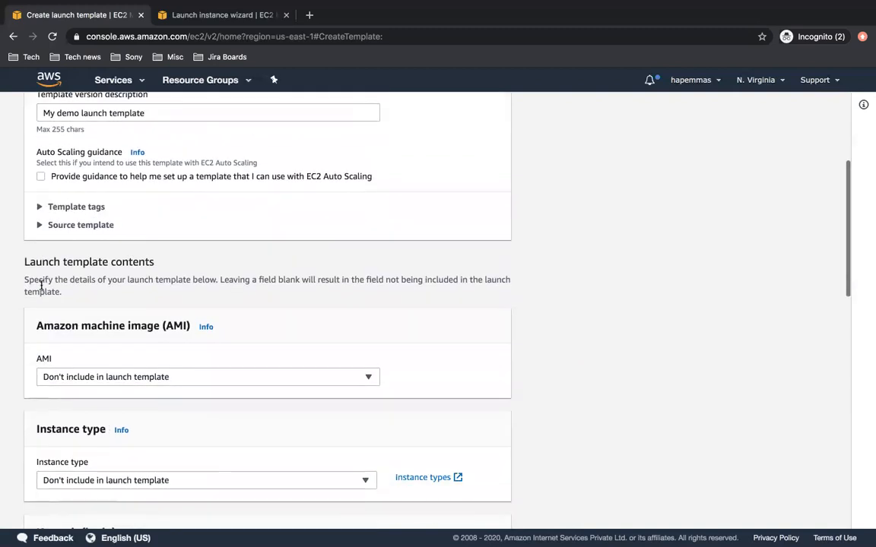
{"action": "left_click", "coordinate": [40, 208]}
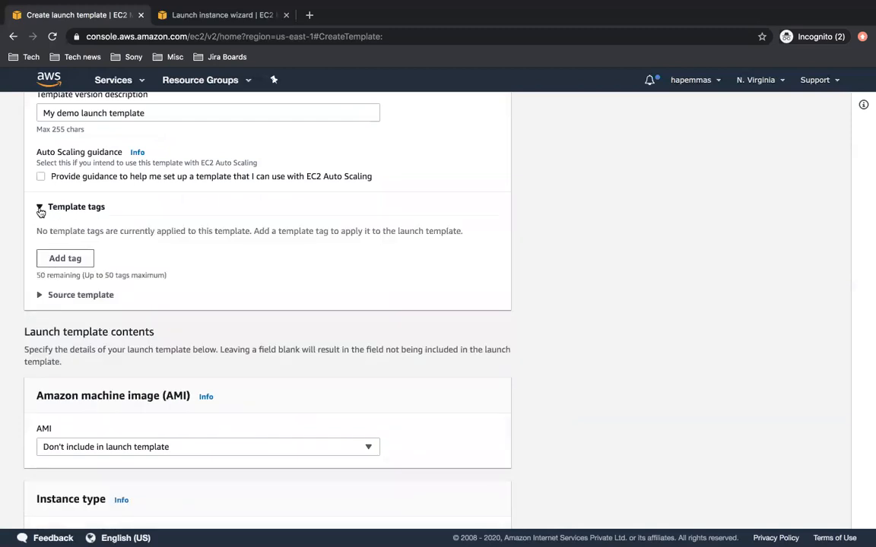
{"action": "left_click", "coordinate": [67, 266]}
{"action": "left_click", "coordinate": [85, 229]}
{"action": "type", "text": "NAme"}
{"action": "key", "text": "BackSpace"}
{"action": "key", "text": "BackSpace"}
{"action": "key", "text": "BackSpace"}
{"action": "type", "text": "ame"}
{"action": "key", "text": "Tab"}
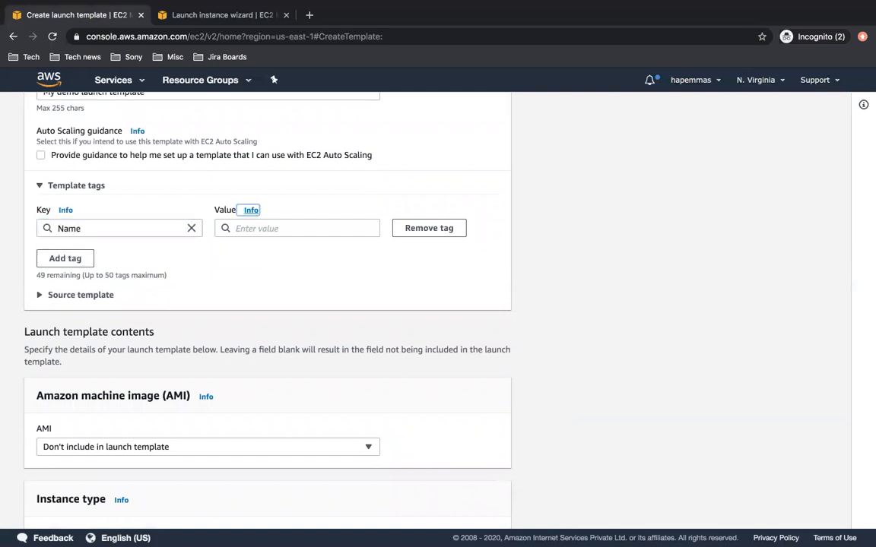
{"action": "left_click", "coordinate": [250, 231]}
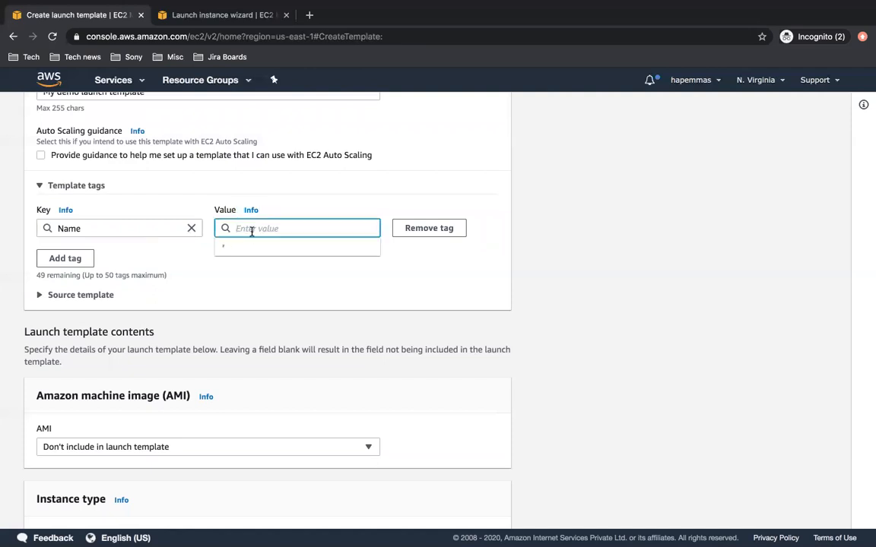
{"action": "type", "text": "d"}
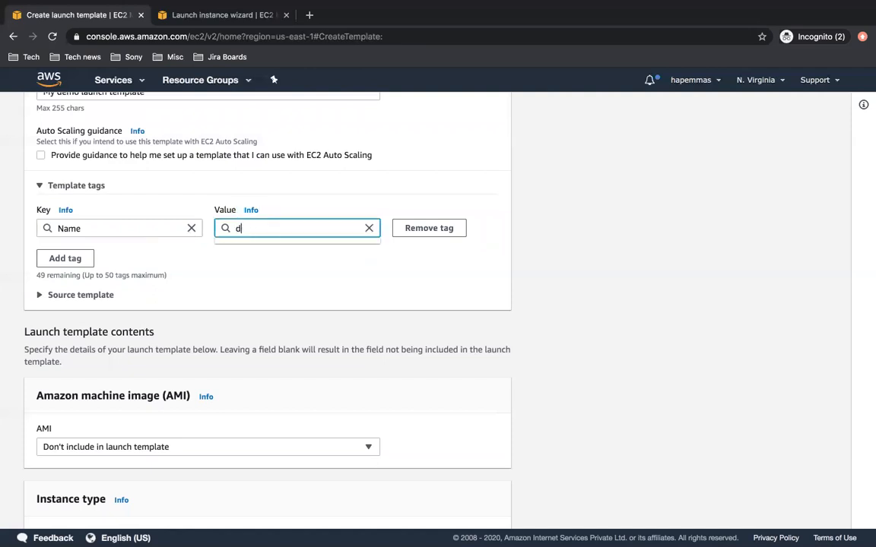
{"action": "type", "text": "emo-lt"}
- Check the source template section for existing launch templates to base this one on, and collapse it again
{"action": "triple_click", "coordinate": [383, 290]}
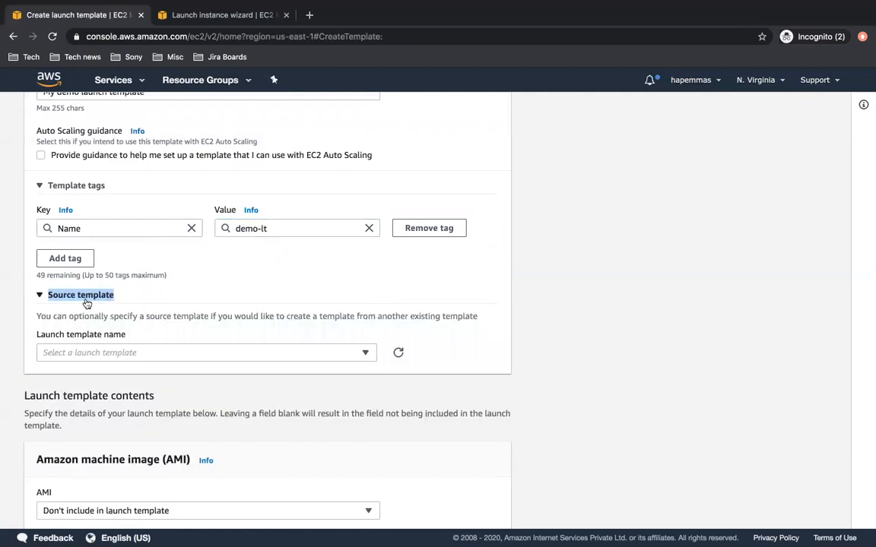
{"action": "left_click", "coordinate": [43, 298]}
{"action": "left_click", "coordinate": [43, 298]}
{"action": "left_click", "coordinate": [359, 354]}
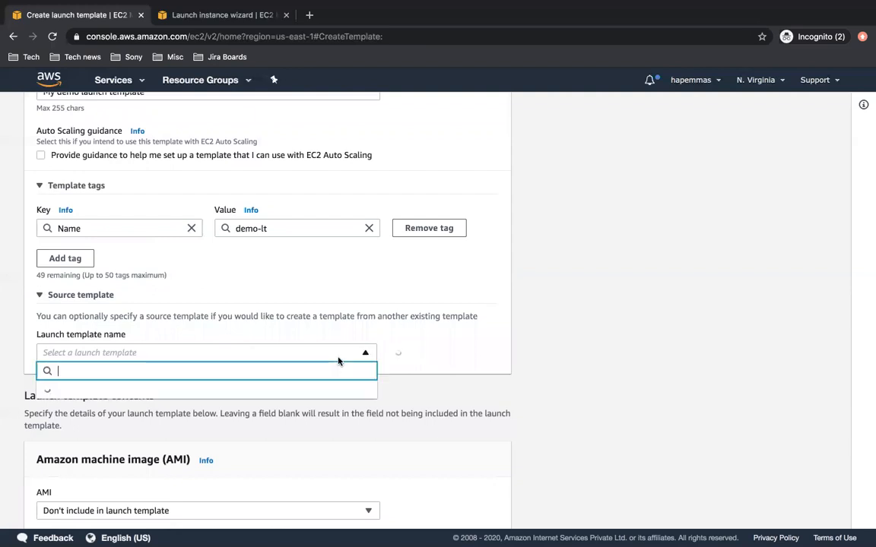
{"action": "left_click", "coordinate": [285, 311]}
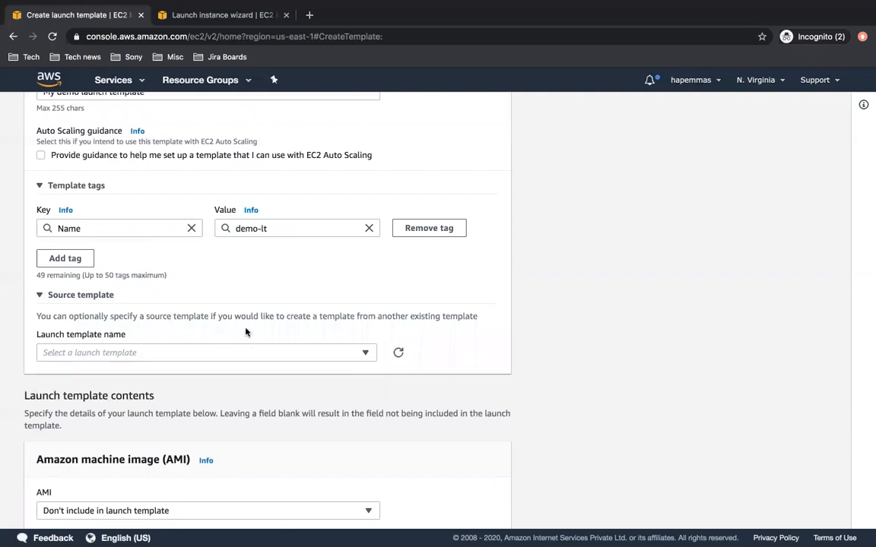
{"action": "left_click", "coordinate": [40, 297]}
- Set the template's AMI to Amazon Linux AMI 2018.03.0 (HVM), SSD Volume Type, ami-0761dd91277e34178
{"action": "scroll", "coordinate": [77, 399], "scroll_direction": "down", "scroll_amount": 1}
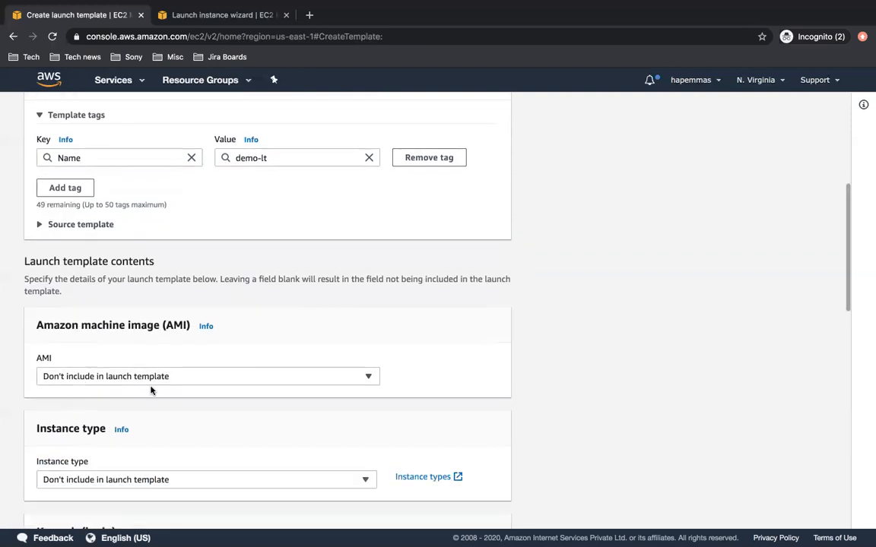
{"action": "scroll", "coordinate": [162, 270], "scroll_direction": "up", "scroll_amount": 5}
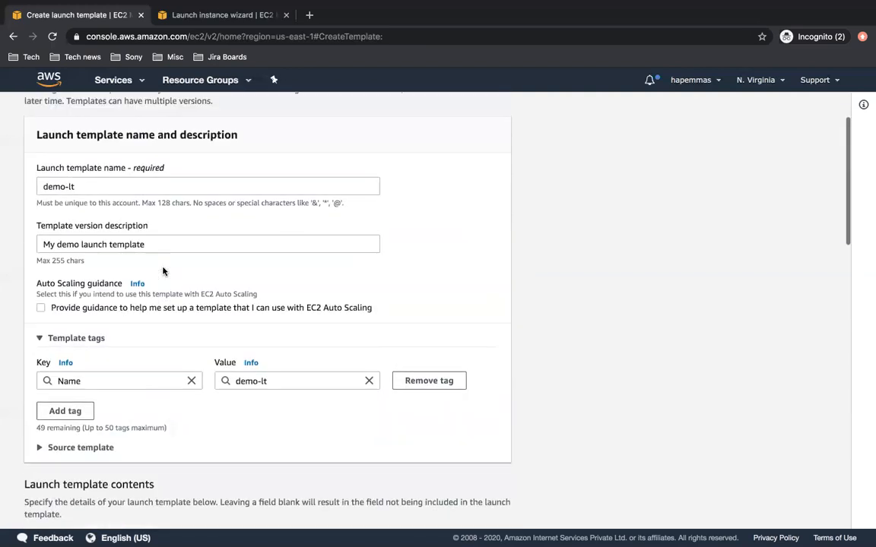
{"action": "scroll", "coordinate": [162, 270], "scroll_direction": "down", "scroll_amount": 3}
{"action": "scroll", "coordinate": [164, 270], "scroll_direction": "down", "scroll_amount": 1}
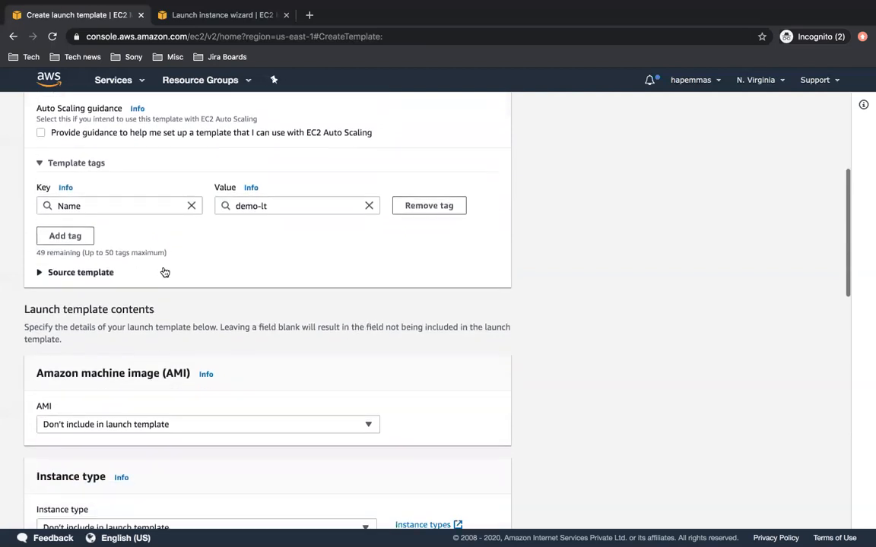
{"action": "scroll", "coordinate": [214, 324], "scroll_direction": "down", "scroll_amount": 1}
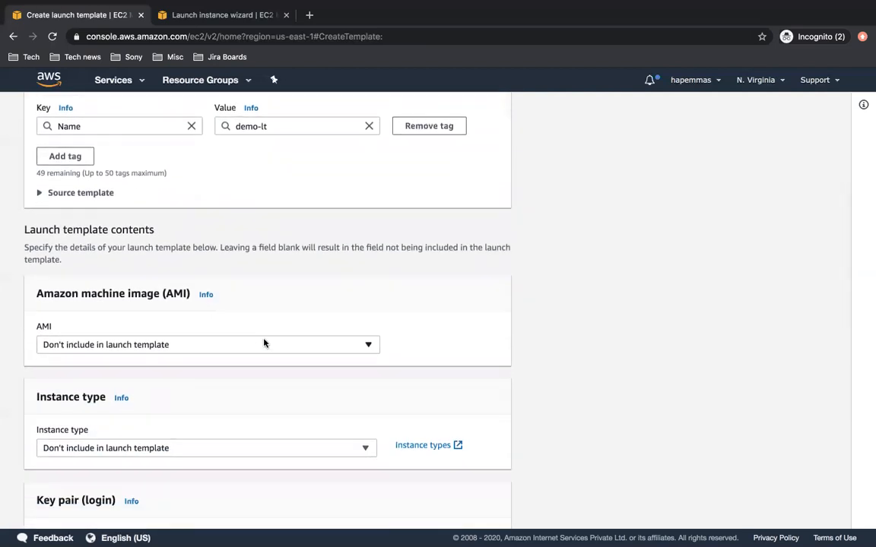
{"action": "scroll", "coordinate": [273, 348], "scroll_direction": "down", "scroll_amount": 1}
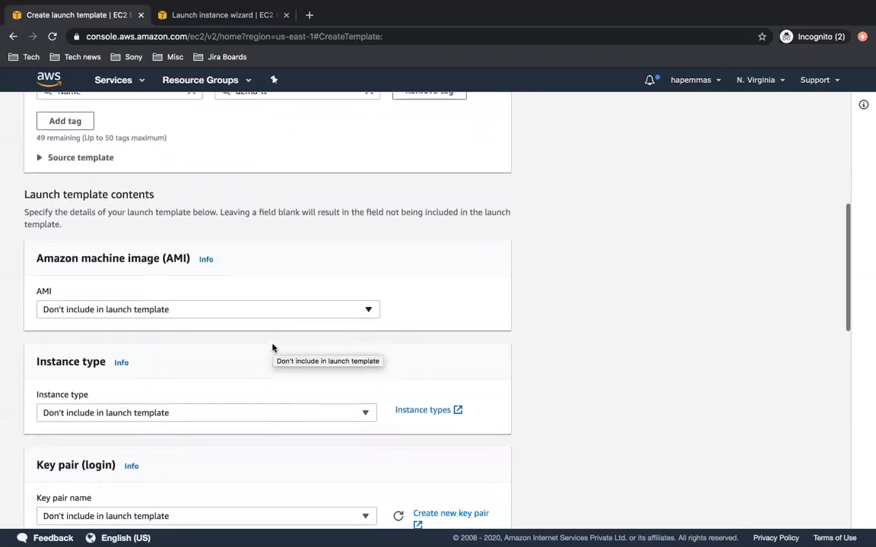
{"action": "left_click", "coordinate": [258, 310]}
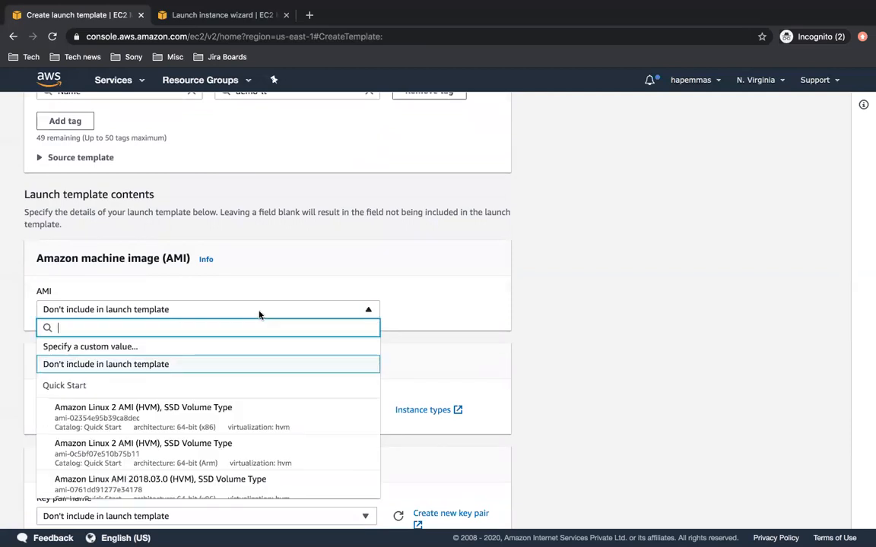
{"action": "type", "text": "ami-0761dd91277e34178"}
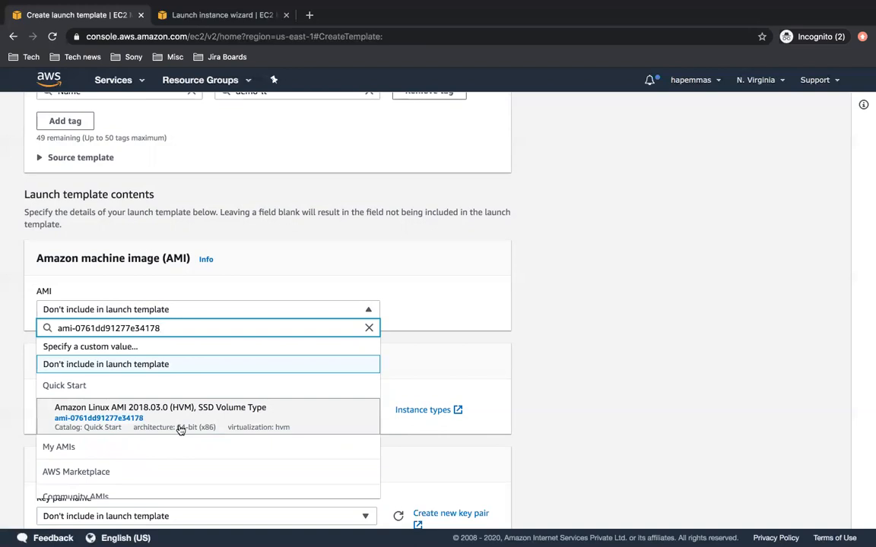
{"action": "left_click", "coordinate": [178, 427]}
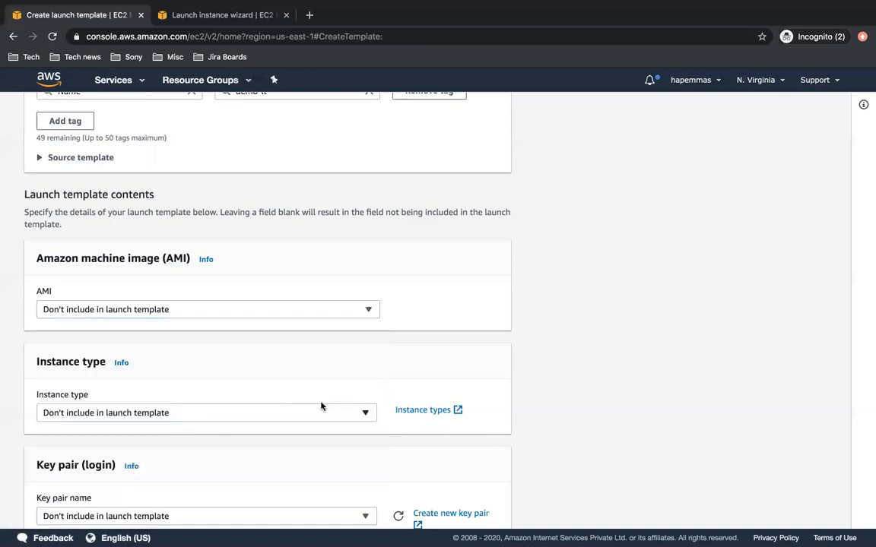
- Set the launch template's instance type to t2.micro
{"action": "scroll", "coordinate": [319, 393], "scroll_direction": "down", "scroll_amount": 4}
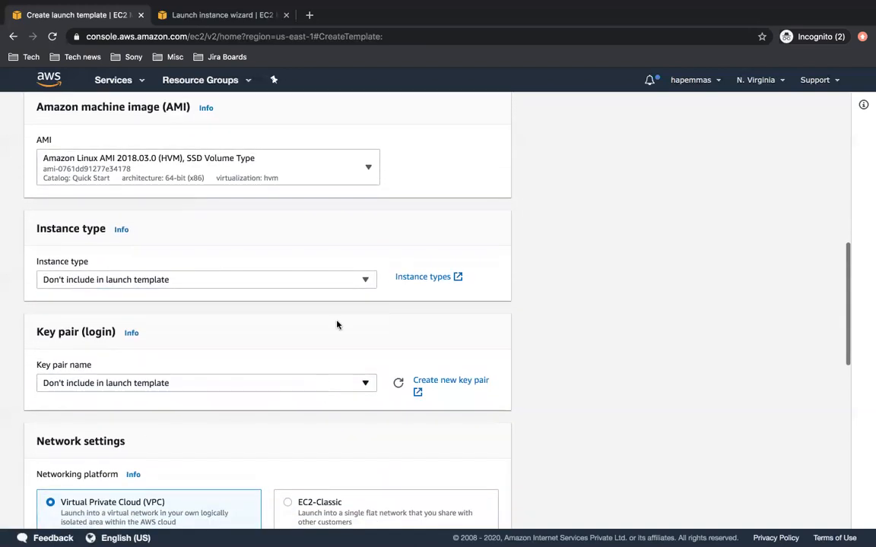
{"action": "left_click", "coordinate": [341, 281]}
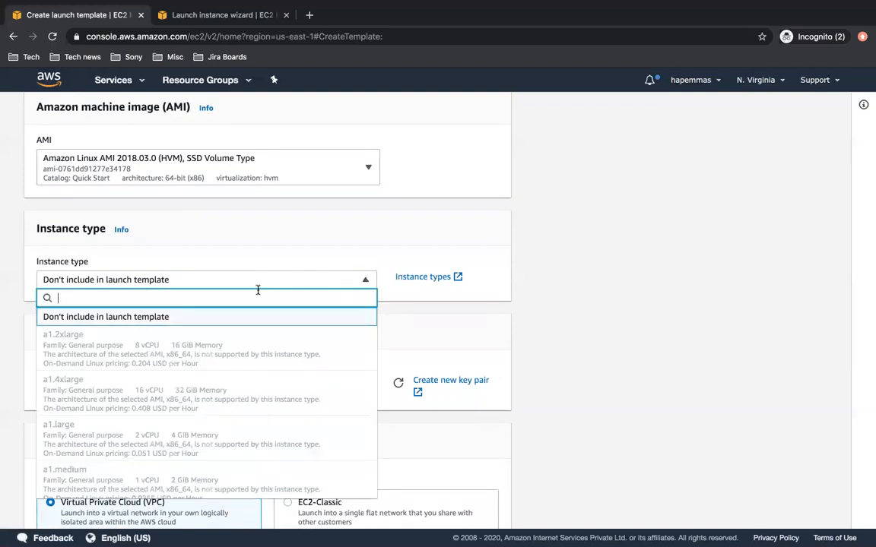
{"action": "type", "text": "t2"}
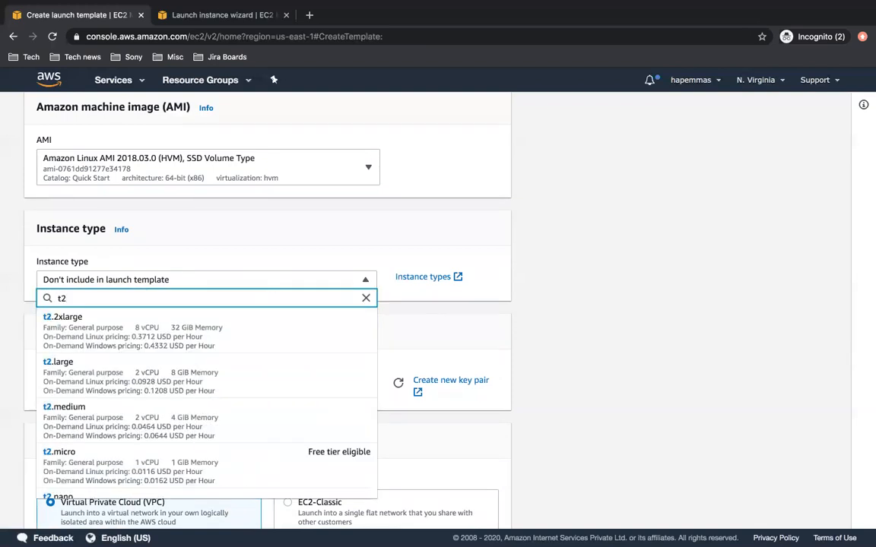
{"action": "type", "text": ".mic"}
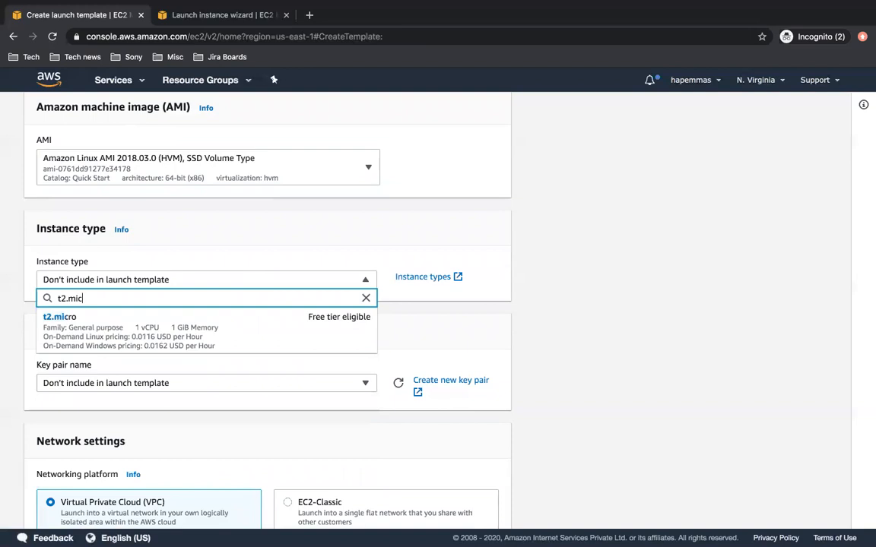
{"action": "left_click", "coordinate": [257, 329]}
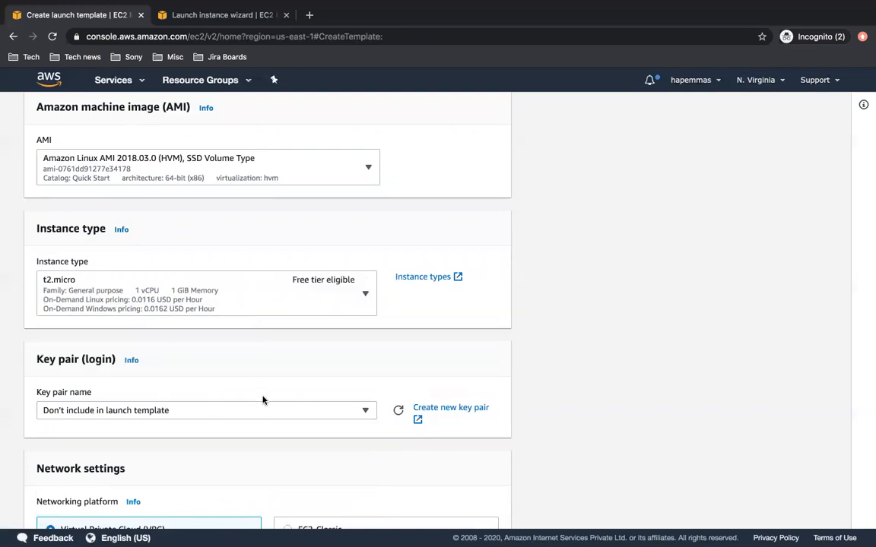
- Choose the existing key pair autoscalingkeypair for logging in to instances from the template
{"action": "scroll", "coordinate": [262, 400], "scroll_direction": "down", "scroll_amount": 1}
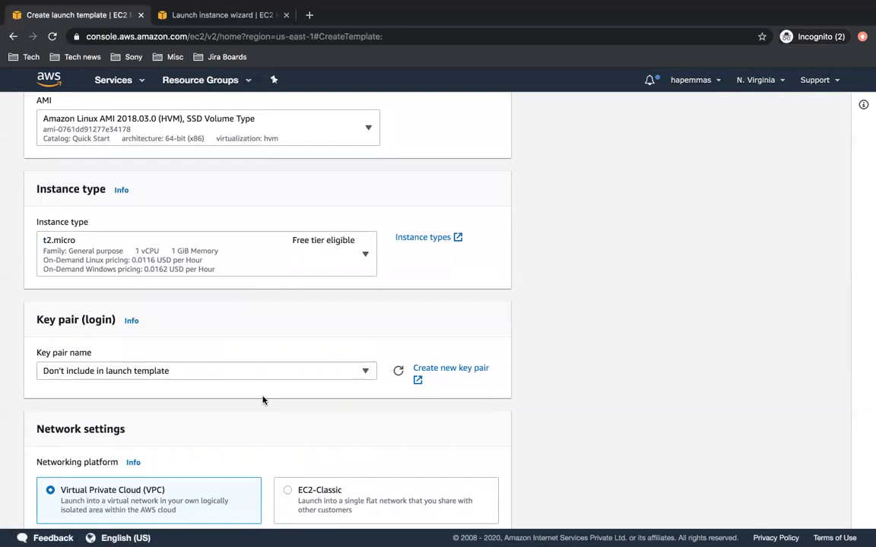
{"action": "left_click", "coordinate": [275, 371]}
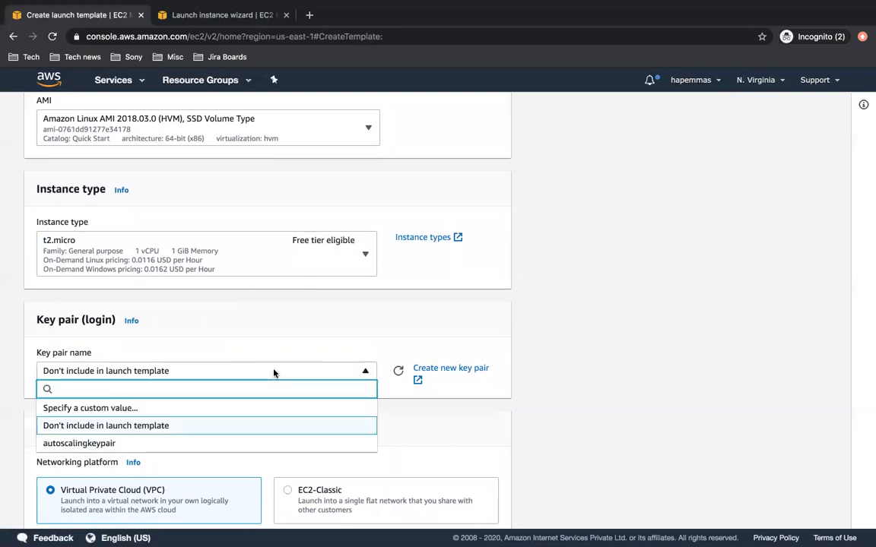
{"action": "left_click", "coordinate": [200, 445]}
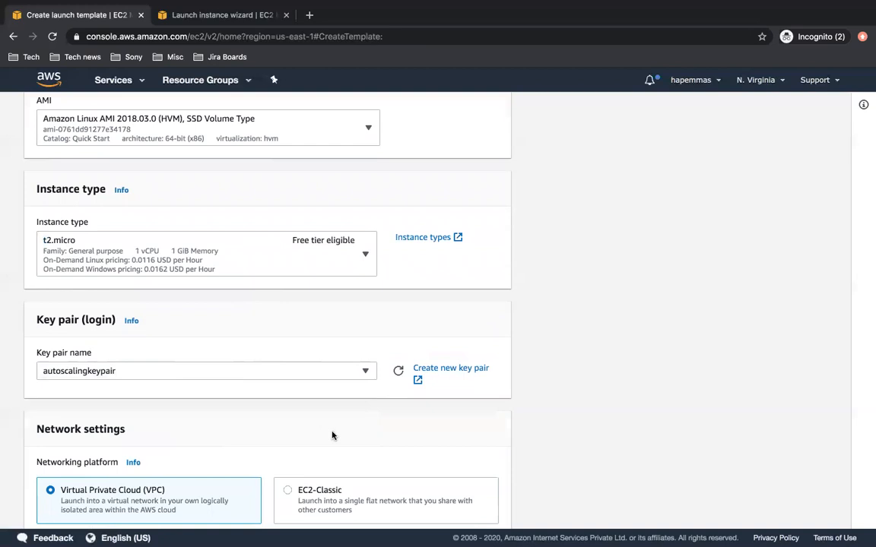
- Assign the default security group sg-24017d1f to the launch template's network settings
{"action": "scroll", "coordinate": [332, 435], "scroll_direction": "down", "scroll_amount": 3}
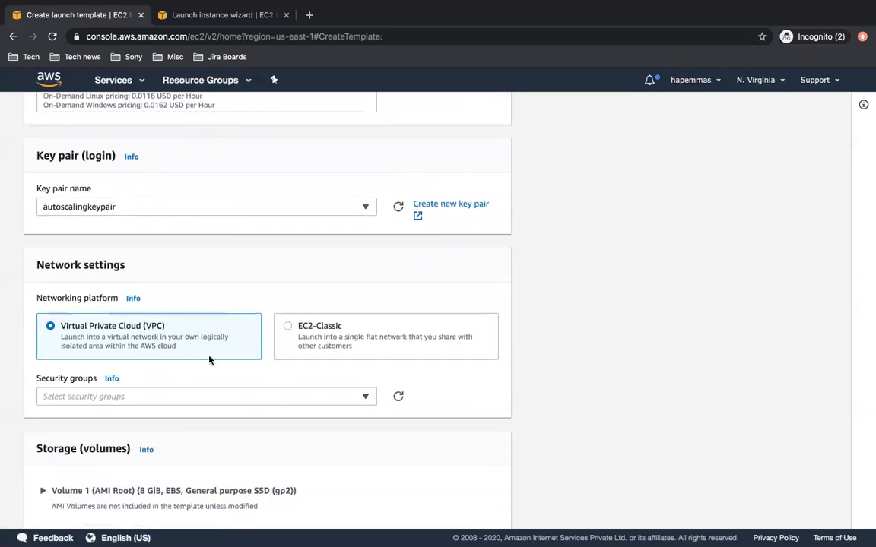
{"action": "left_click", "coordinate": [280, 398]}
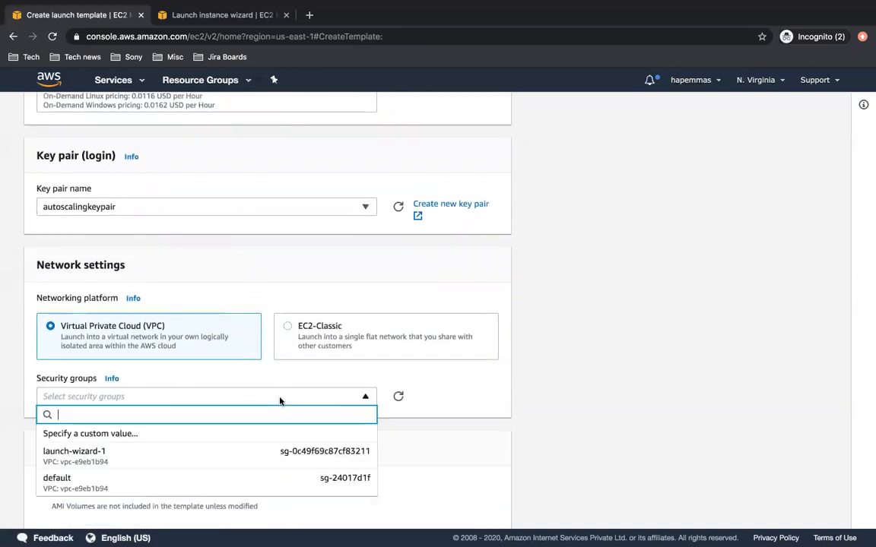
{"action": "left_click", "coordinate": [211, 485]}
{"action": "scroll", "coordinate": [358, 464], "scroll_direction": "down", "scroll_amount": 5}
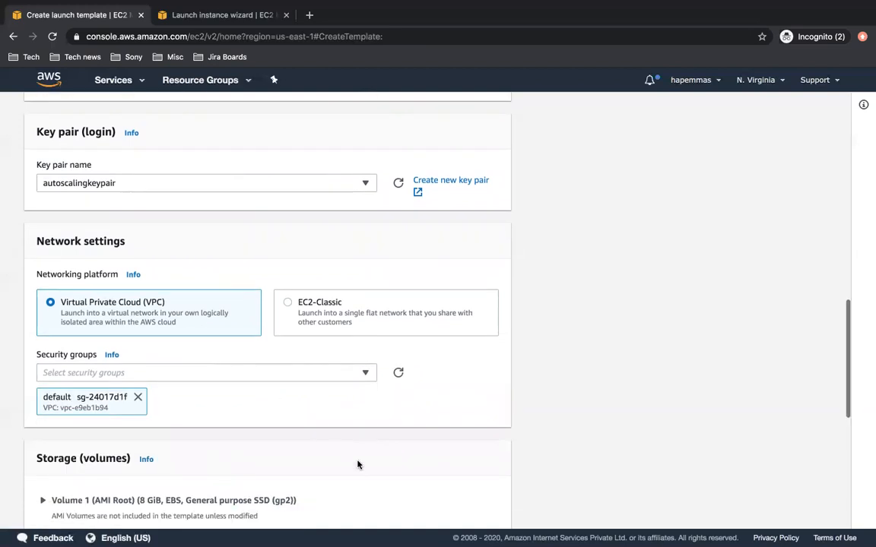
- Examine the template's storage, tag and network interface sections, and expand the advanced details to read through their options down to User data
{"action": "scroll", "coordinate": [358, 464], "scroll_direction": "down", "scroll_amount": 1}
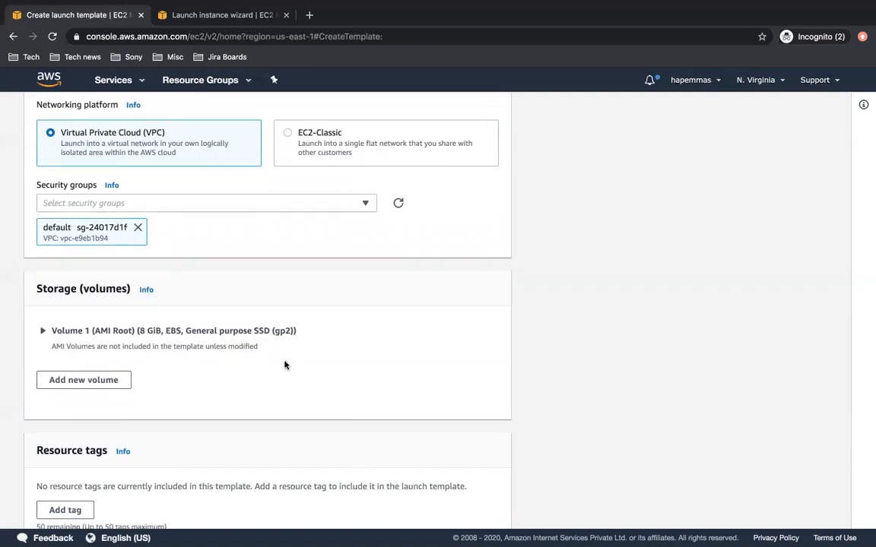
{"action": "scroll", "coordinate": [284, 365], "scroll_direction": "up", "scroll_amount": 10}
{"action": "scroll", "coordinate": [220, 307], "scroll_direction": "down", "scroll_amount": 1}
{"action": "scroll", "coordinate": [223, 308], "scroll_direction": "down", "scroll_amount": 12}
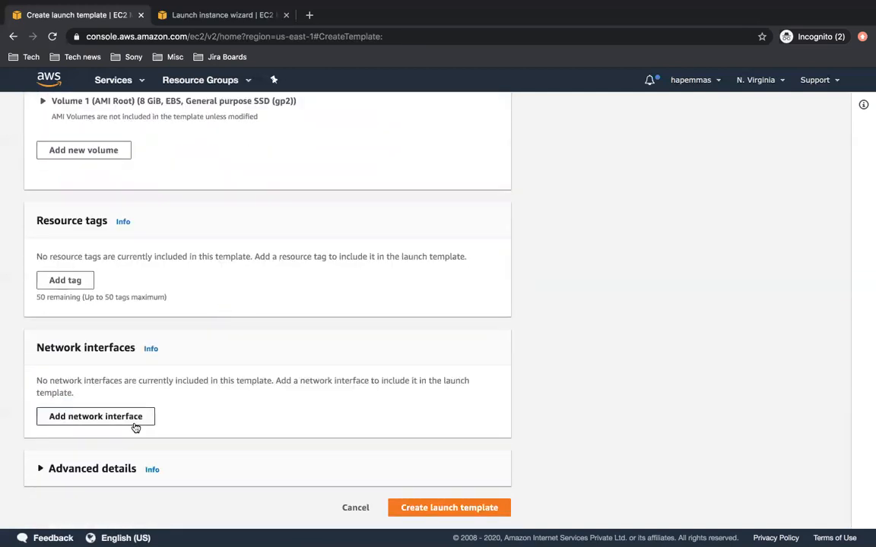
{"action": "left_click", "coordinate": [79, 470]}
{"action": "scroll", "coordinate": [85, 473], "scroll_direction": "down", "scroll_amount": 3}
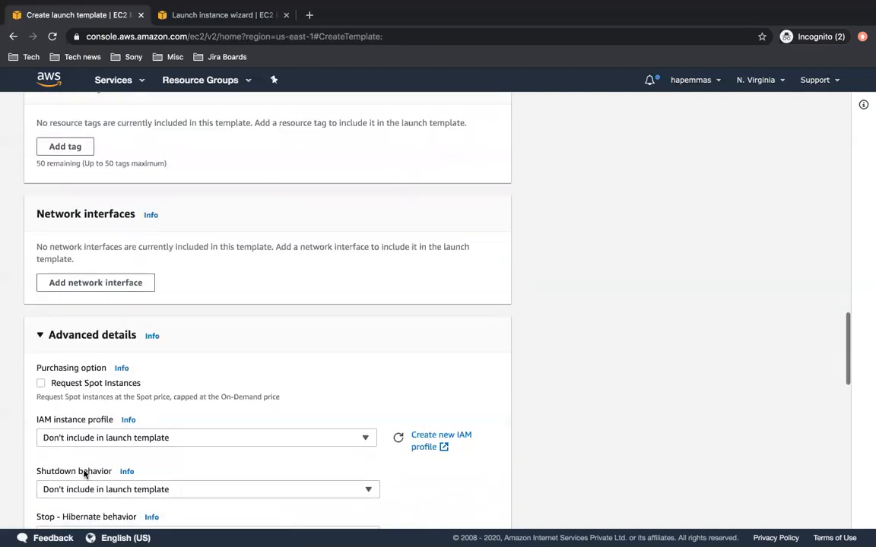
{"action": "scroll", "coordinate": [85, 474], "scroll_direction": "down", "scroll_amount": 3}
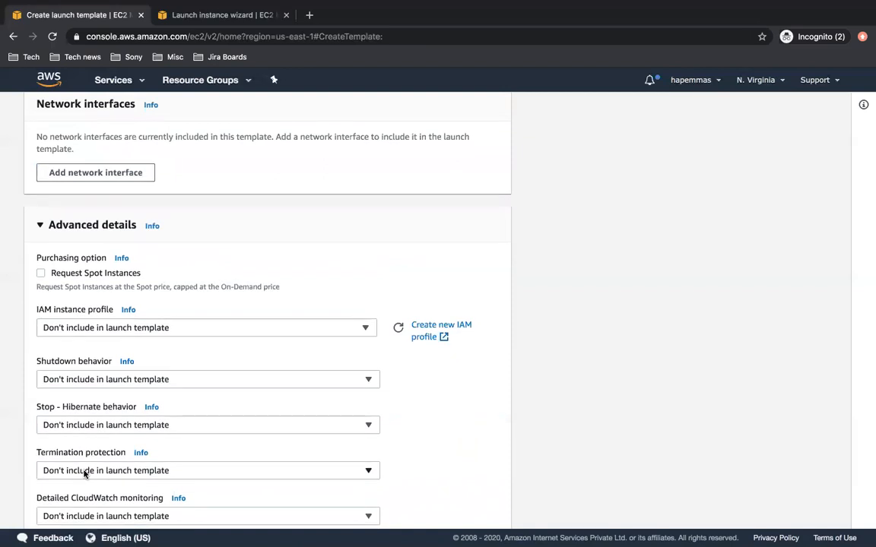
{"action": "scroll", "coordinate": [85, 474], "scroll_direction": "down", "scroll_amount": 1}
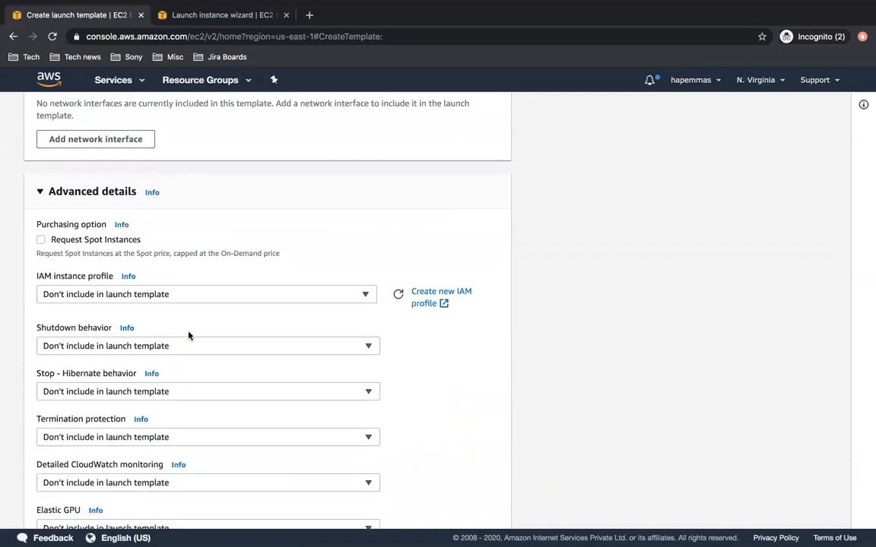
{"action": "scroll", "coordinate": [189, 338], "scroll_direction": "down", "scroll_amount": 2}
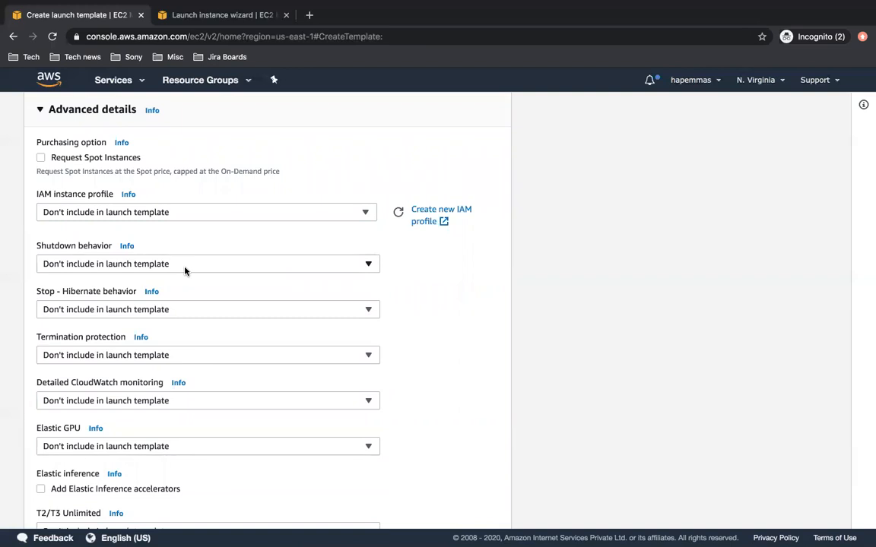
{"action": "scroll", "coordinate": [185, 270], "scroll_direction": "down", "scroll_amount": 10}
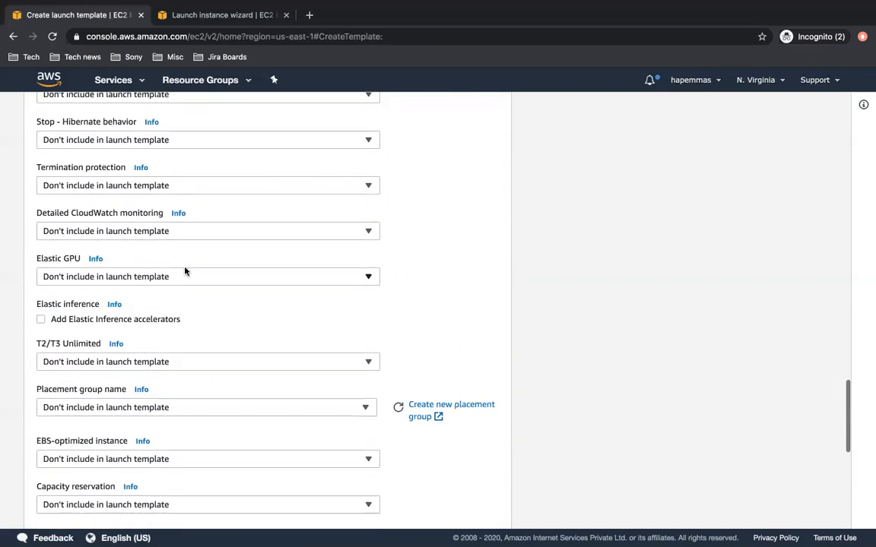
{"action": "scroll", "coordinate": [185, 271], "scroll_direction": "down", "scroll_amount": 5}
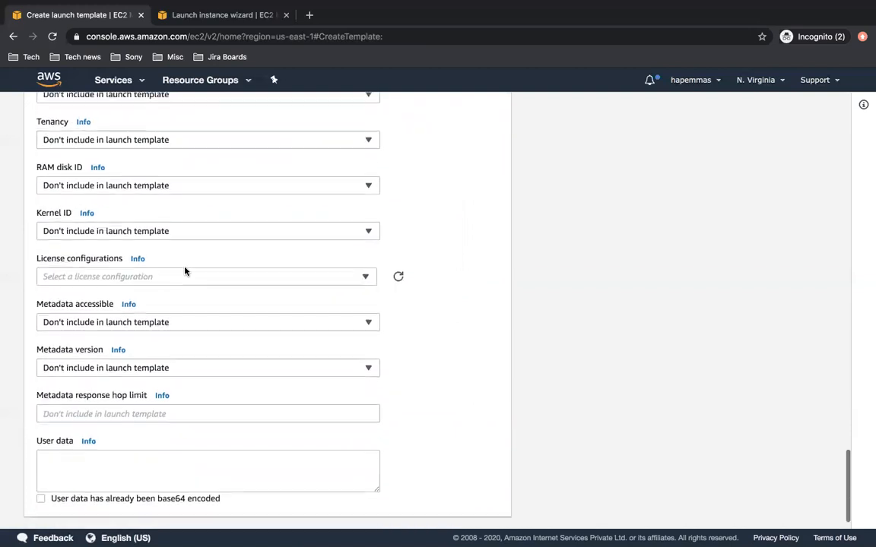
{"action": "left_click", "coordinate": [125, 431]}
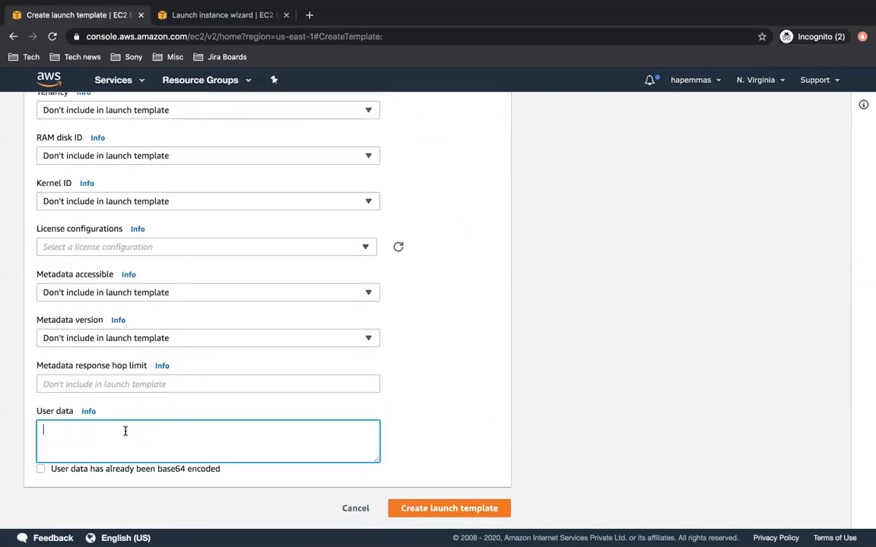
{"action": "left_click", "coordinate": [475, 372]}
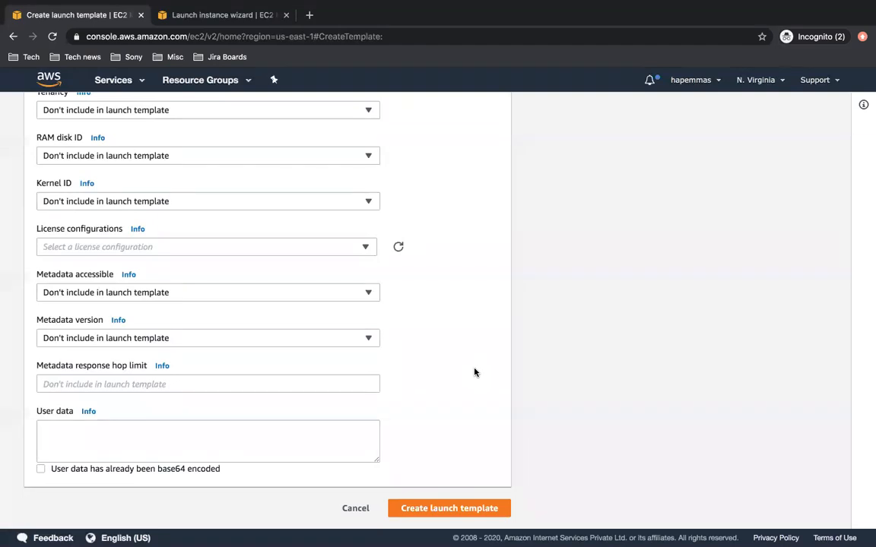
{"action": "scroll", "coordinate": [474, 372], "scroll_direction": "up", "scroll_amount": 1}
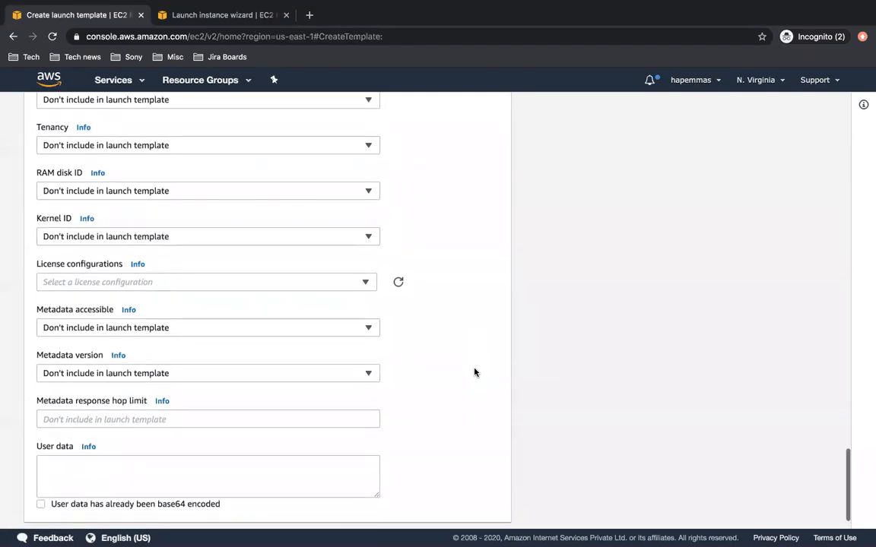
{"action": "scroll", "coordinate": [475, 372], "scroll_direction": "up", "scroll_amount": 8}
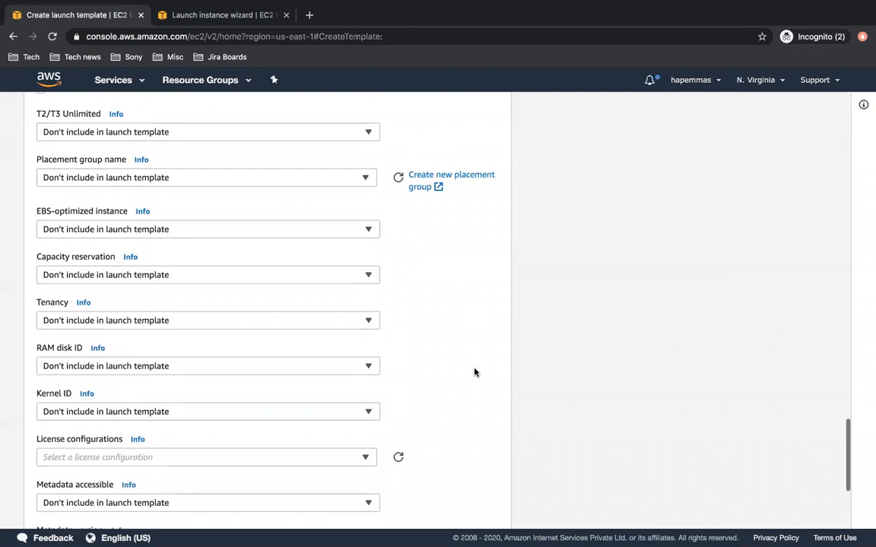
{"action": "scroll", "coordinate": [475, 372], "scroll_direction": "up", "scroll_amount": 4}
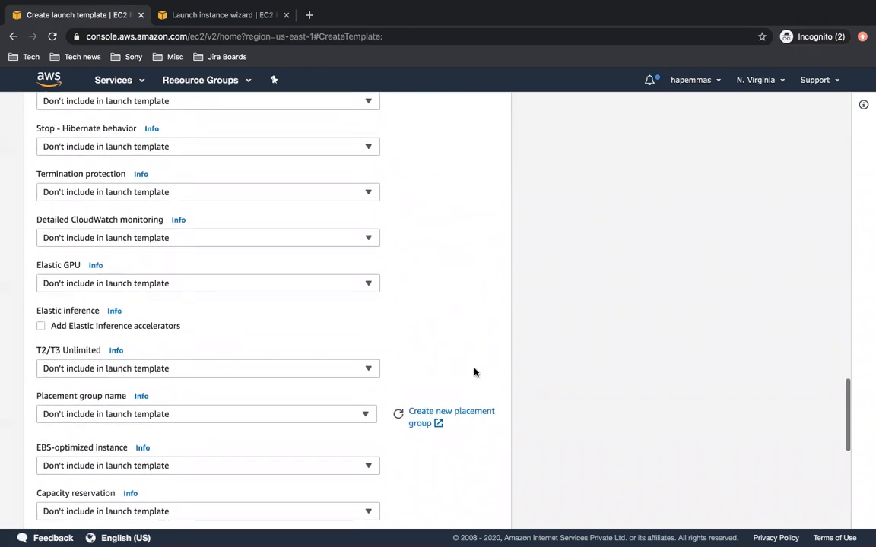
{"action": "scroll", "coordinate": [474, 372], "scroll_direction": "up", "scroll_amount": 4}
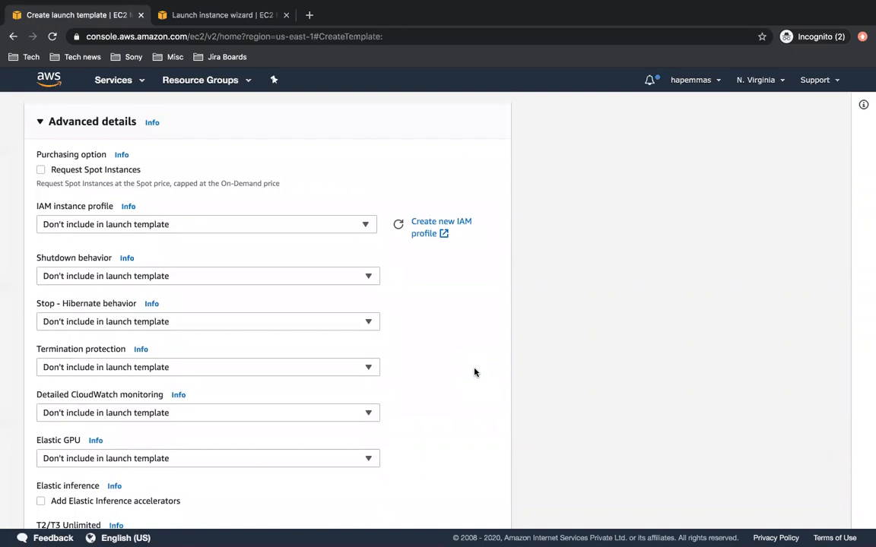
{"action": "scroll", "coordinate": [475, 372], "scroll_direction": "up", "scroll_amount": 1}
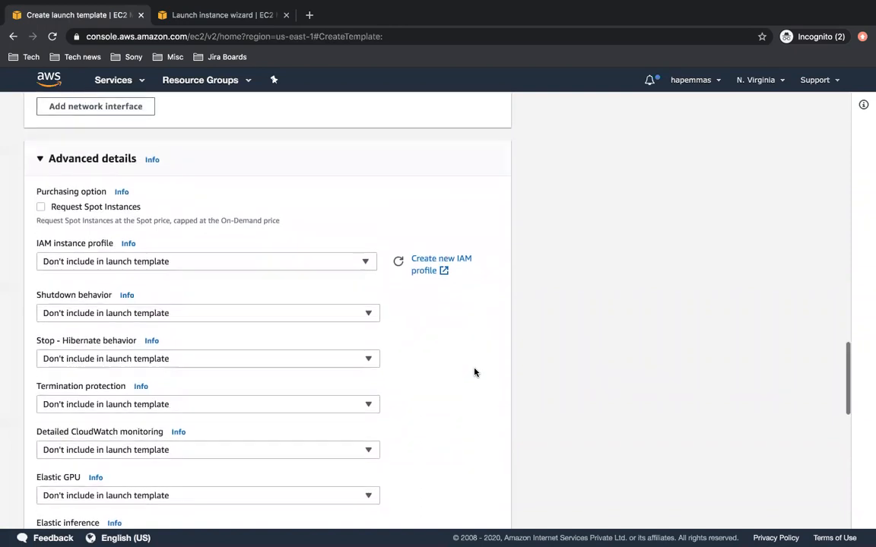
- Create the launch template with the chosen settings and go to the launch templates overview
{"action": "scroll", "coordinate": [474, 372], "scroll_direction": "down", "scroll_amount": 15}
{"action": "left_click", "coordinate": [458, 510]}
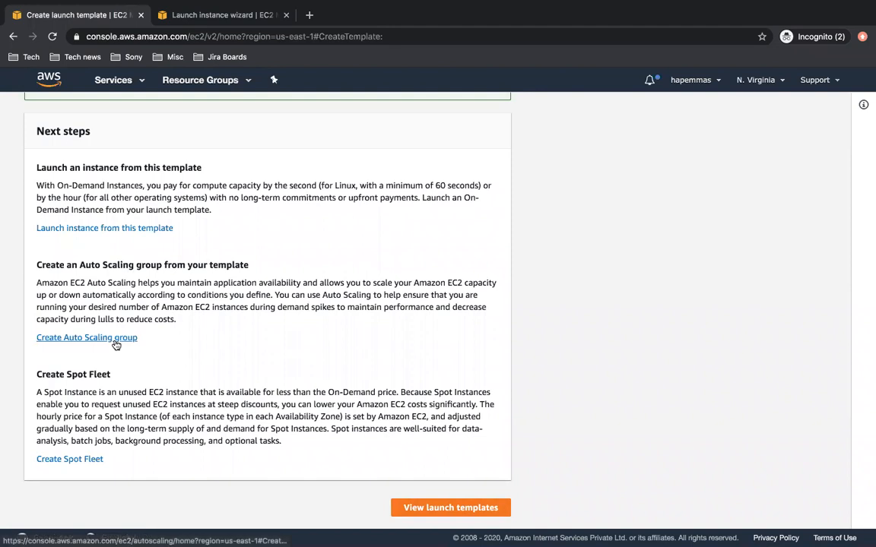
{"action": "left_click", "coordinate": [467, 509]}
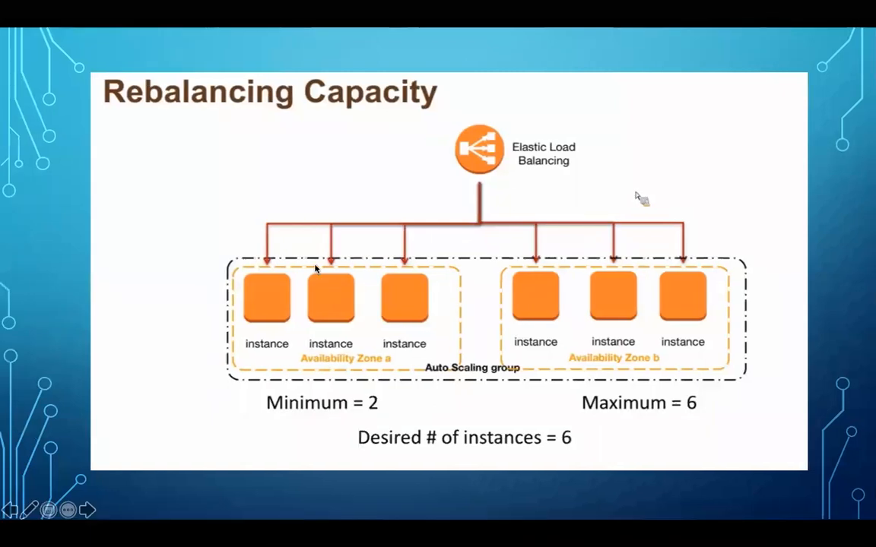
{"action": "key", "text": "Right"}
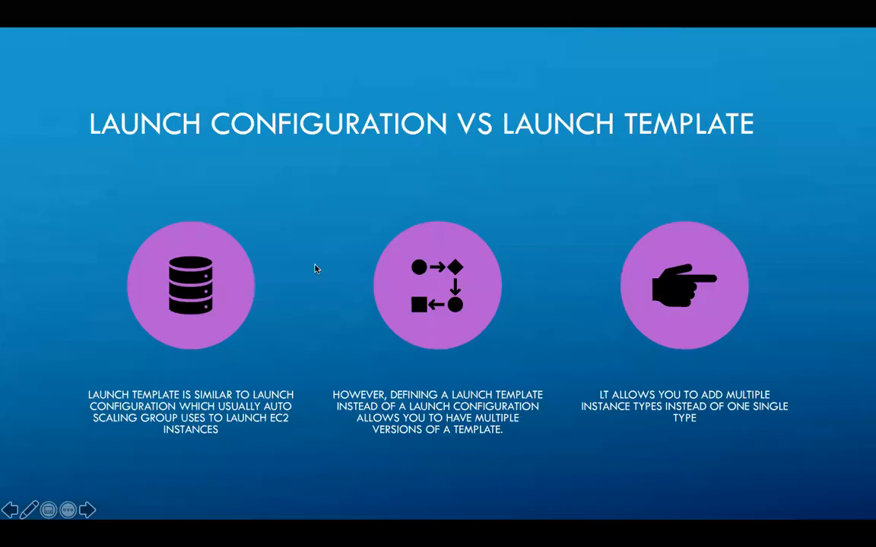
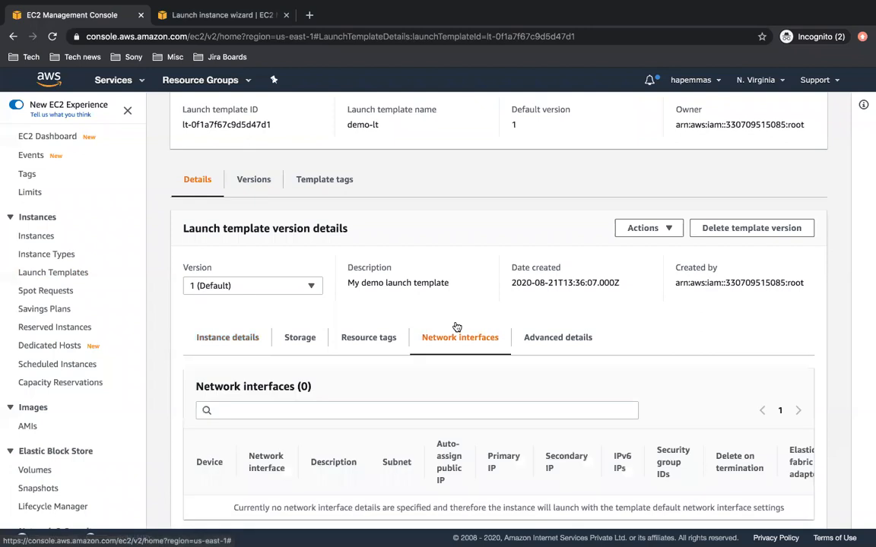
- Check the instance details of version 1 of the demo-lt launch template
{"action": "left_click", "coordinate": [234, 388]}
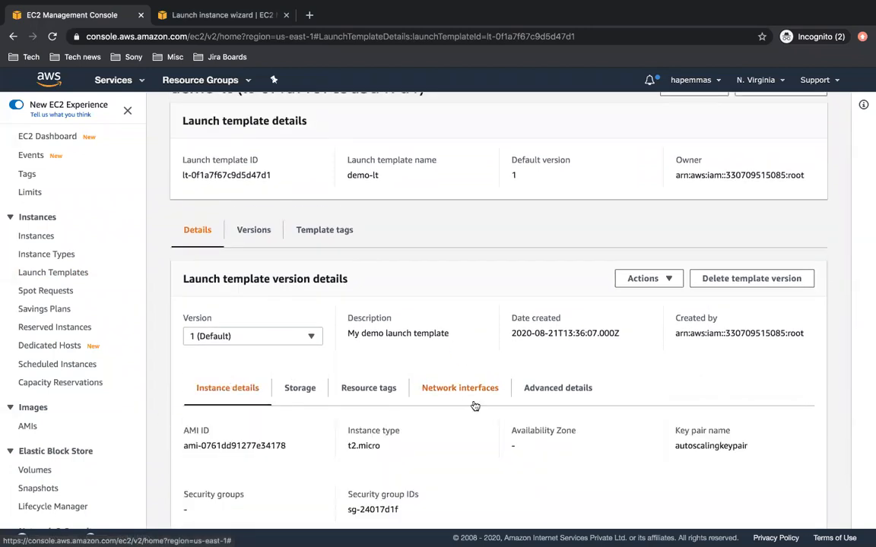
{"action": "scroll", "coordinate": [427, 360], "scroll_direction": "down", "scroll_amount": 1}
{"action": "scroll", "coordinate": [427, 359], "scroll_direction": "up", "scroll_amount": 3}
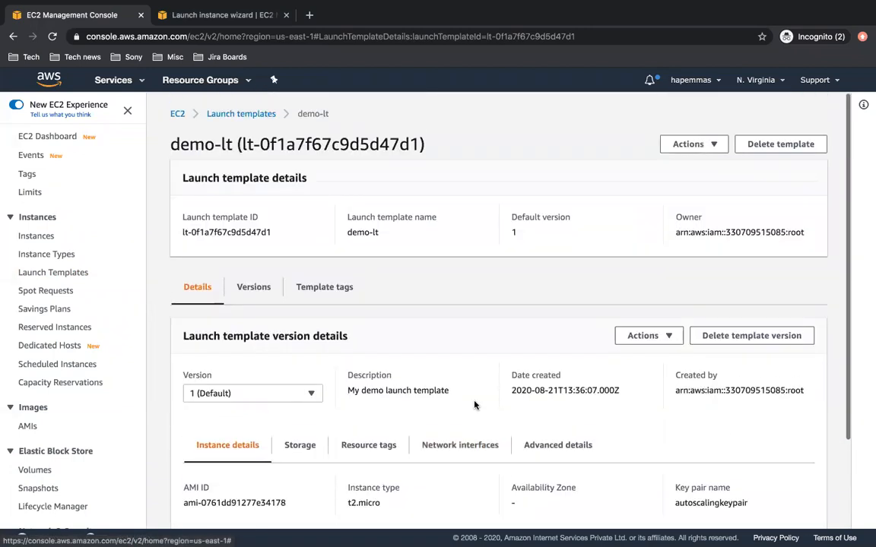
- Start modifying the demo-lt launch template by creating a new version of it
{"action": "left_click", "coordinate": [710, 144]}
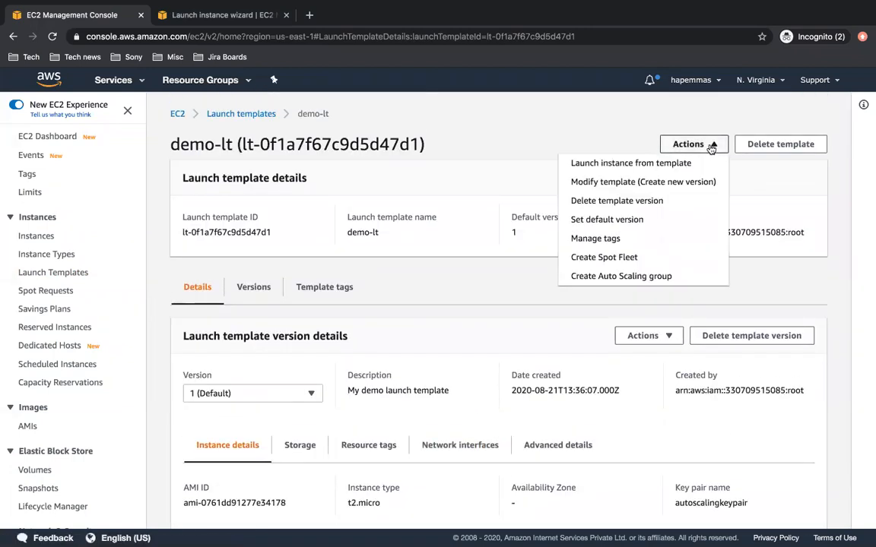
{"action": "left_click", "coordinate": [630, 183]}
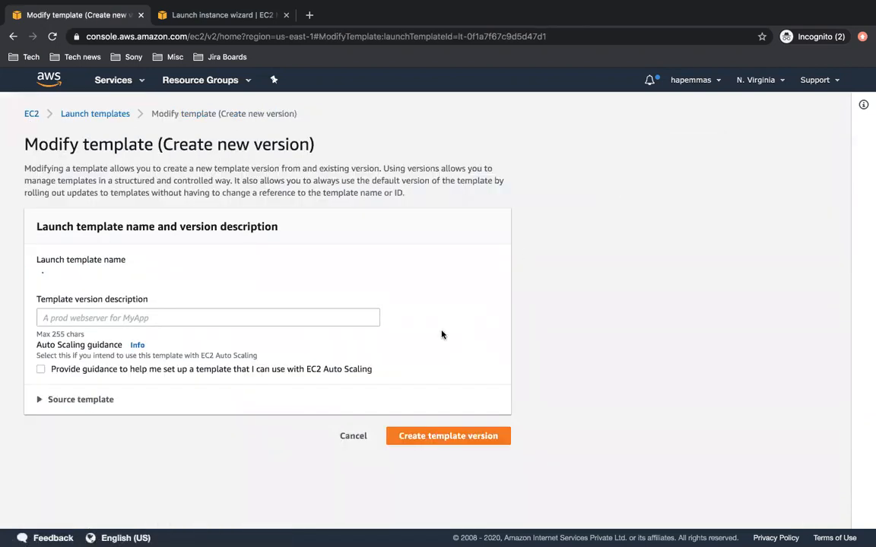
{"action": "scroll", "coordinate": [226, 314], "scroll_direction": "down", "scroll_amount": 1}
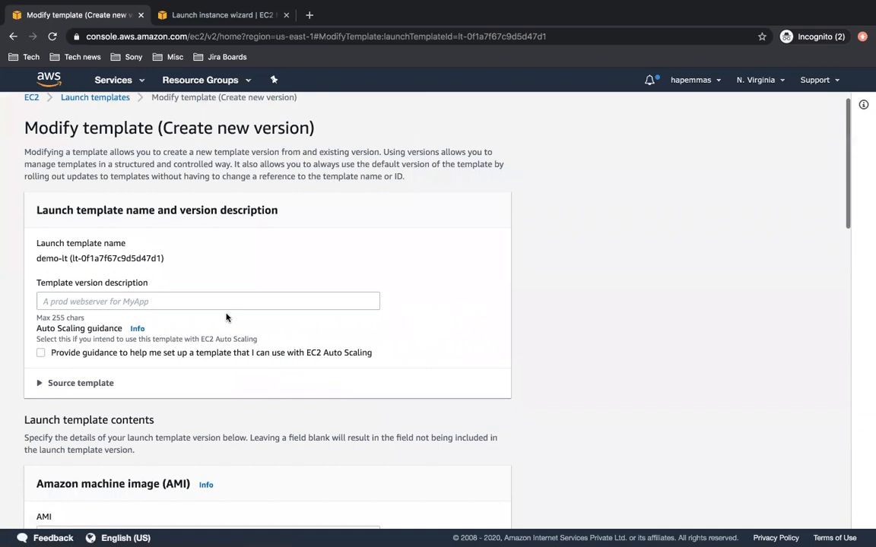
- Replace the default security group with launch-wizard-1 (sg-0c49f69c87cf83211) in the new template version's network settings
{"action": "scroll", "coordinate": [207, 441], "scroll_direction": "down", "scroll_amount": 5}
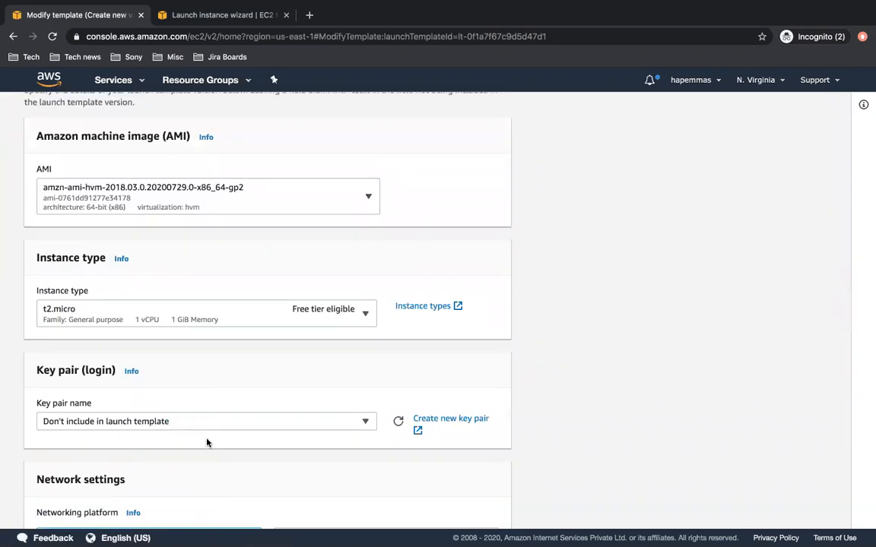
{"action": "scroll", "coordinate": [206, 442], "scroll_direction": "down", "scroll_amount": 6}
{"action": "scroll", "coordinate": [206, 439], "scroll_direction": "up", "scroll_amount": 1}
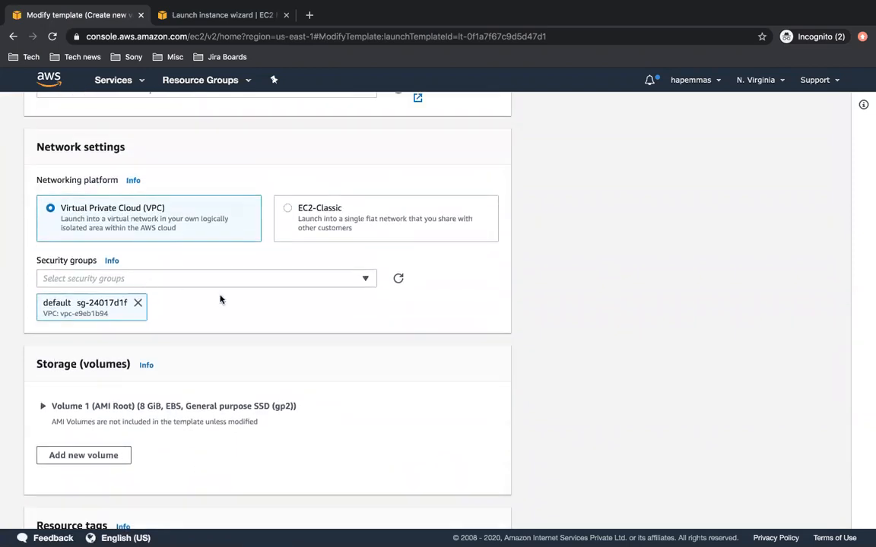
{"action": "left_click", "coordinate": [138, 306]}
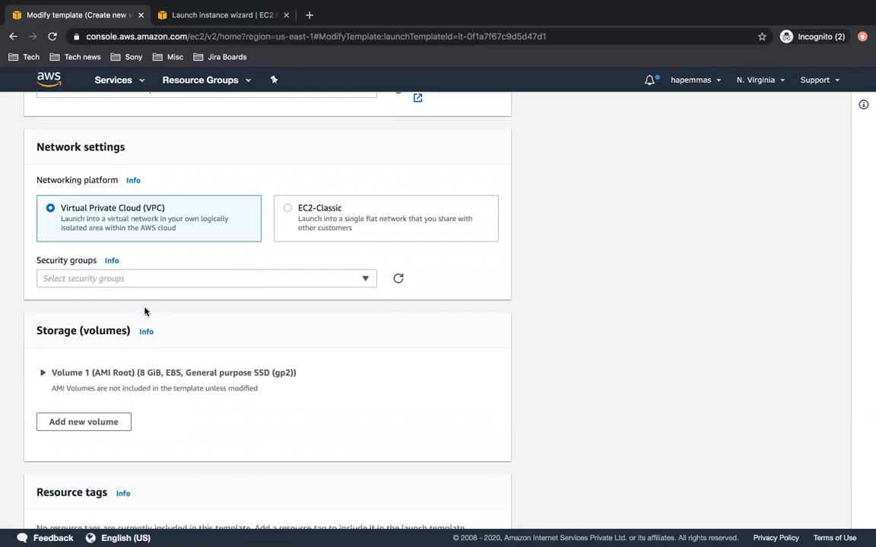
{"action": "left_click", "coordinate": [222, 280]}
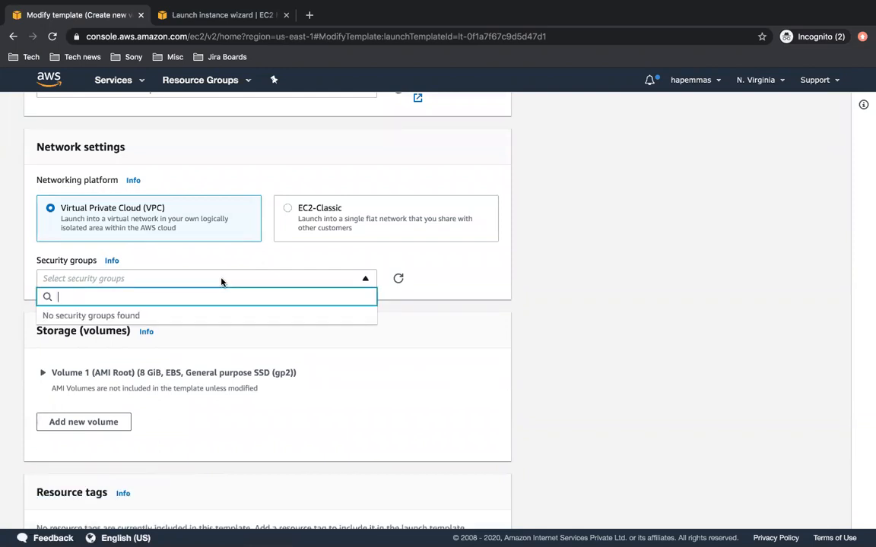
{"action": "left_click", "coordinate": [147, 278]}
{"action": "left_click", "coordinate": [123, 278]}
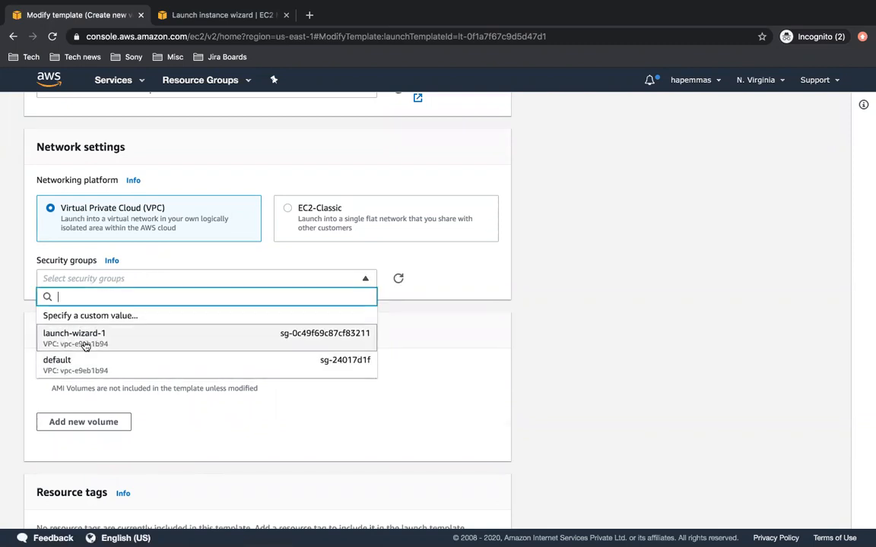
{"action": "left_click", "coordinate": [85, 346]}
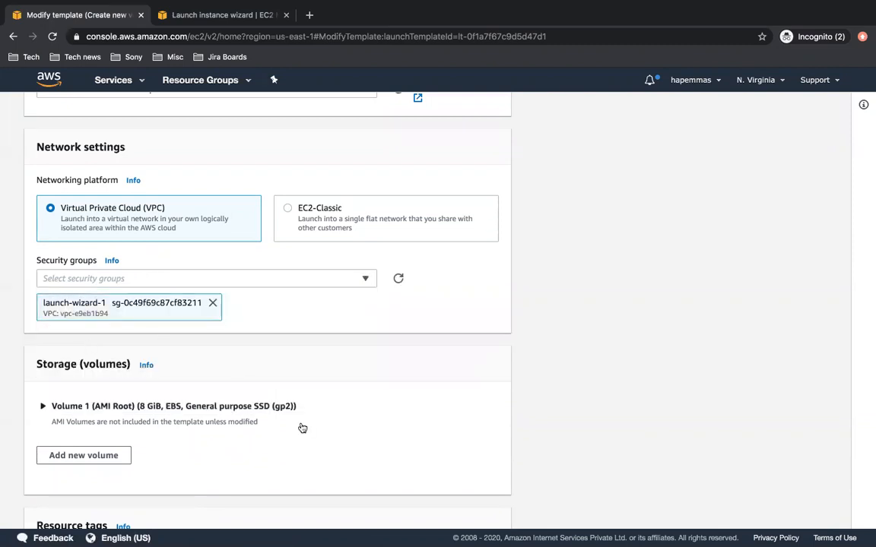
- Create the new version of the demo-lt launch template with the changed settings
{"action": "scroll", "coordinate": [300, 428], "scroll_direction": "down", "scroll_amount": 3}
{"action": "scroll", "coordinate": [302, 428], "scroll_direction": "down", "scroll_amount": 1}
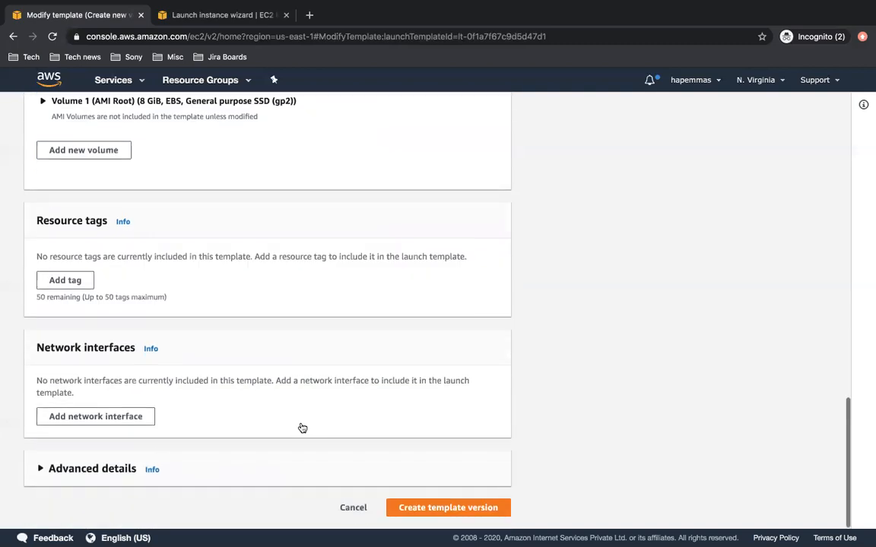
{"action": "left_click", "coordinate": [478, 508]}
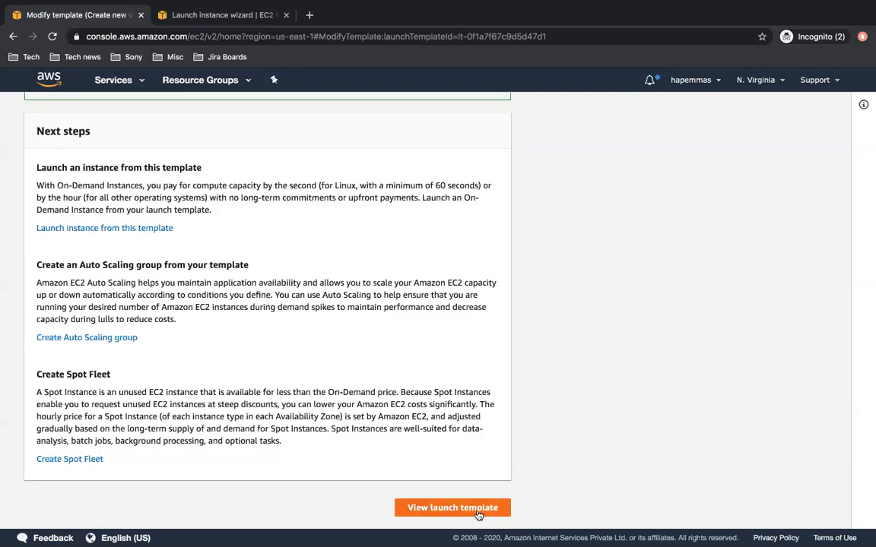
- View the demo-lt launch template and check which versions it offers
{"action": "left_click", "coordinate": [478, 508]}
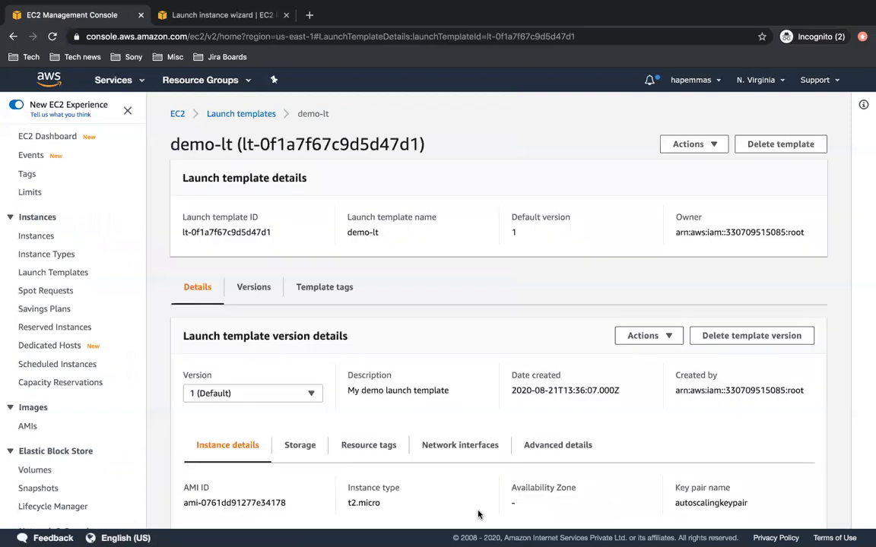
{"action": "left_click", "coordinate": [251, 393]}
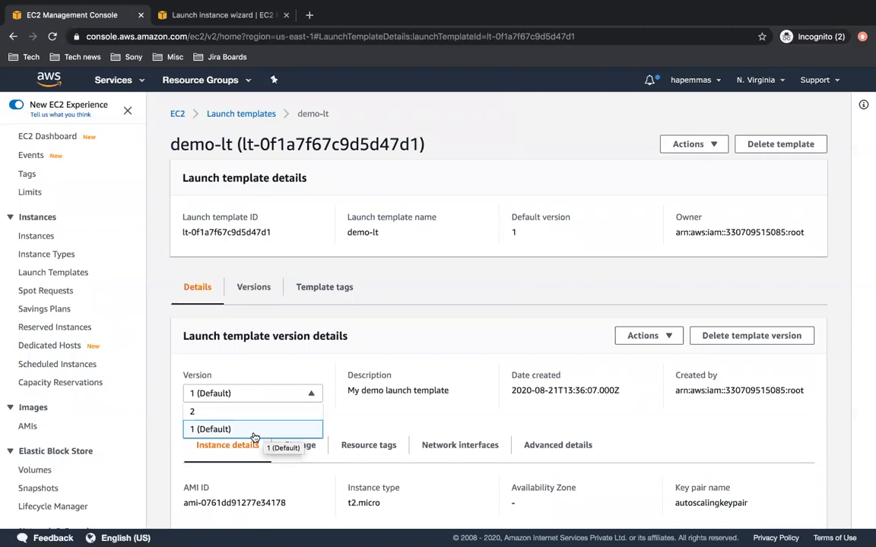
{"action": "left_click", "coordinate": [412, 401]}
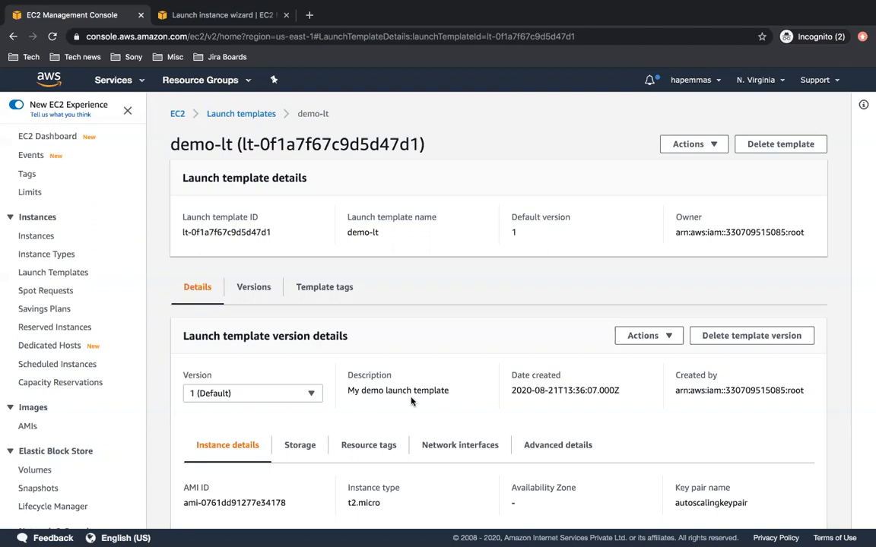
- Set version 2 as the default version of the demo-lt launch template
{"action": "left_click", "coordinate": [297, 400]}
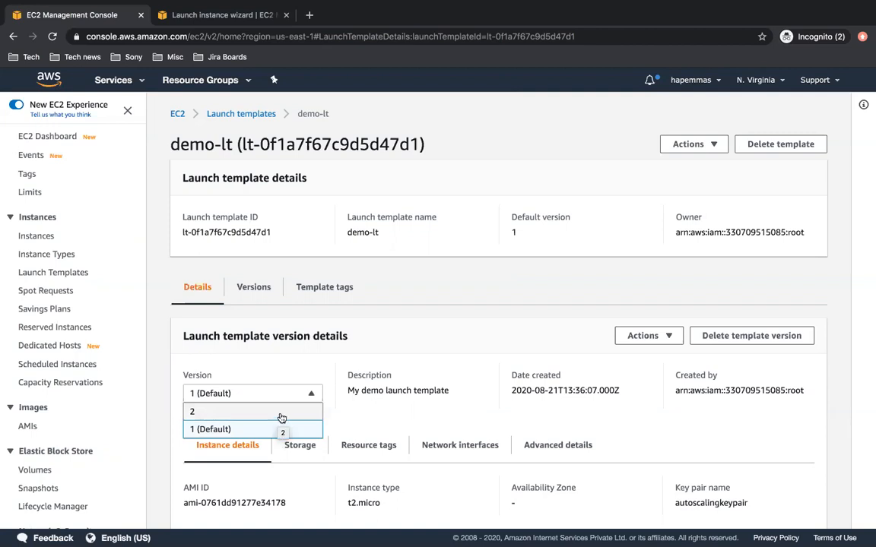
{"action": "left_click", "coordinate": [282, 418]}
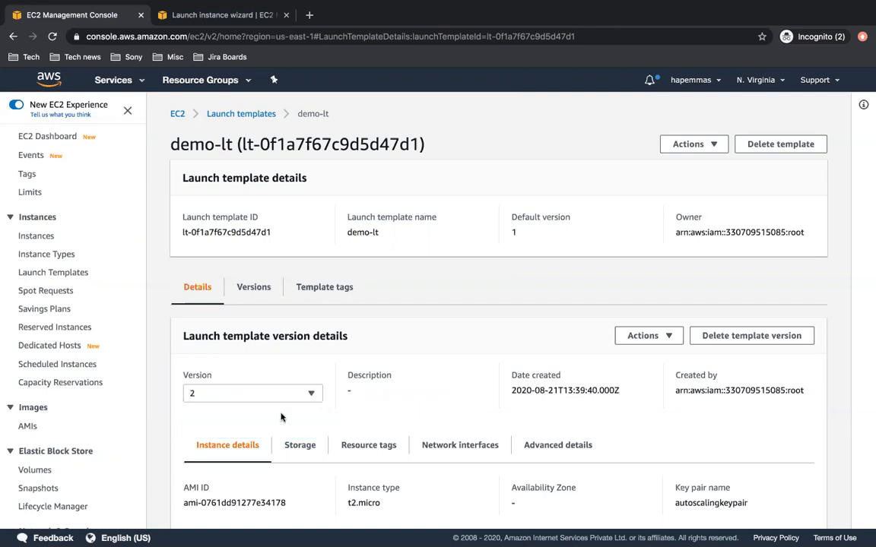
{"action": "left_click", "coordinate": [671, 335]}
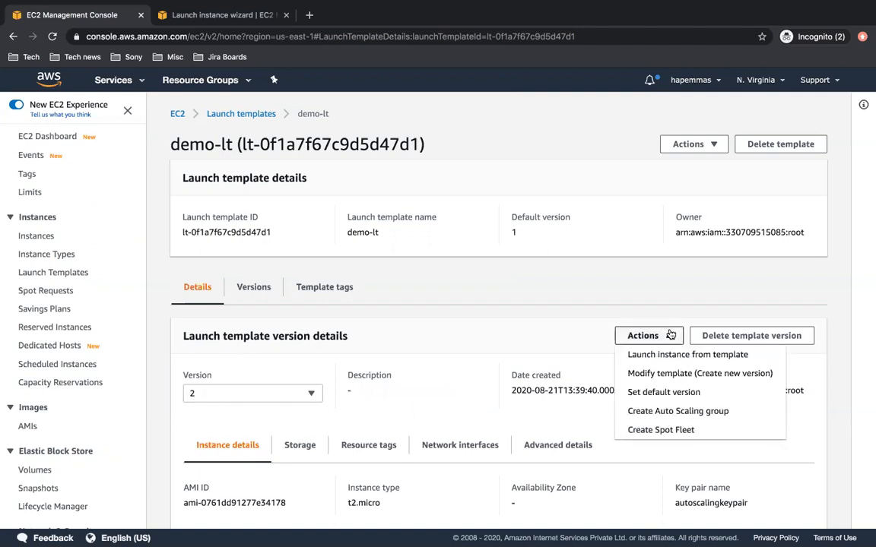
{"action": "left_click", "coordinate": [664, 392]}
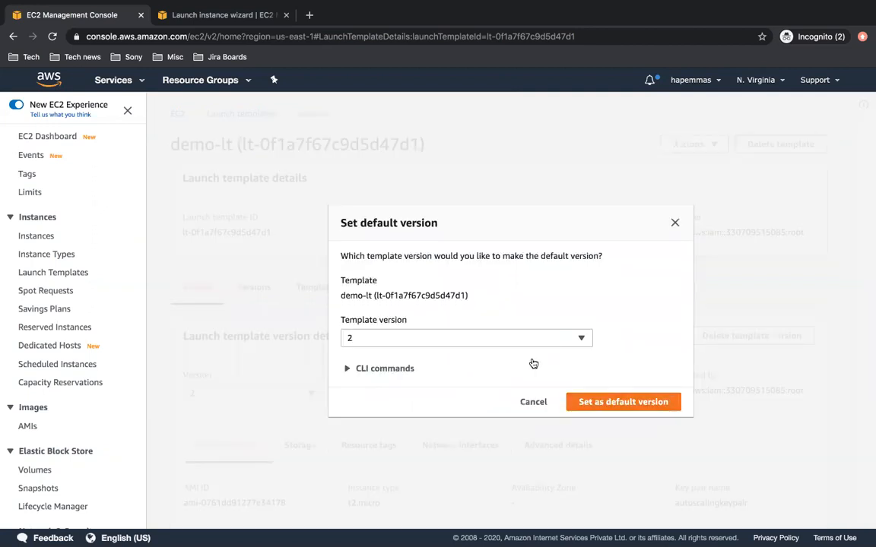
{"action": "left_click", "coordinate": [609, 405]}
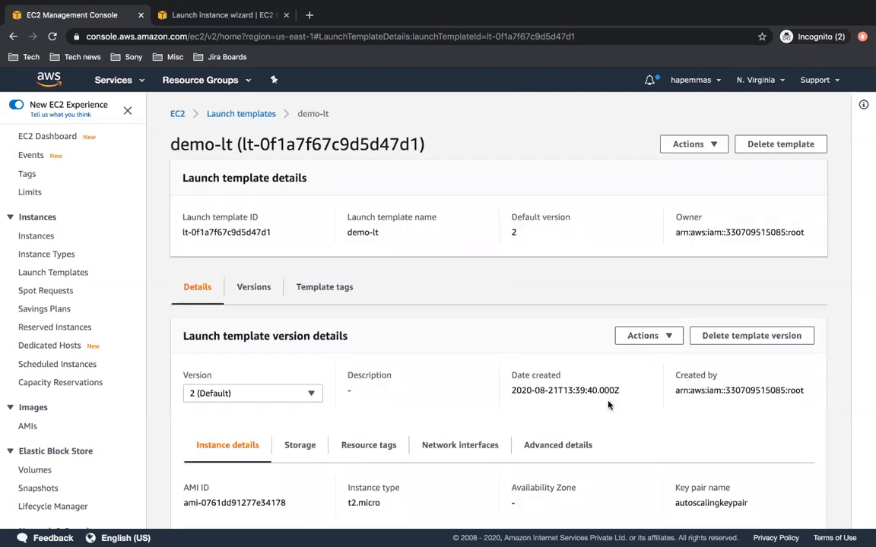
{"action": "left_click", "coordinate": [314, 397]}
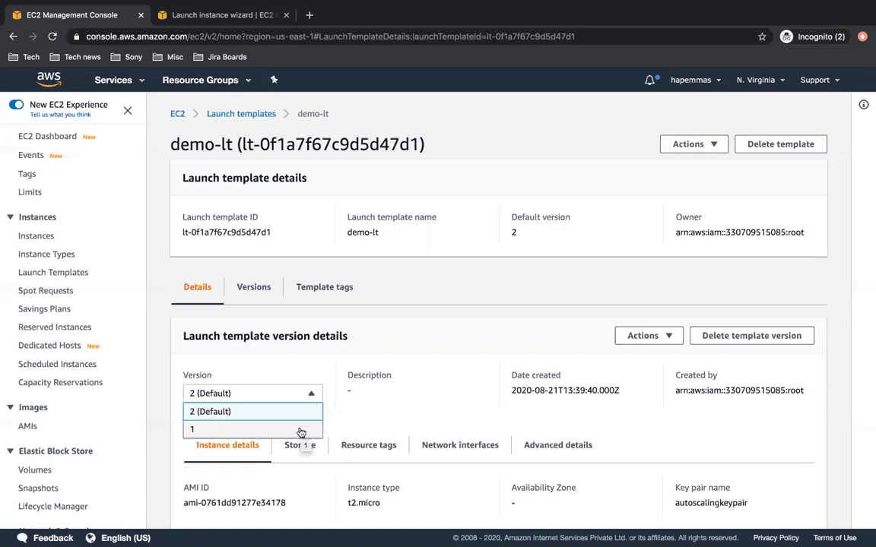
{"action": "left_click", "coordinate": [300, 432]}
{"action": "left_click", "coordinate": [658, 337]}
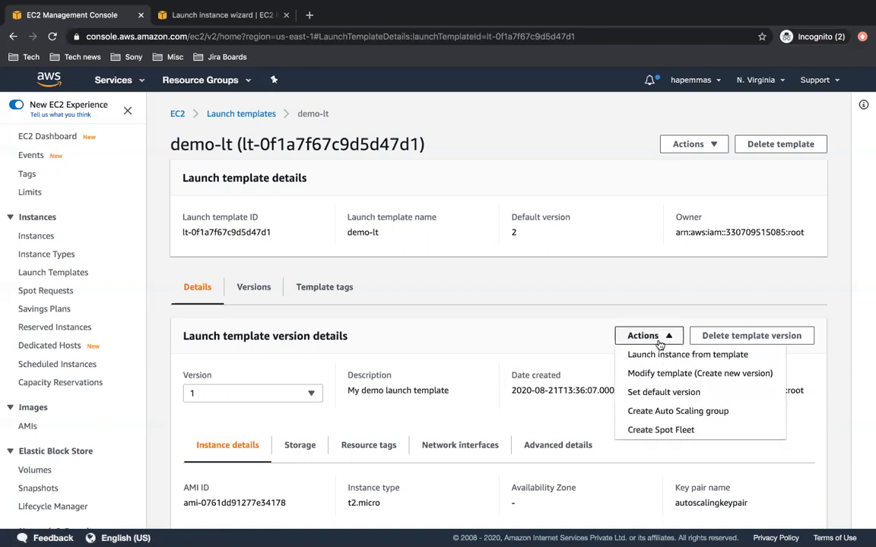
{"action": "left_click", "coordinate": [659, 381]}
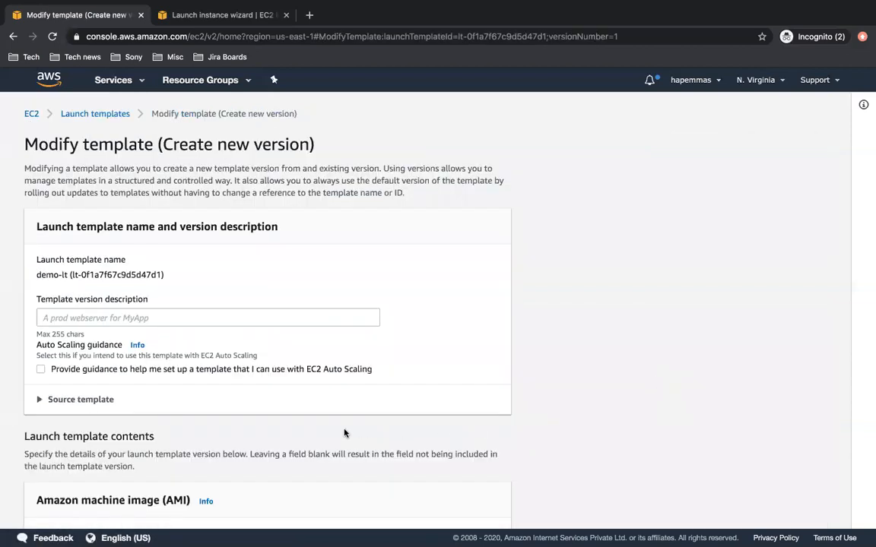
{"action": "left_click", "coordinate": [76, 114]}
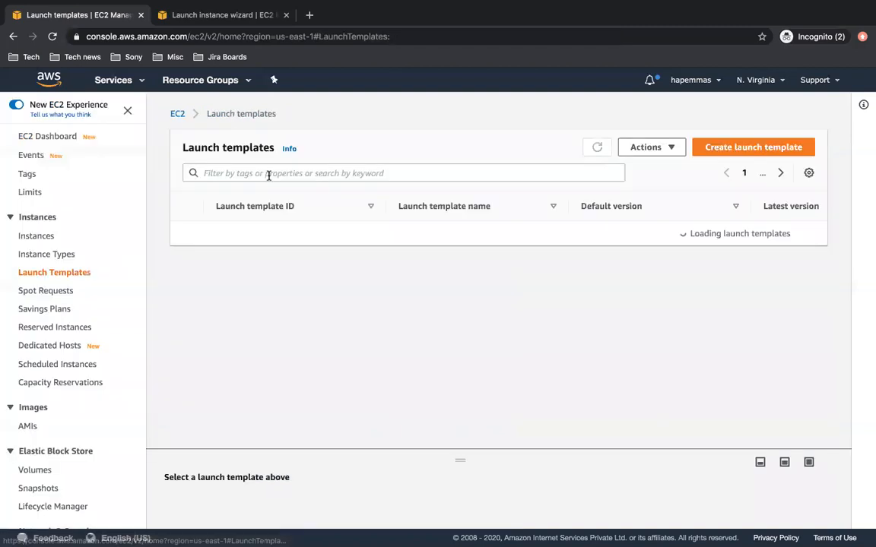
- Set version 1 as the default version of the demo-lt launch template and return to the launch templates list
{"action": "left_click", "coordinate": [244, 235]}
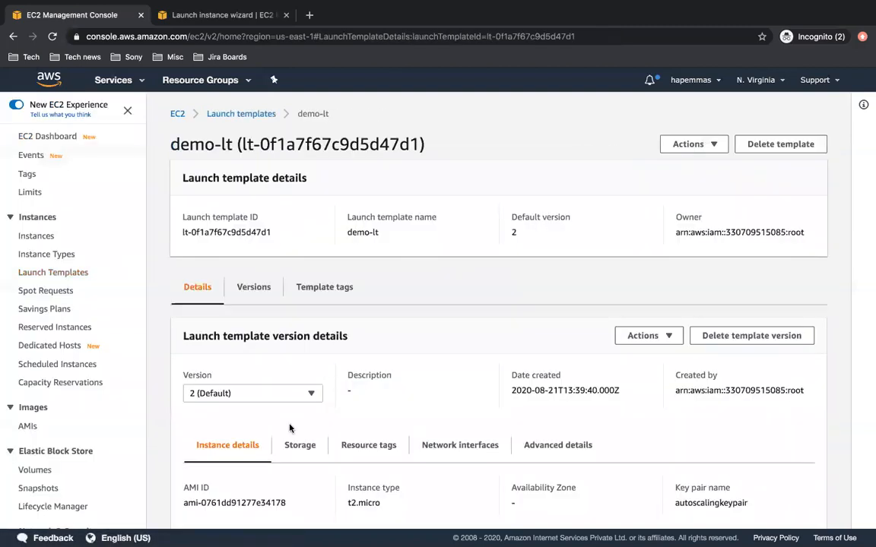
{"action": "left_click", "coordinate": [271, 393]}
{"action": "left_click", "coordinate": [260, 429]}
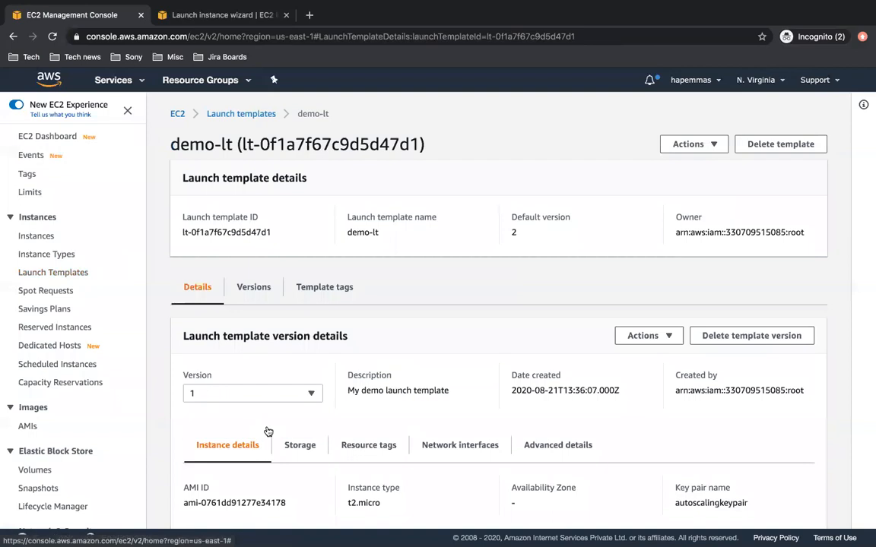
{"action": "left_click", "coordinate": [647, 333]}
{"action": "left_click", "coordinate": [673, 395]}
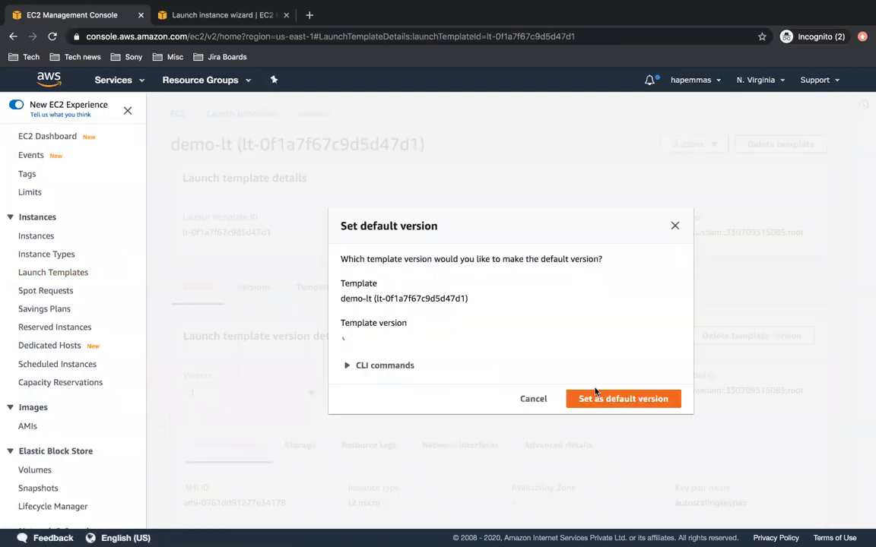
{"action": "left_click", "coordinate": [649, 410]}
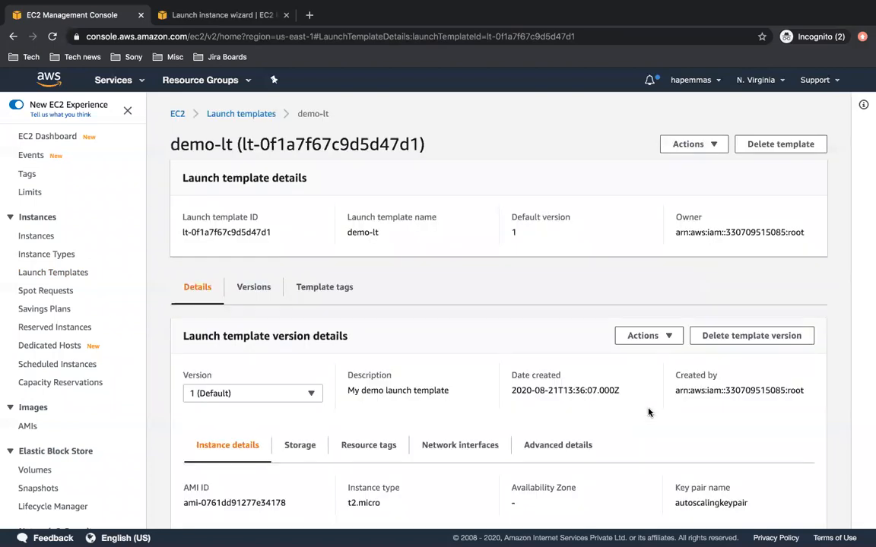
{"action": "left_click", "coordinate": [221, 114]}
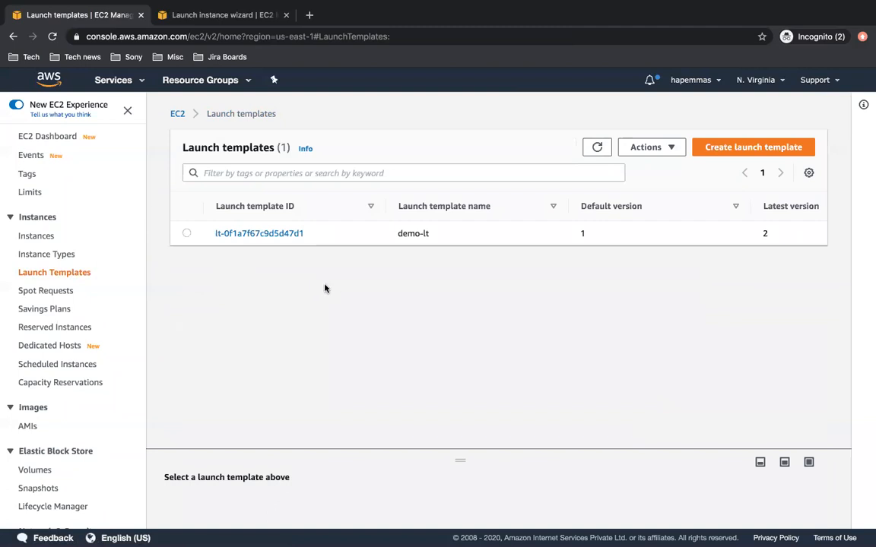
- Check the region's existing Auto Scaling groups and its EC2 instances
{"action": "scroll", "coordinate": [121, 381], "scroll_direction": "down", "scroll_amount": 5}
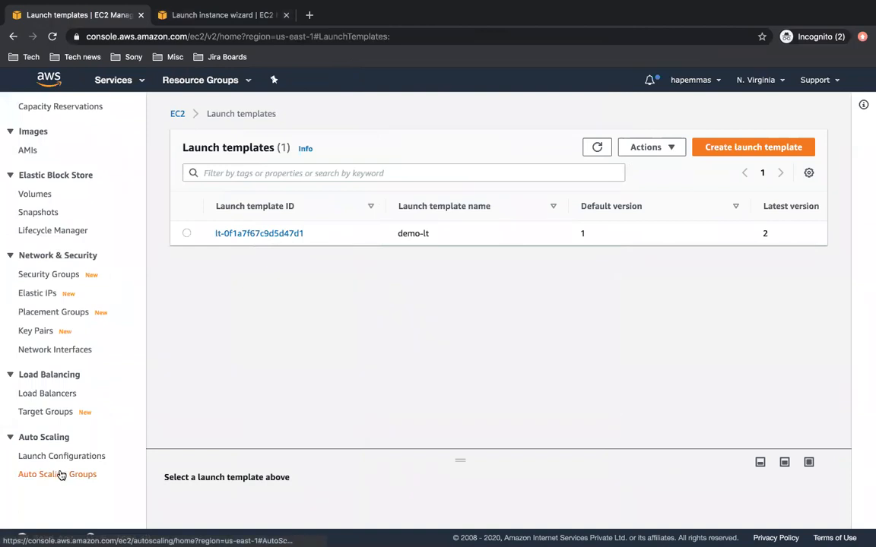
{"action": "left_click", "coordinate": [61, 475]}
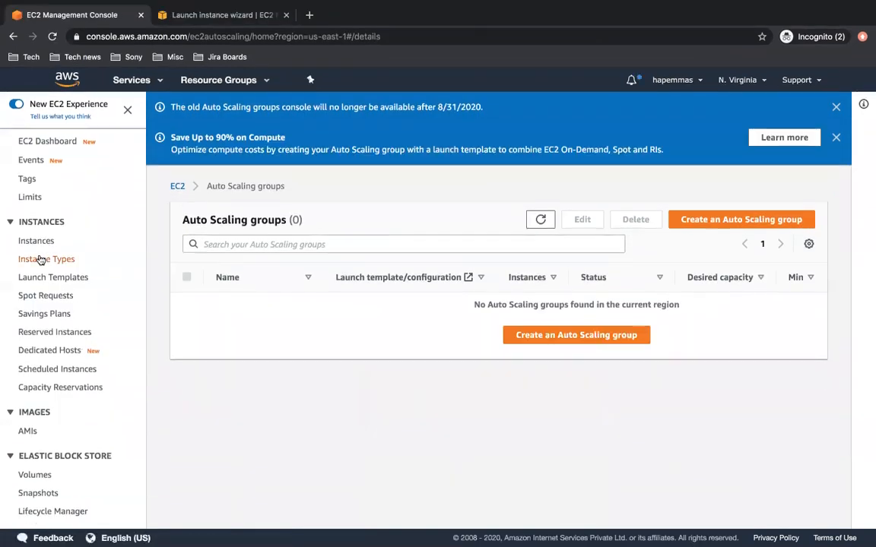
{"action": "left_click", "coordinate": [21, 241]}
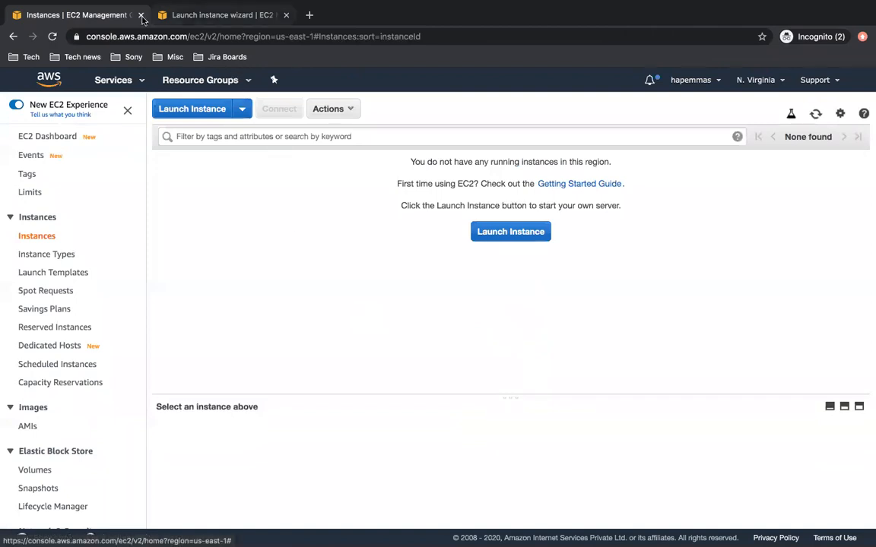
- Replace the launch instance wizard in the second browser tab with the EC2 Instances list
{"action": "left_click", "coordinate": [217, 19]}
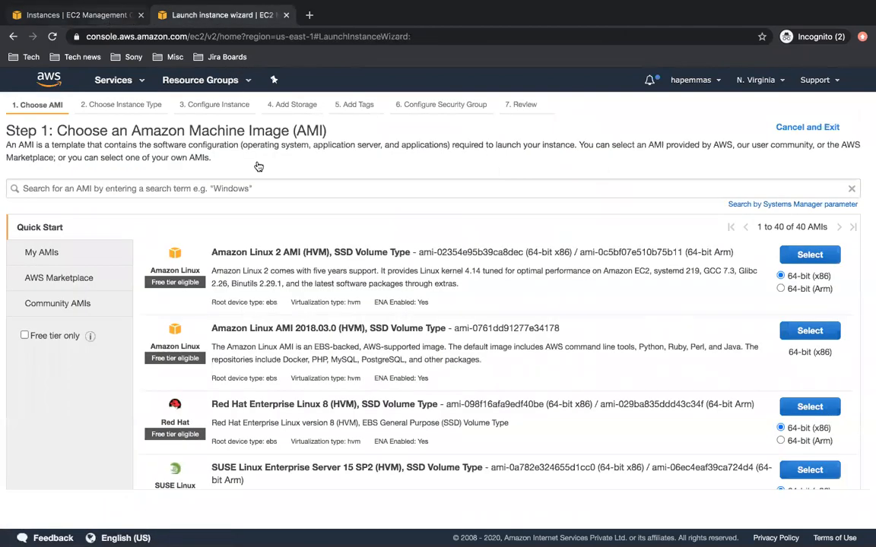
{"action": "left_click", "coordinate": [74, 17]}
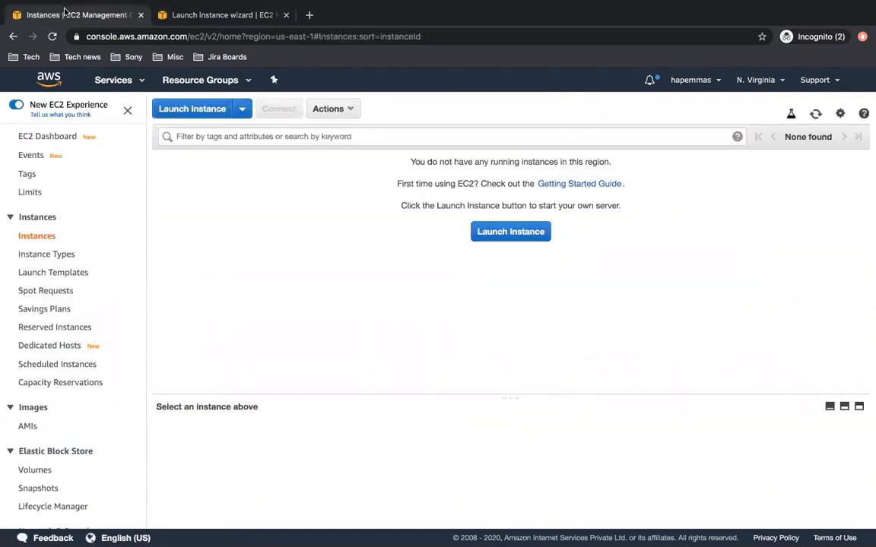
{"action": "left_click", "coordinate": [199, 24]}
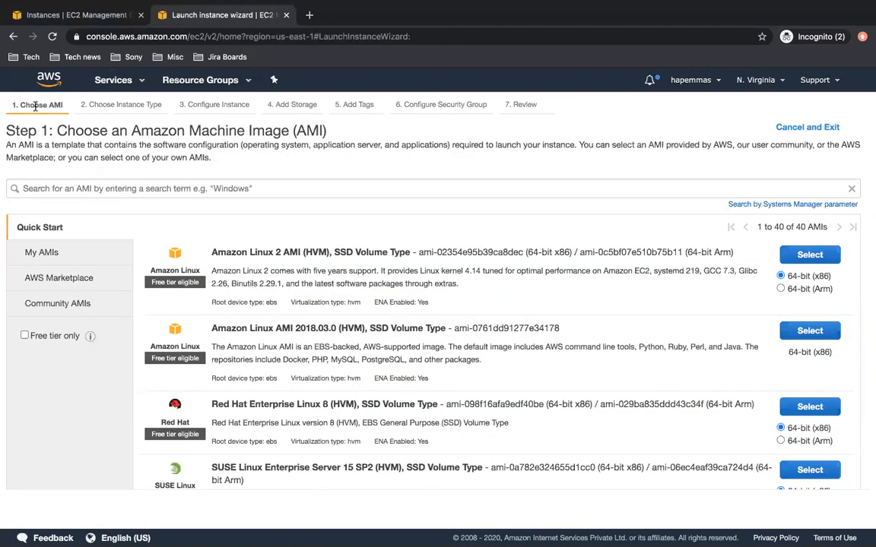
{"action": "left_click", "coordinate": [115, 85]}
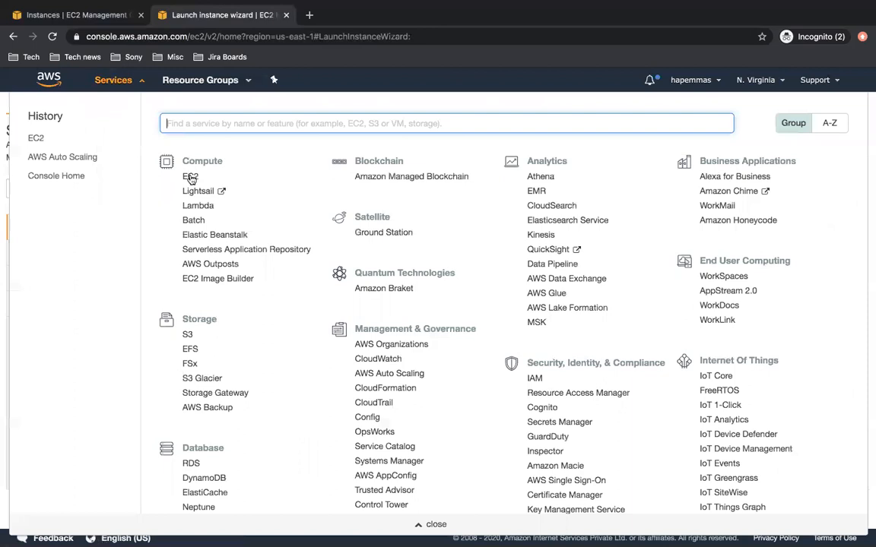
{"action": "left_click", "coordinate": [190, 179]}
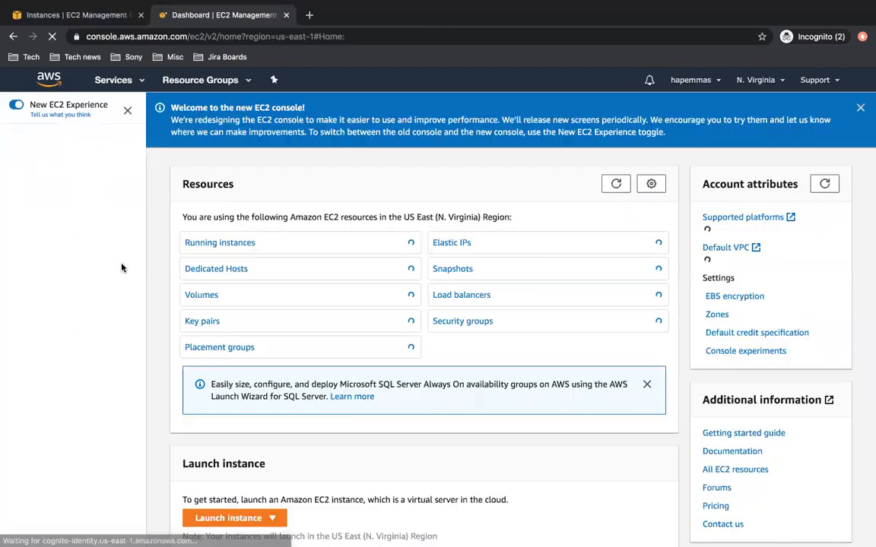
{"action": "left_click", "coordinate": [194, 244]}
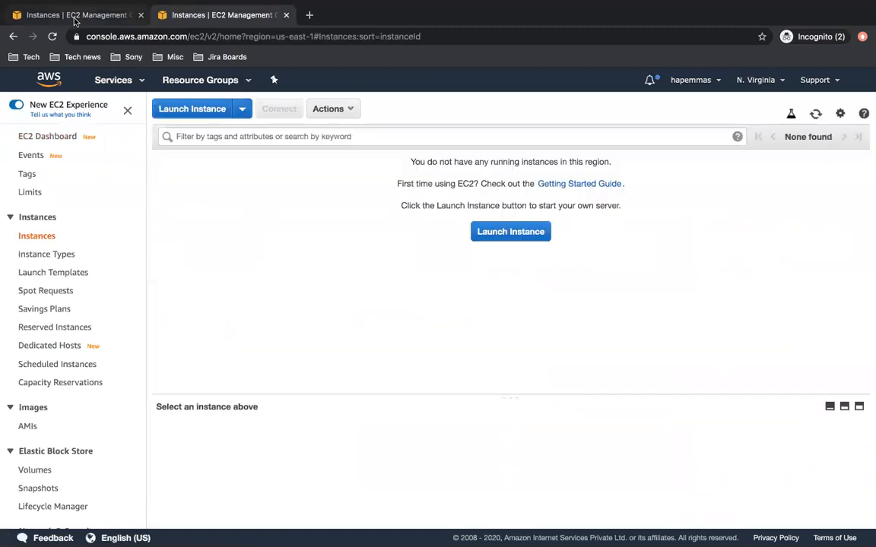
- Start creating an Auto Scaling group in the first browser tab and name it demo-asg
{"action": "left_click", "coordinate": [76, 18]}
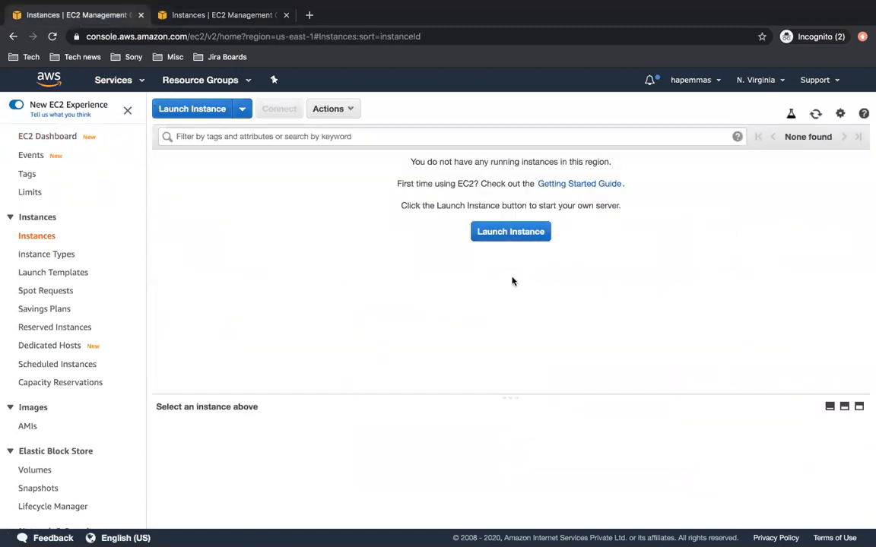
{"action": "scroll", "coordinate": [46, 471], "scroll_direction": "down", "scroll_amount": 4}
{"action": "left_click", "coordinate": [59, 475]}
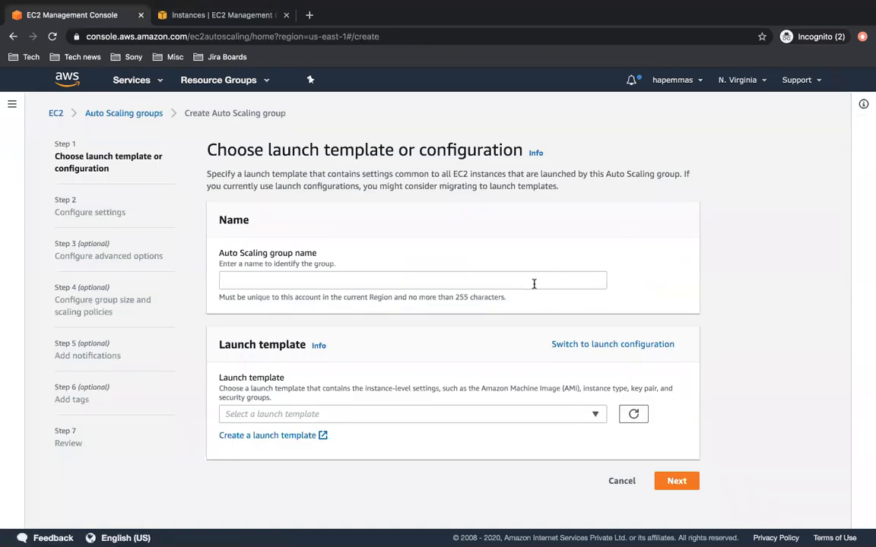
{"action": "left_click", "coordinate": [422, 280]}
{"action": "type", "text": "demo-asg"}
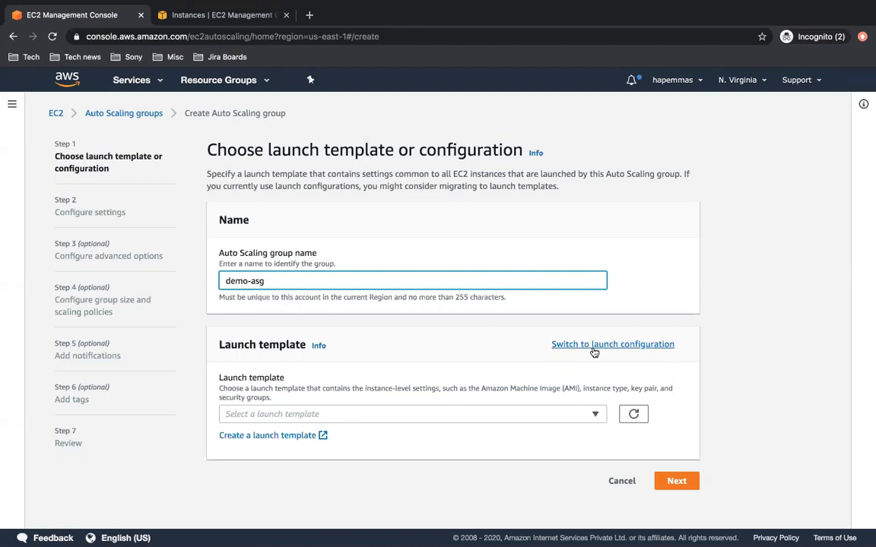
- Choose the demo-lt launch template with its Default (1) version for the group and continue to the Configure settings step
{"action": "left_click", "coordinate": [394, 414]}
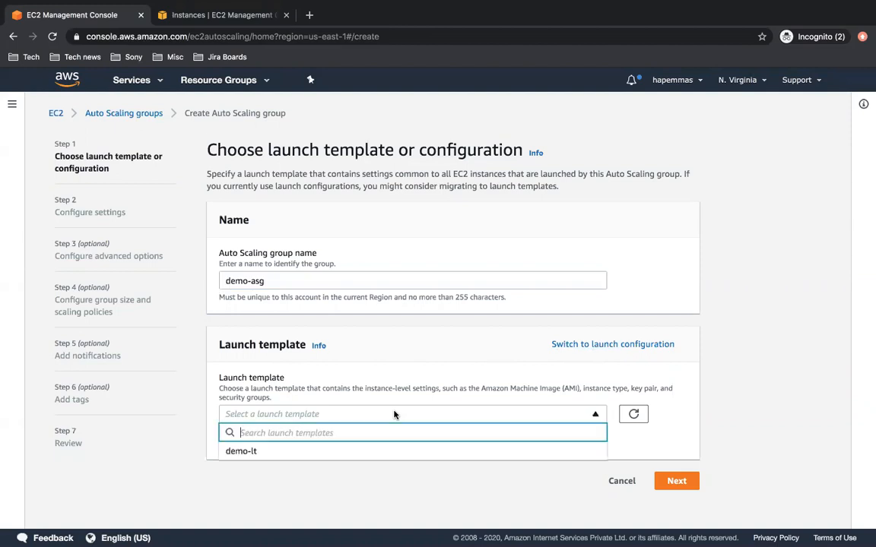
{"action": "left_click", "coordinate": [375, 453]}
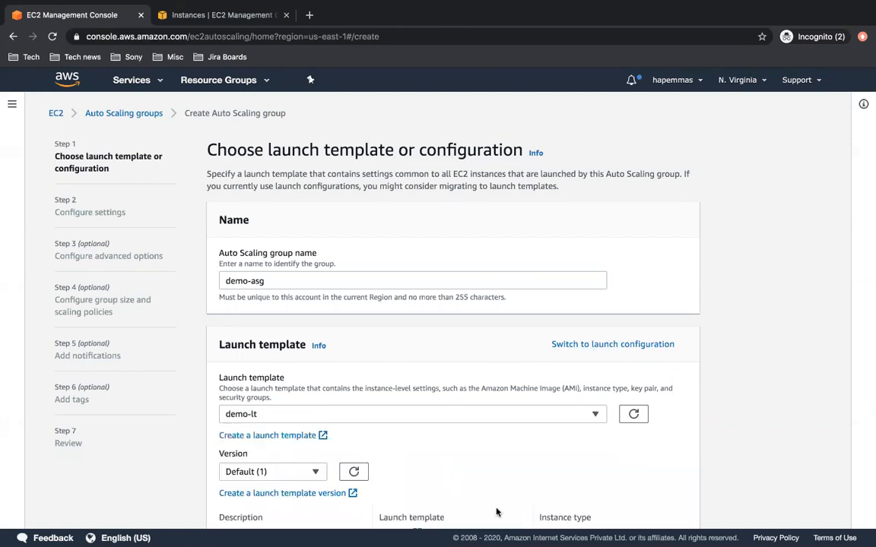
{"action": "scroll", "coordinate": [494, 484], "scroll_direction": "down", "scroll_amount": 3}
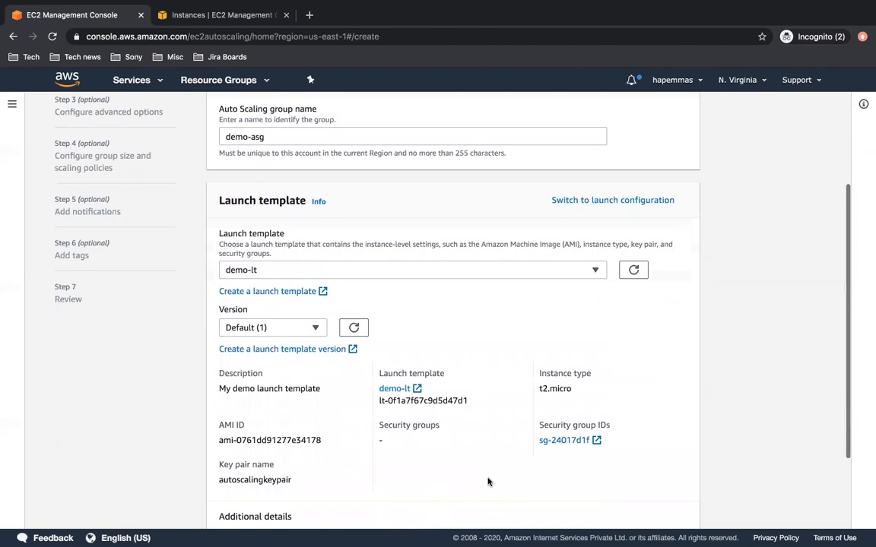
{"action": "left_click", "coordinate": [314, 328]}
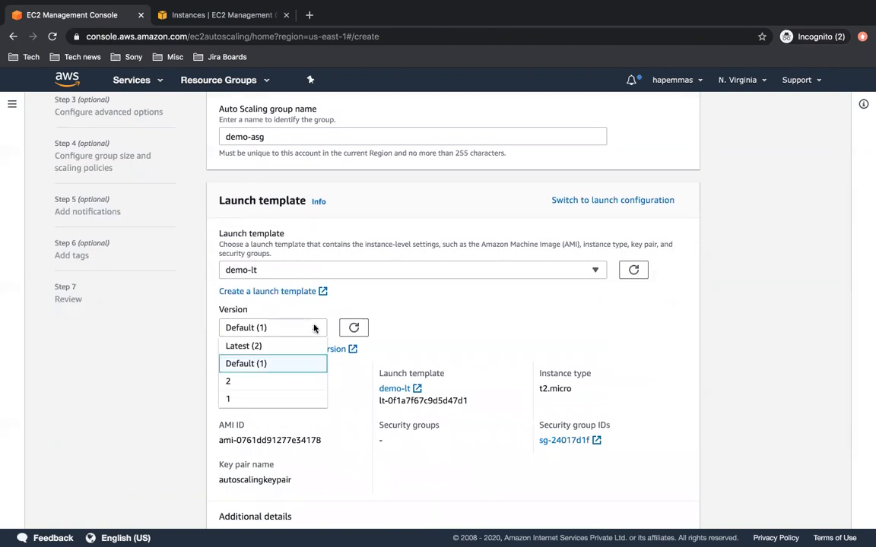
{"action": "left_click", "coordinate": [485, 334]}
{"action": "scroll", "coordinate": [485, 334], "scroll_direction": "down", "scroll_amount": 3}
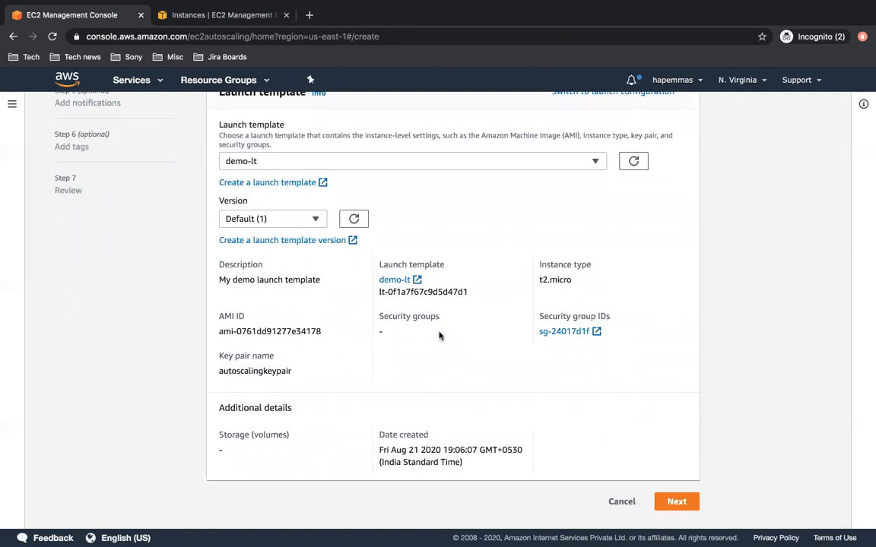
{"action": "left_click", "coordinate": [675, 503]}
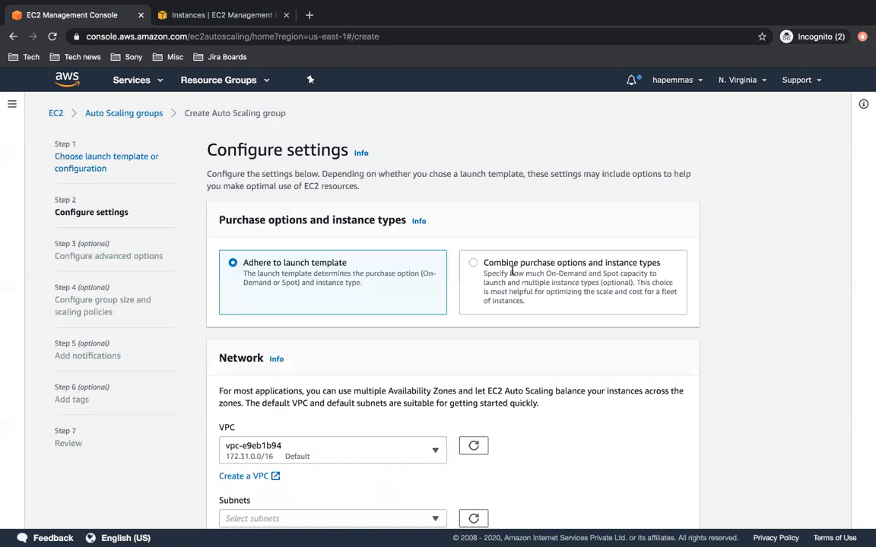
- Keep the default VPC, add its us-east-1a, us-east-1b and us-east-1c subnets to the group, and continue to the advanced options
{"action": "scroll", "coordinate": [565, 359], "scroll_direction": "down", "scroll_amount": 2}
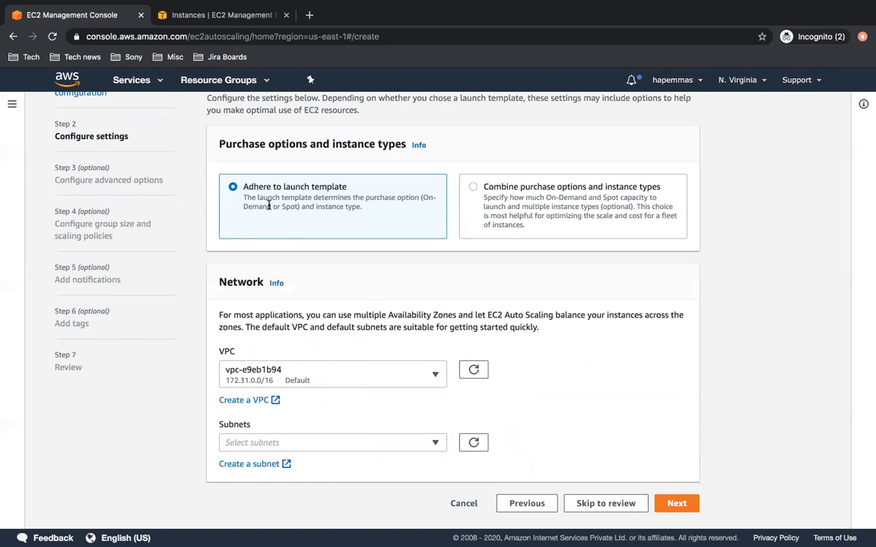
{"action": "scroll", "coordinate": [372, 410], "scroll_direction": "down", "scroll_amount": 1}
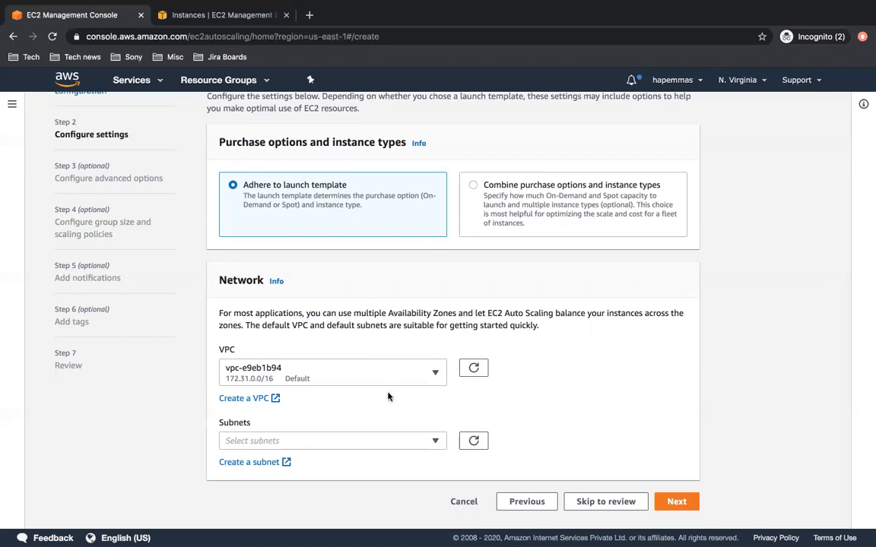
{"action": "left_click", "coordinate": [417, 446]}
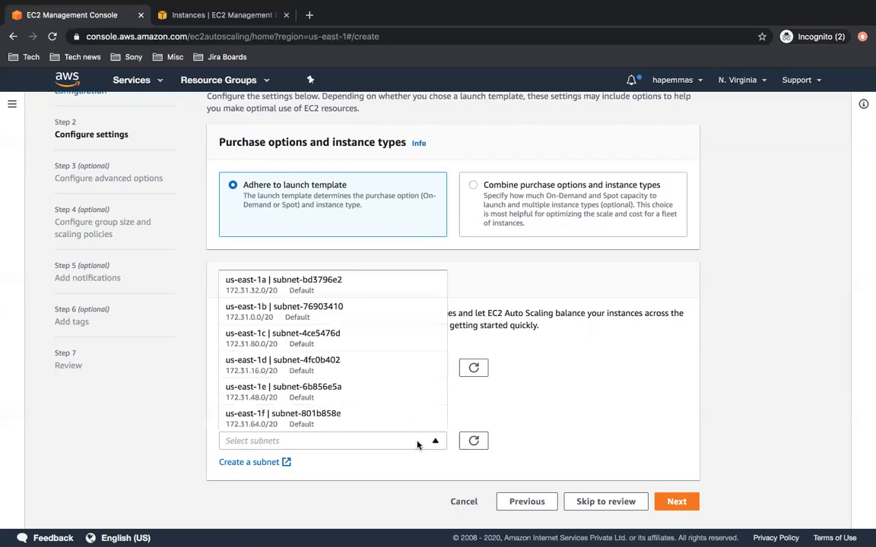
{"action": "left_click", "coordinate": [369, 289]}
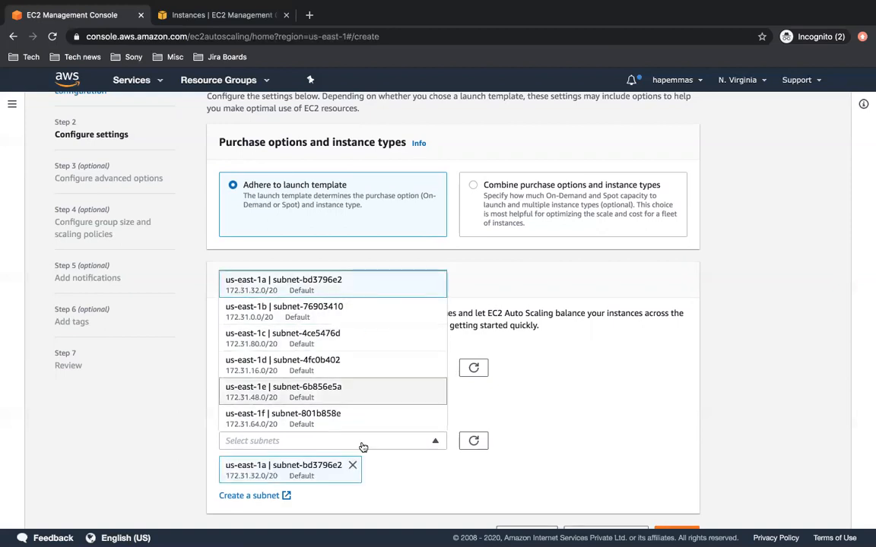
{"action": "left_click", "coordinate": [365, 321]}
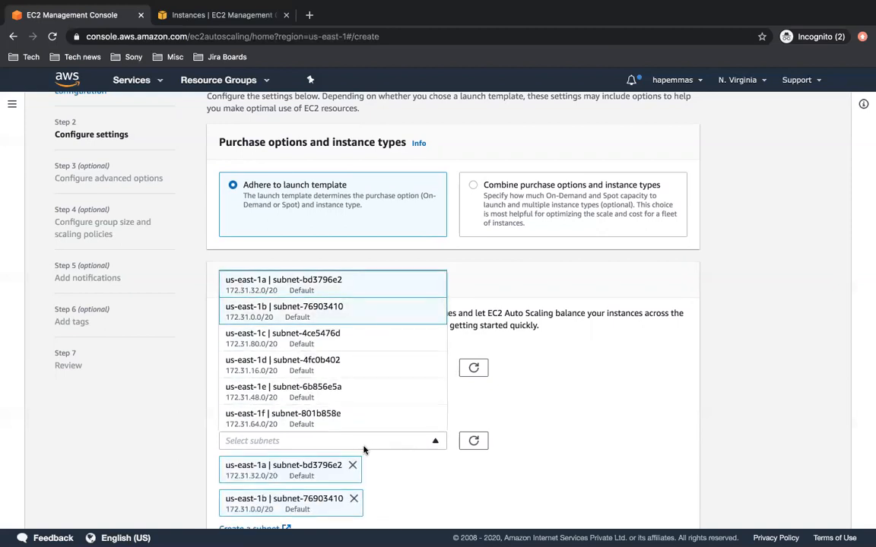
{"action": "left_click", "coordinate": [338, 344]}
{"action": "left_click", "coordinate": [541, 454]}
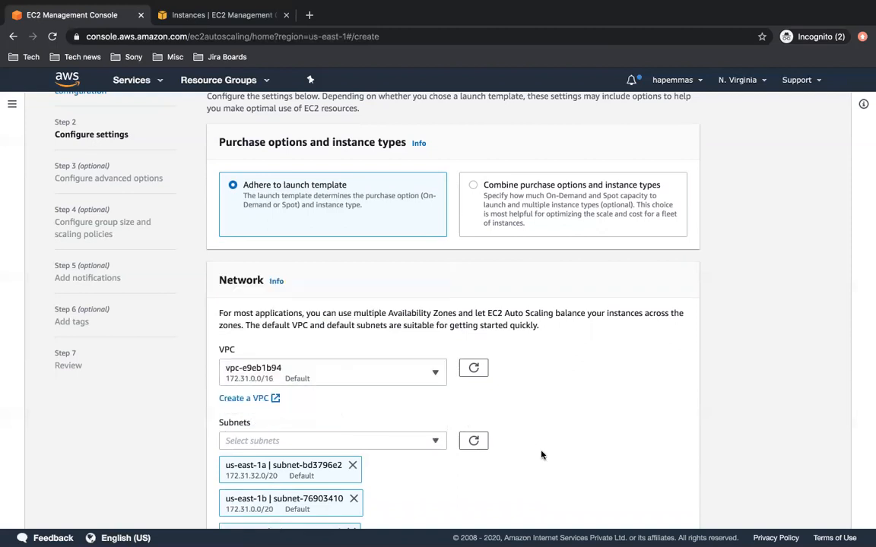
{"action": "scroll", "coordinate": [541, 455], "scroll_direction": "down", "scroll_amount": 2}
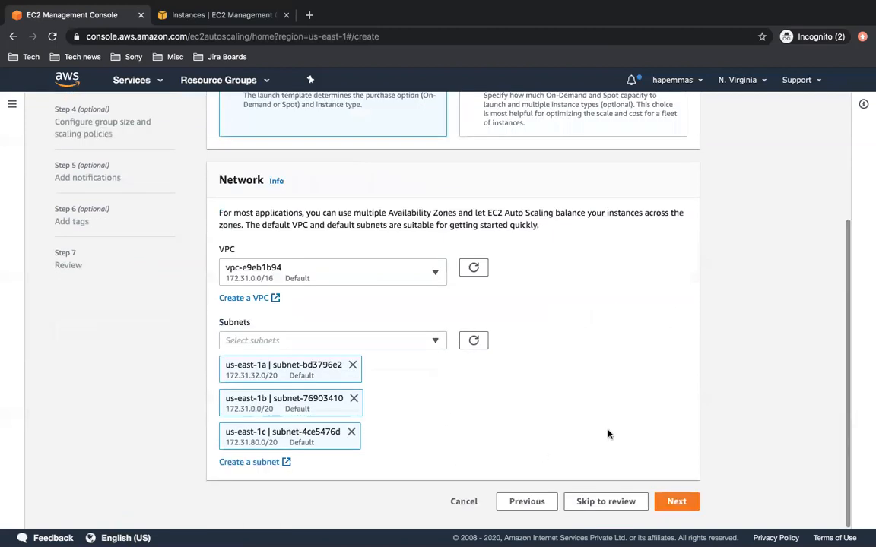
{"action": "left_click", "coordinate": [682, 506]}
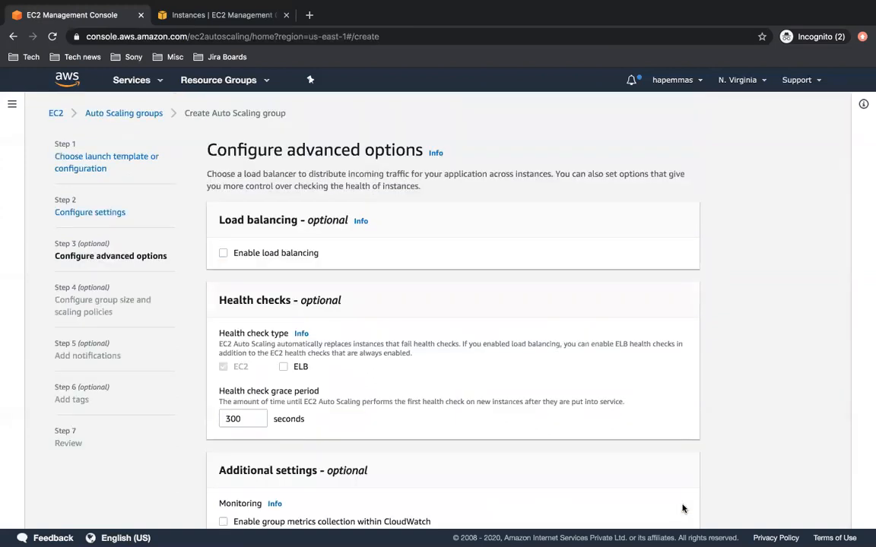
- Set the health check grace period to 10 seconds and continue to the group size and scaling policies step
{"action": "scroll", "coordinate": [331, 277], "scroll_direction": "down", "scroll_amount": 1}
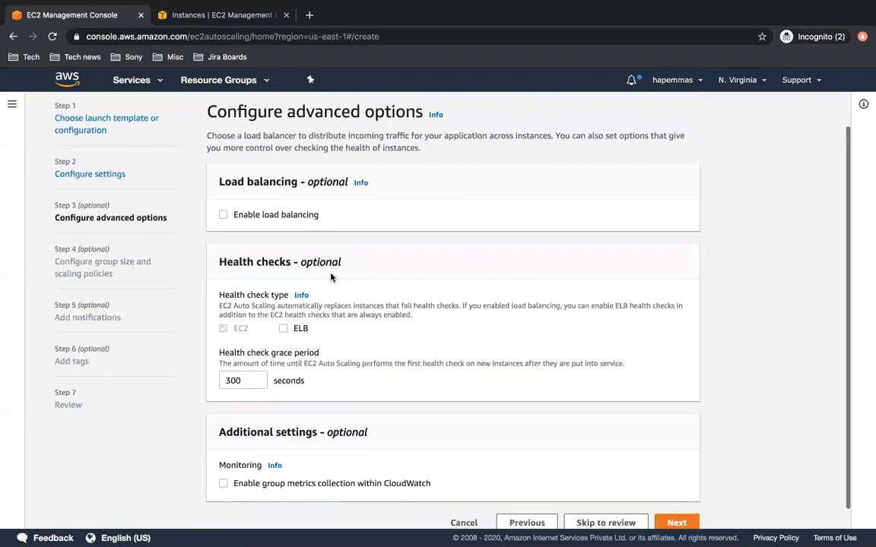
{"action": "scroll", "coordinate": [331, 277], "scroll_direction": "down", "scroll_amount": 1}
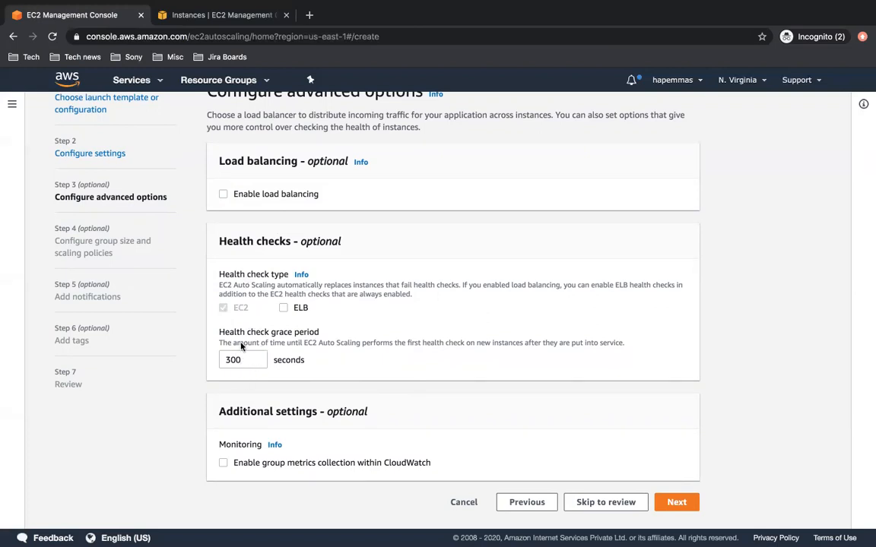
{"action": "left_click_drag", "start_coordinate": [244, 360], "coordinate": [220, 359]}
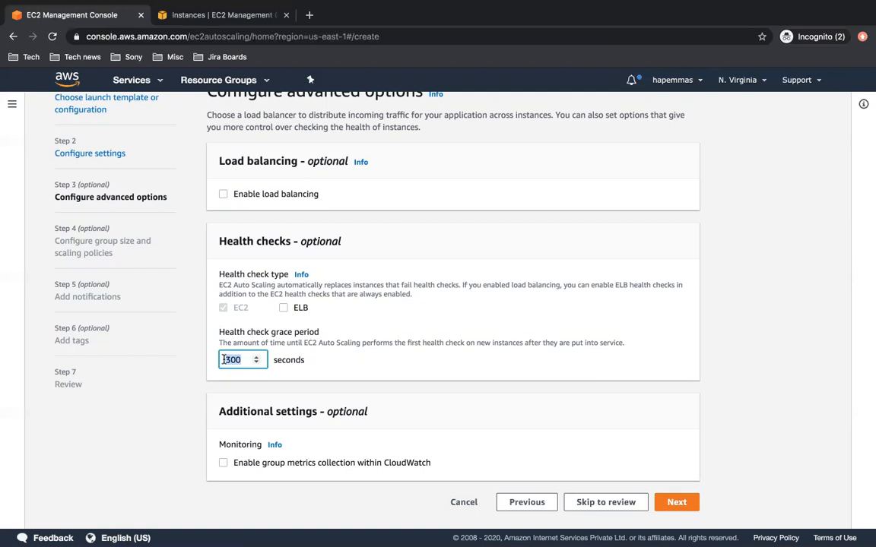
{"action": "type", "text": "10"}
{"action": "key", "text": "BackSpace"}
{"action": "key", "text": "BackSpace"}
{"action": "type", "text": "10"}
{"action": "left_click", "coordinate": [410, 444]}
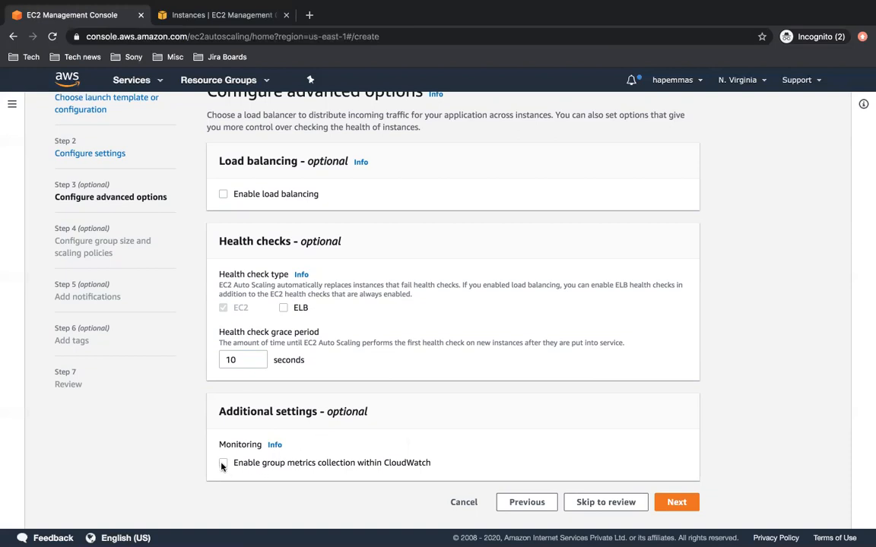
{"action": "left_click", "coordinate": [674, 503]}
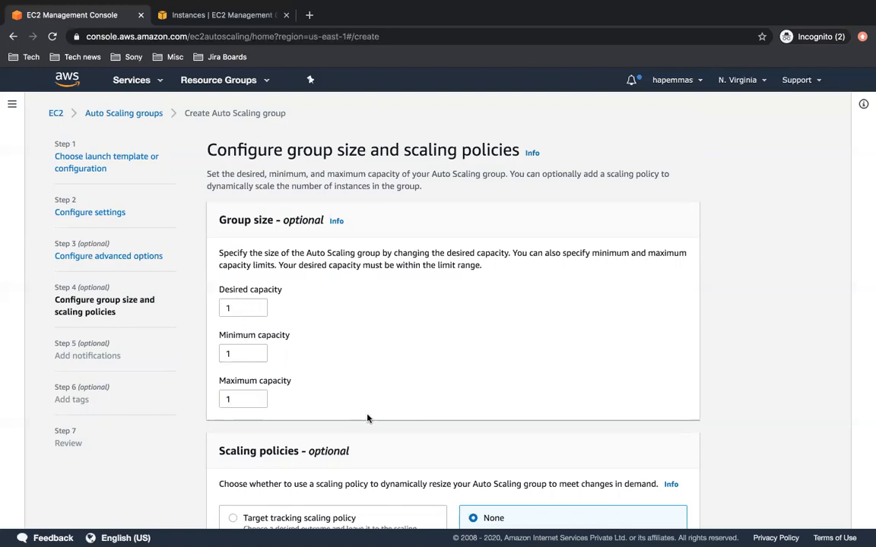
{"action": "scroll", "coordinate": [367, 419], "scroll_direction": "down", "scroll_amount": 3}
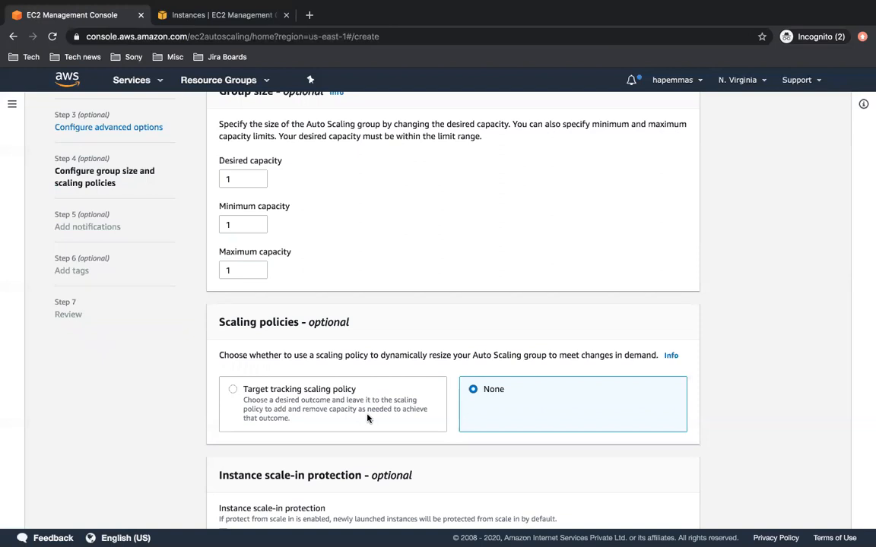
{"action": "scroll", "coordinate": [368, 417], "scroll_direction": "down", "scroll_amount": 2}
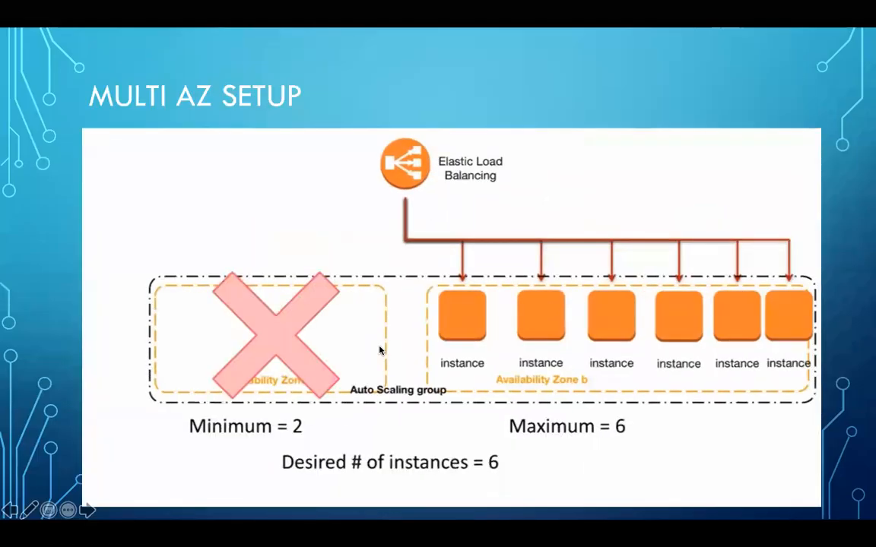
{"action": "key", "text": "Left"}
{"action": "key", "text": "Left"}
{"action": "key", "text": "Left"}
{"action": "key", "text": "Left"}
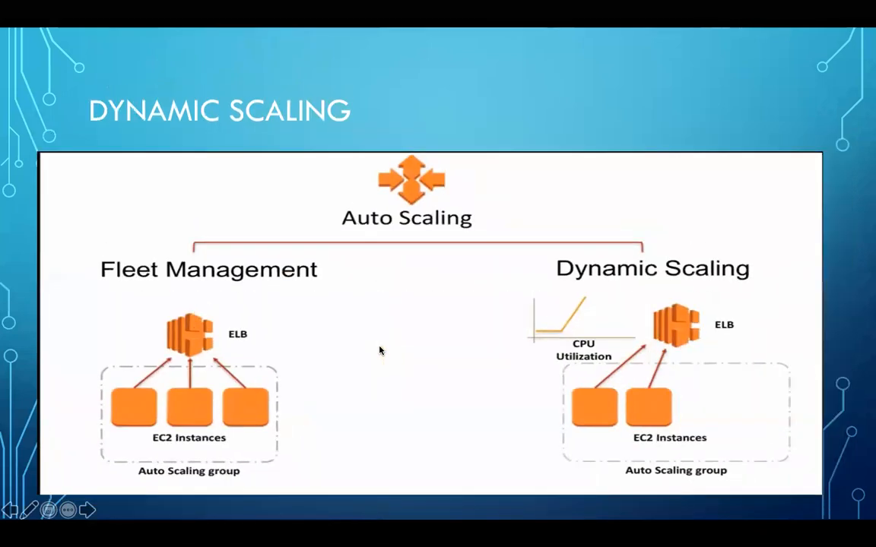
{"action": "key", "text": "Right"}
{"action": "key", "text": "Left"}
{"action": "key", "text": "Right"}
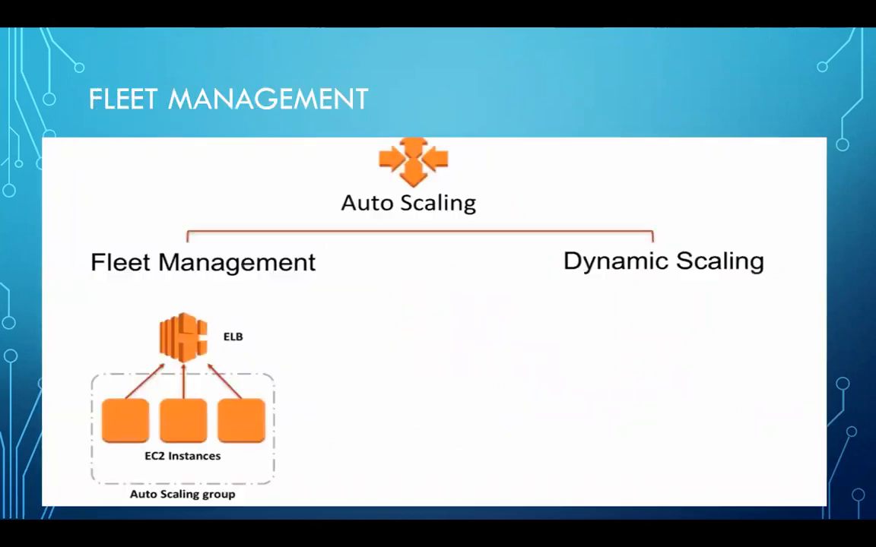
{"action": "key", "text": "Right"}
{"action": "key", "text": "Left"}
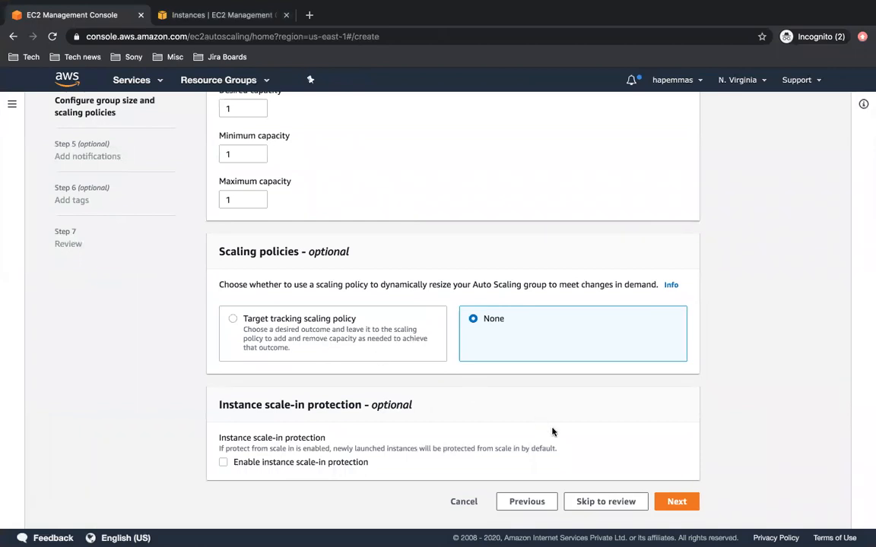
- Accept the default group size, scaling policy and notification settings, add a Name tag with value ec2-asg, and continue to the review
{"action": "left_click", "coordinate": [677, 504]}
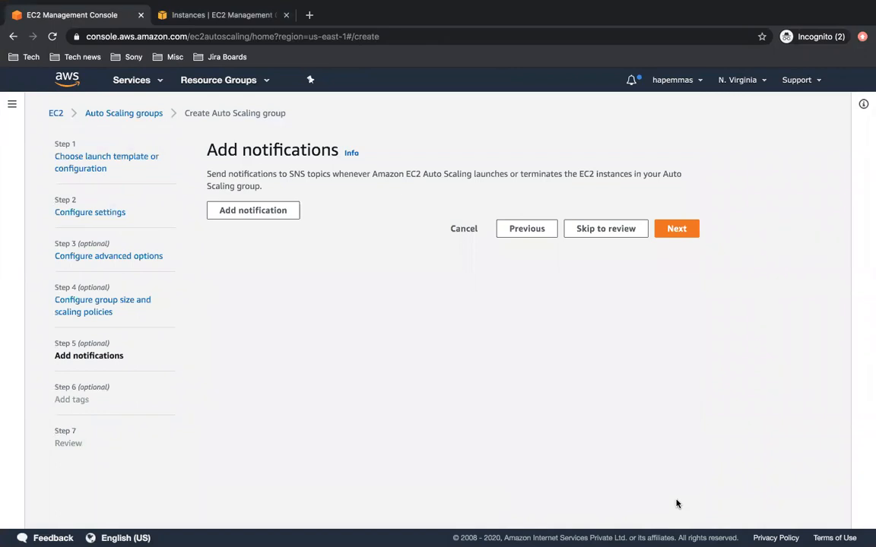
{"action": "left_click", "coordinate": [676, 230]}
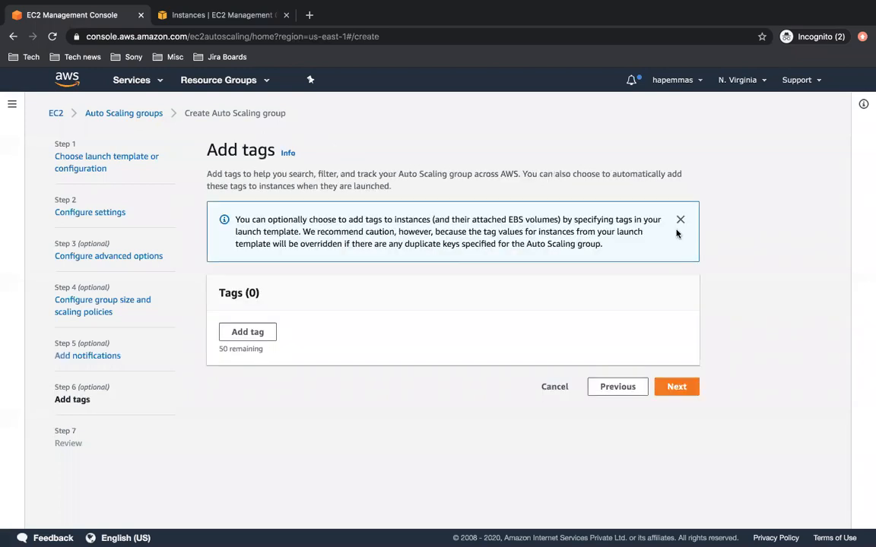
{"action": "left_click", "coordinate": [232, 336]}
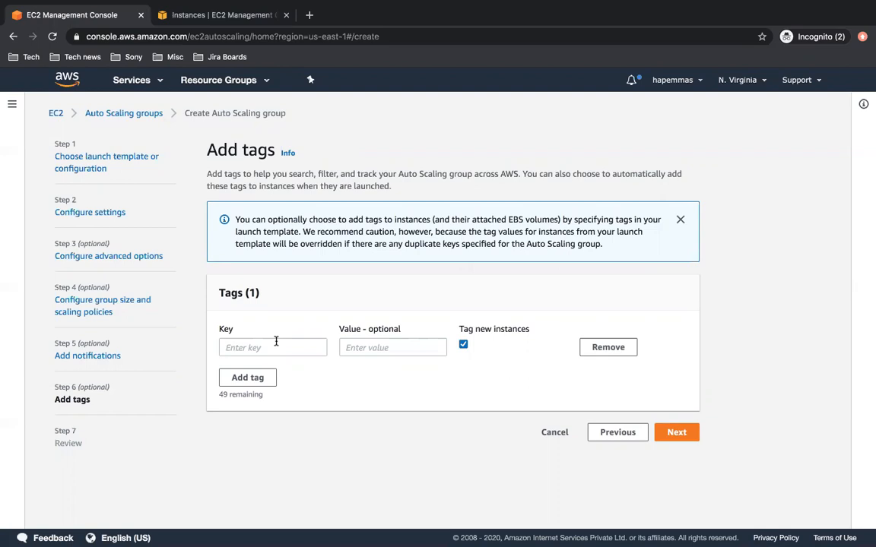
{"action": "left_click", "coordinate": [276, 346]}
{"action": "type", "text": "Name"}
{"action": "key", "text": "Tab"}
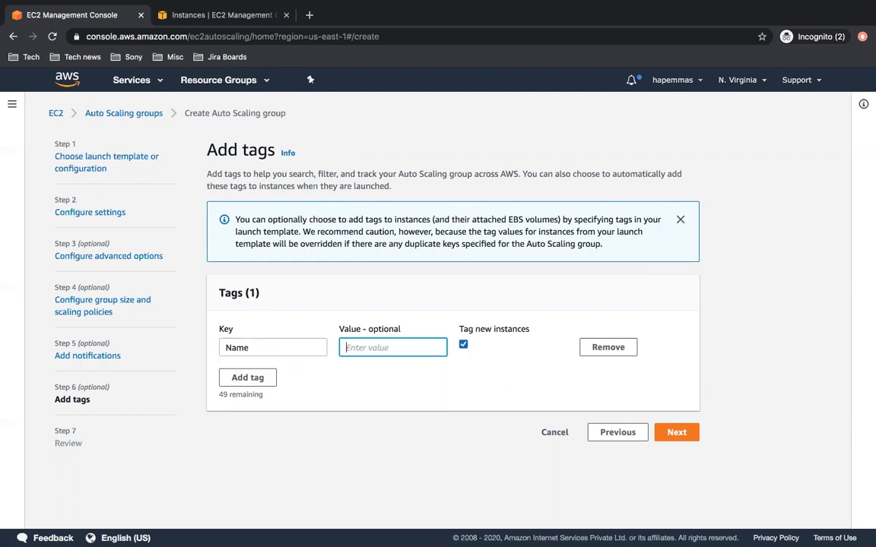
{"action": "type", "text": "asg"}
{"action": "key", "text": "Left"}
{"action": "key", "text": "Left"}
{"action": "key", "text": "Left"}
{"action": "type", "text": "ec2-"}
{"action": "left_click", "coordinate": [672, 432]}
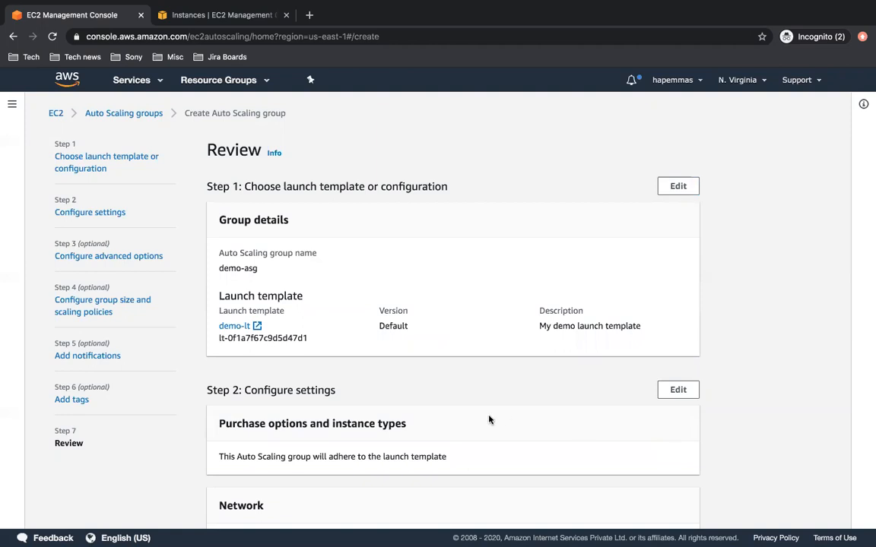
- Review the configured settings and create the Auto Scaling group demo-asg
{"action": "scroll", "coordinate": [489, 420], "scroll_direction": "down", "scroll_amount": 2}
{"action": "scroll", "coordinate": [488, 419], "scroll_direction": "down", "scroll_amount": 6}
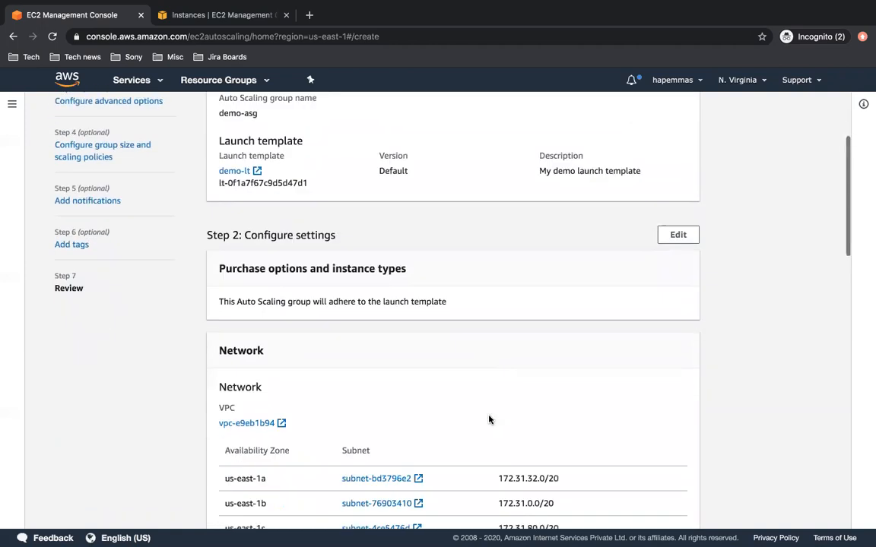
{"action": "scroll", "coordinate": [489, 420], "scroll_direction": "down", "scroll_amount": 7}
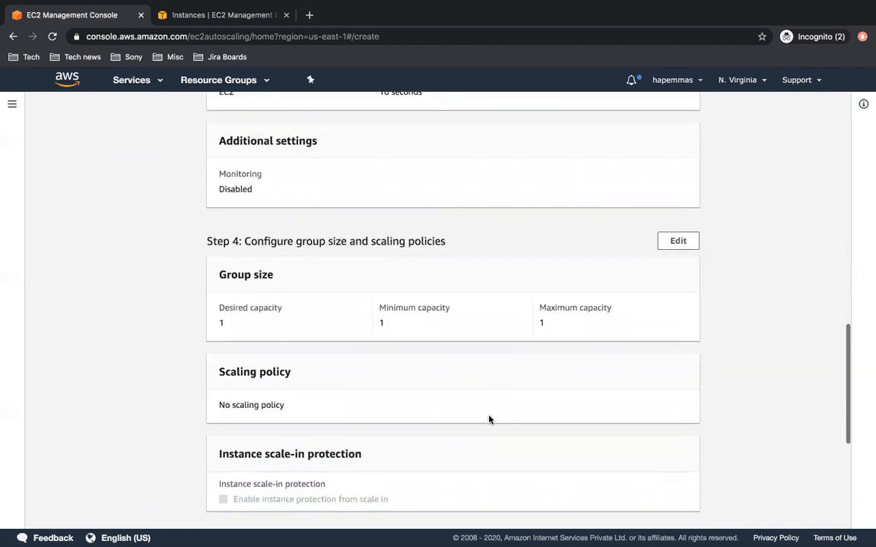
{"action": "scroll", "coordinate": [489, 420], "scroll_direction": "down", "scroll_amount": 1}
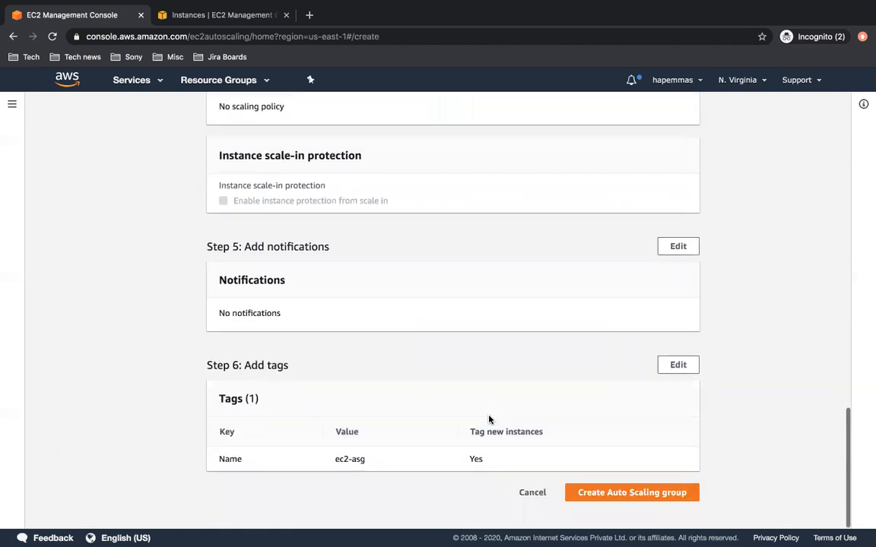
{"action": "left_click", "coordinate": [616, 493]}
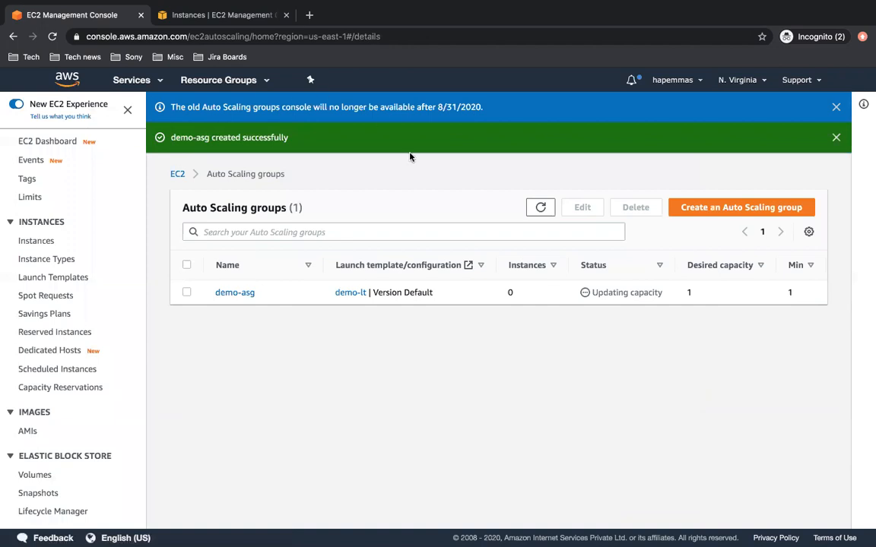
- Open demo-asg and examine its group details and activity history
{"action": "left_click", "coordinate": [243, 293]}
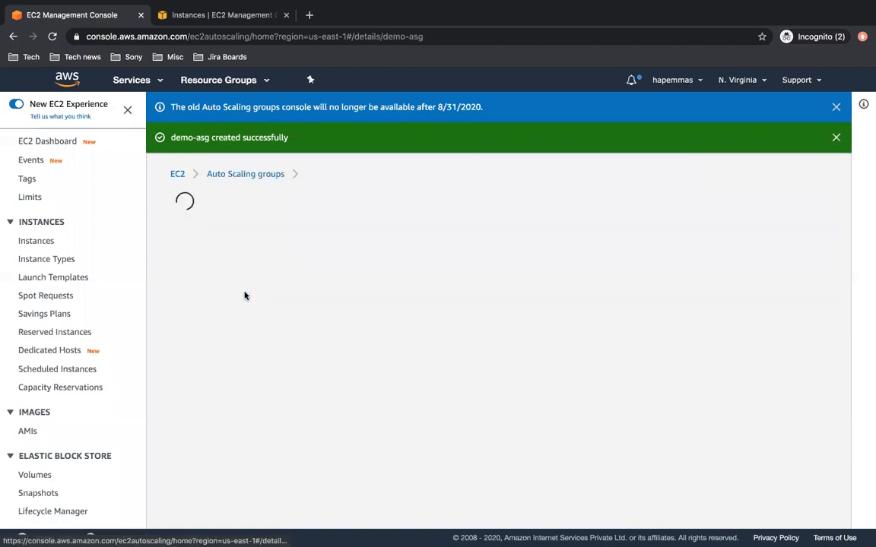
{"action": "scroll", "coordinate": [338, 348], "scroll_direction": "down", "scroll_amount": 3}
{"action": "scroll", "coordinate": [338, 348], "scroll_direction": "down", "scroll_amount": 10}
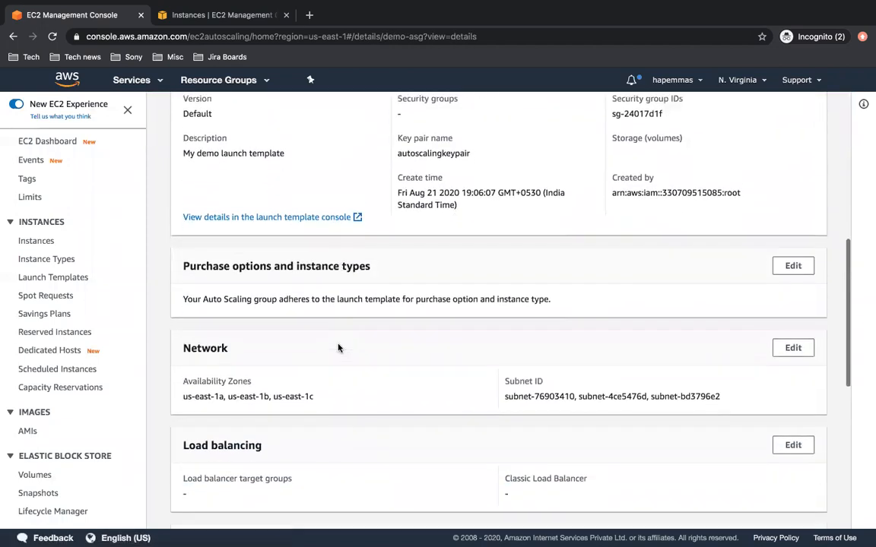
{"action": "scroll", "coordinate": [338, 348], "scroll_direction": "up", "scroll_amount": 15}
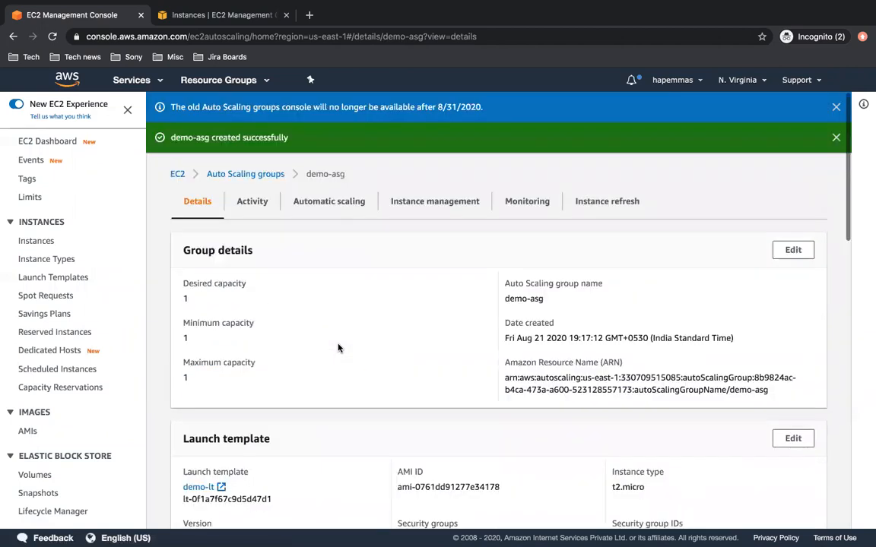
{"action": "left_click", "coordinate": [251, 205]}
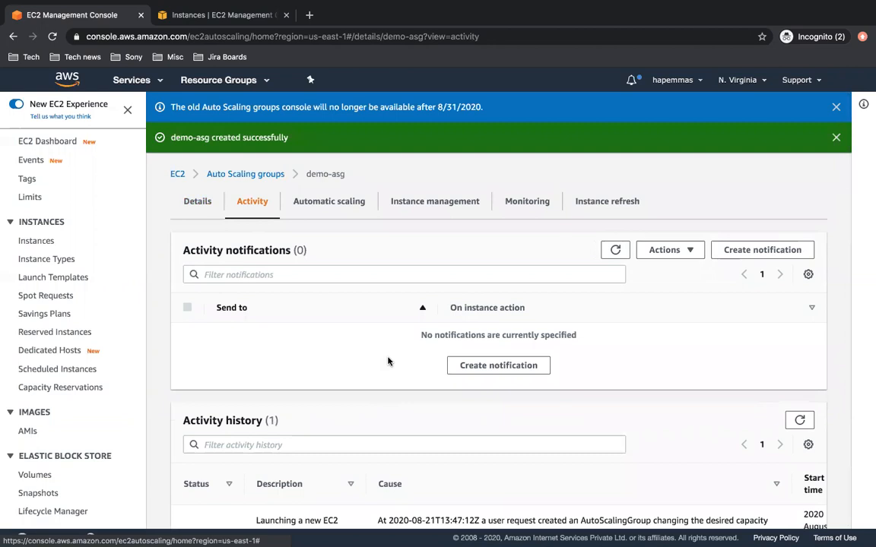
{"action": "scroll", "coordinate": [387, 361], "scroll_direction": "down", "scroll_amount": 1}
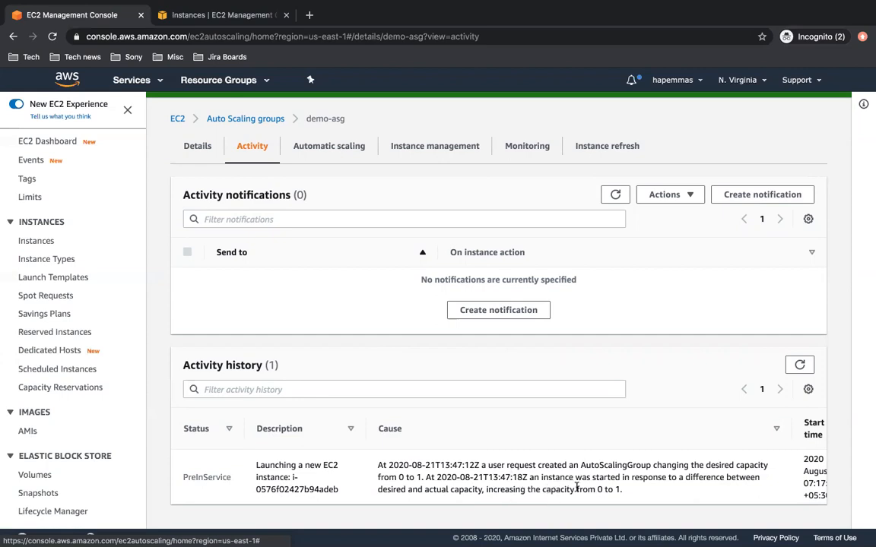
- Refresh the EC2 Instances list in the second browser tab to check for the group's instance, and return to demo-asg's activity view
{"action": "left_click", "coordinate": [210, 13]}
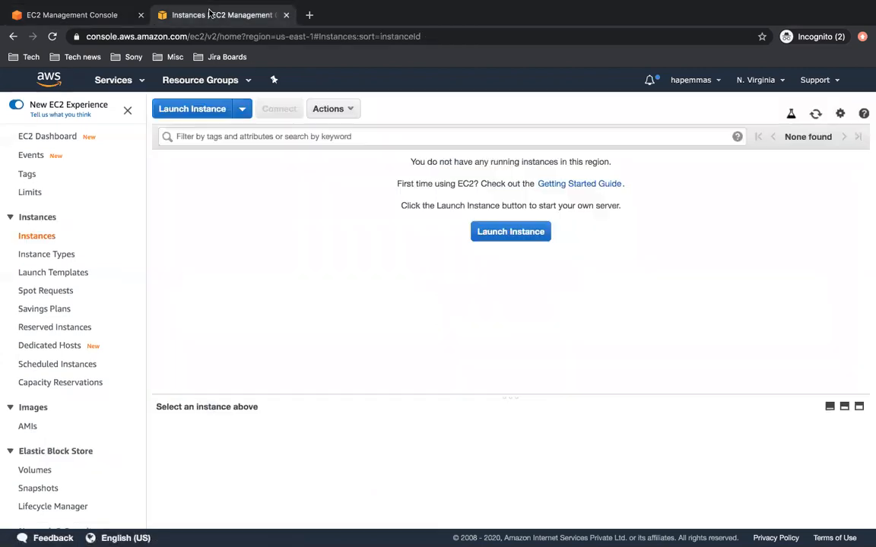
{"action": "left_click", "coordinate": [815, 114]}
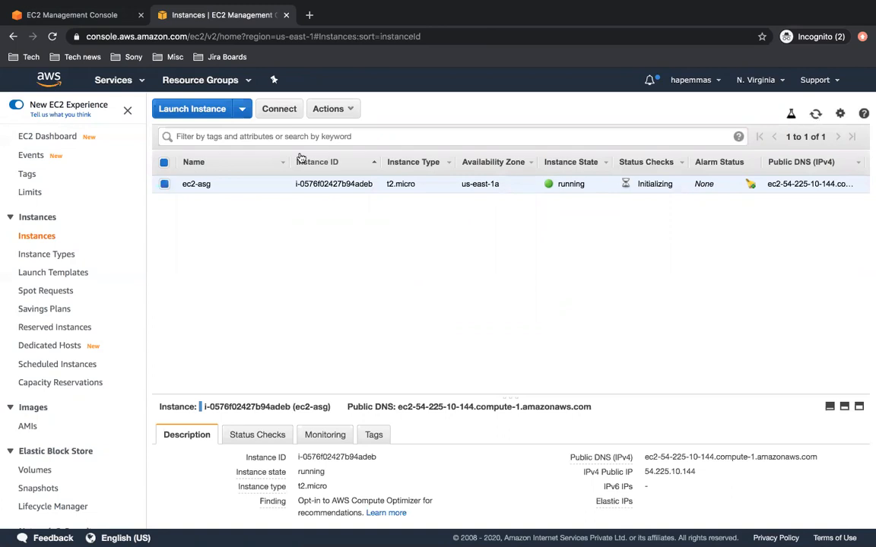
{"action": "left_click", "coordinate": [90, 18]}
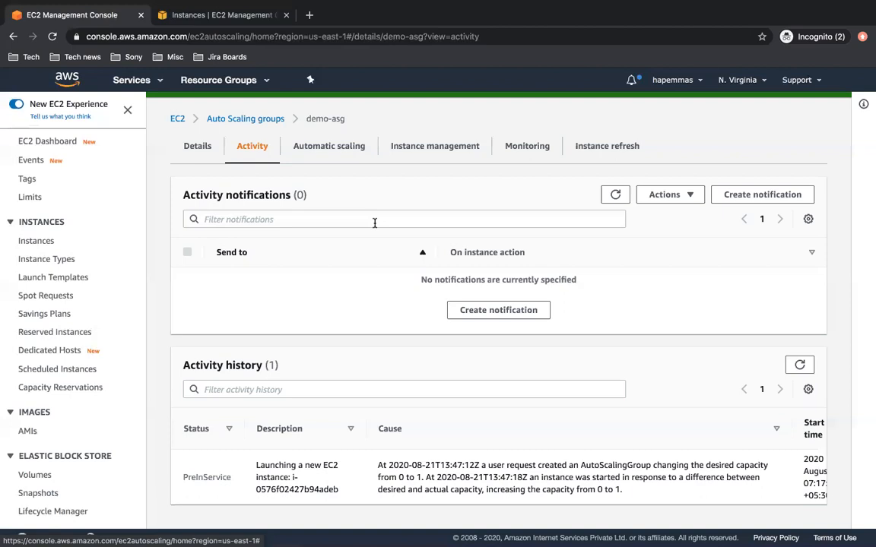
- Look through demo-asg's managed instances and its automatic scaling policies and scheduled actions
{"action": "left_click", "coordinate": [410, 149]}
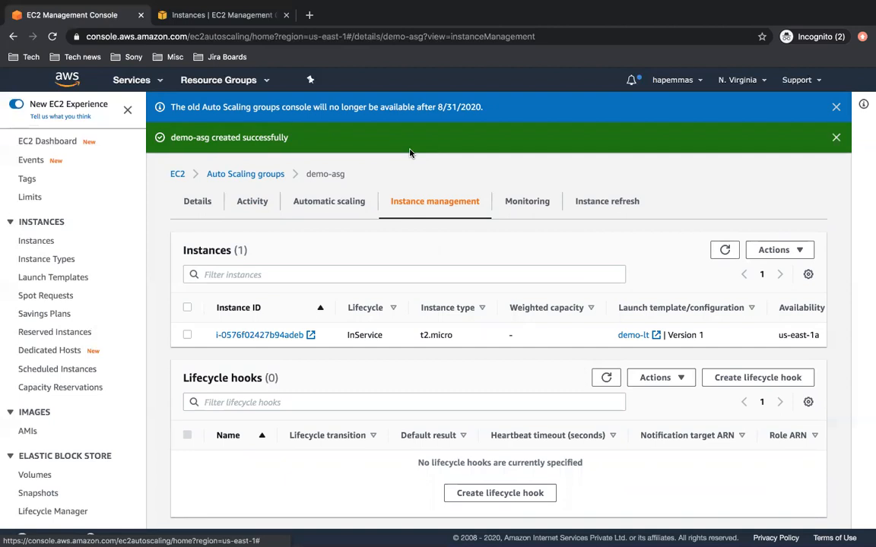
{"action": "left_click", "coordinate": [250, 206]}
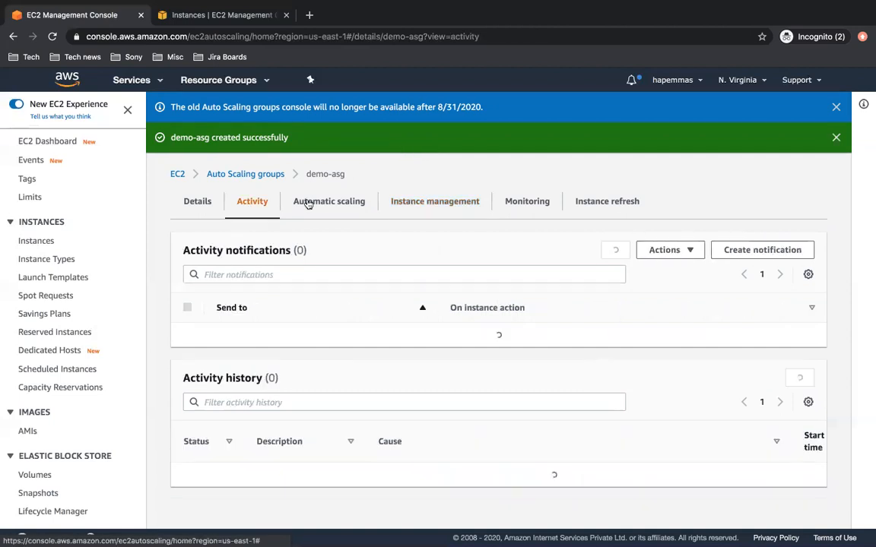
{"action": "left_click", "coordinate": [319, 202]}
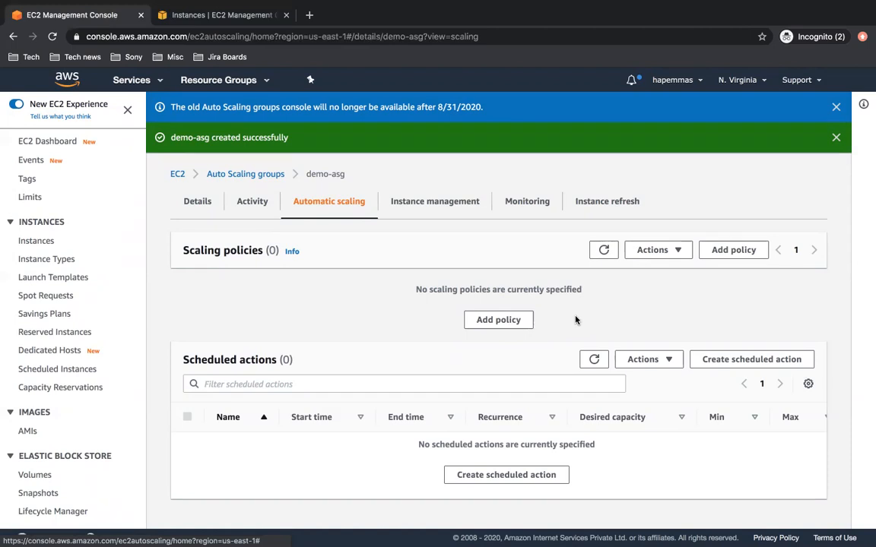
- Examine the status and description of the instance launch entry in demo-asg's activity history
{"action": "left_click", "coordinate": [252, 201]}
{"action": "scroll", "coordinate": [404, 417], "scroll_direction": "down", "scroll_amount": 1}
{"action": "scroll", "coordinate": [405, 418], "scroll_direction": "down", "scroll_amount": 2}
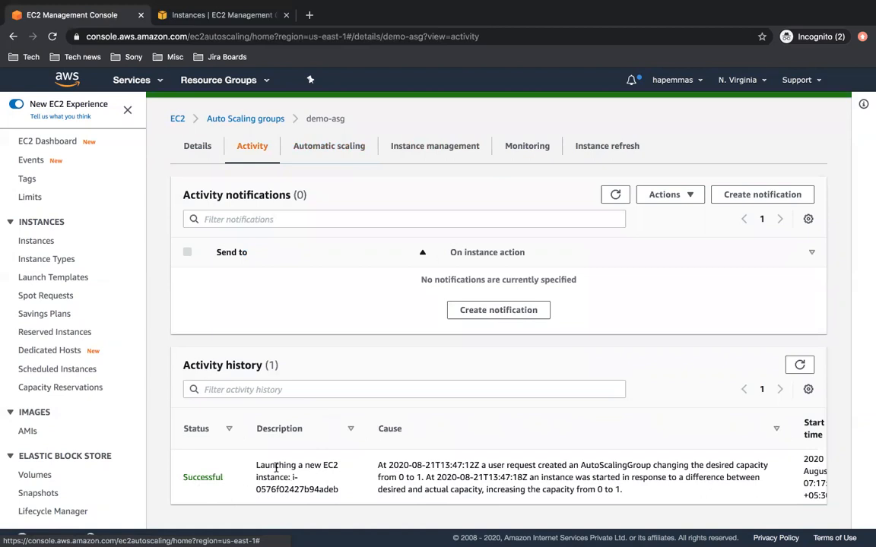
{"action": "left_click_drag", "start_coordinate": [258, 465], "coordinate": [342, 505]}
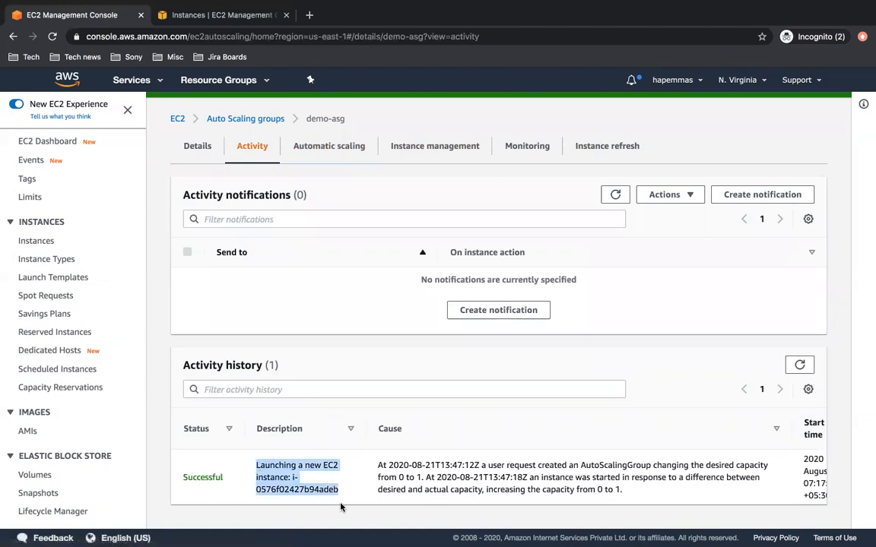
{"action": "left_click", "coordinate": [204, 480]}
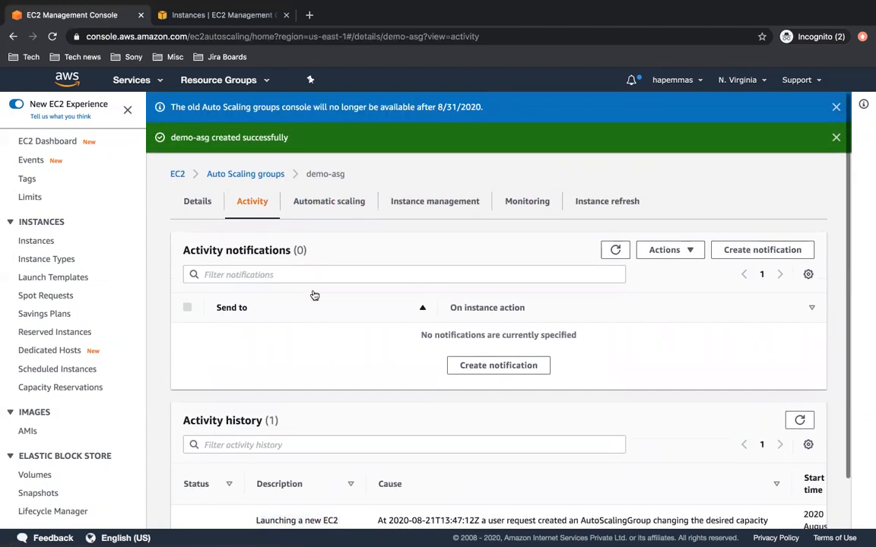
- Review demo-asg's full group details, including network and health checks, and look at its managed instance
{"action": "left_click", "coordinate": [204, 202]}
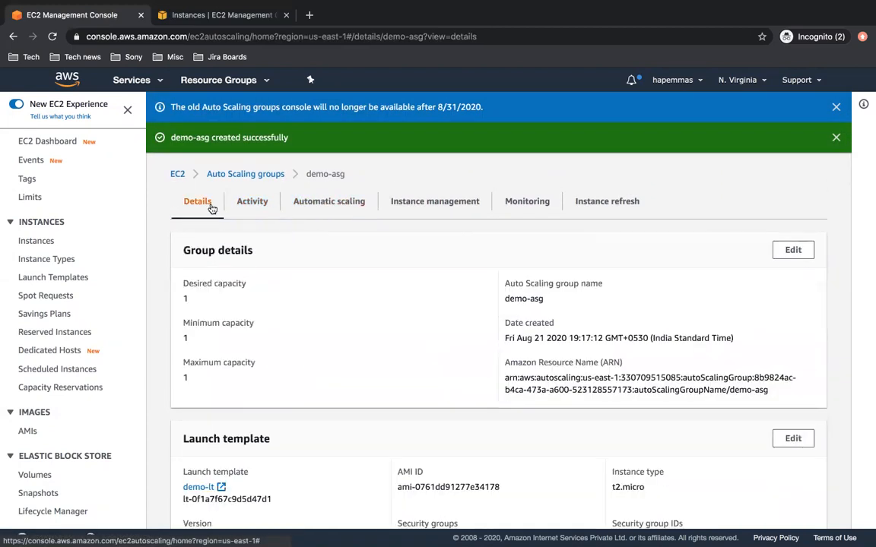
{"action": "scroll", "coordinate": [330, 385], "scroll_direction": "down", "scroll_amount": 5}
{"action": "scroll", "coordinate": [329, 385], "scroll_direction": "down", "scroll_amount": 6}
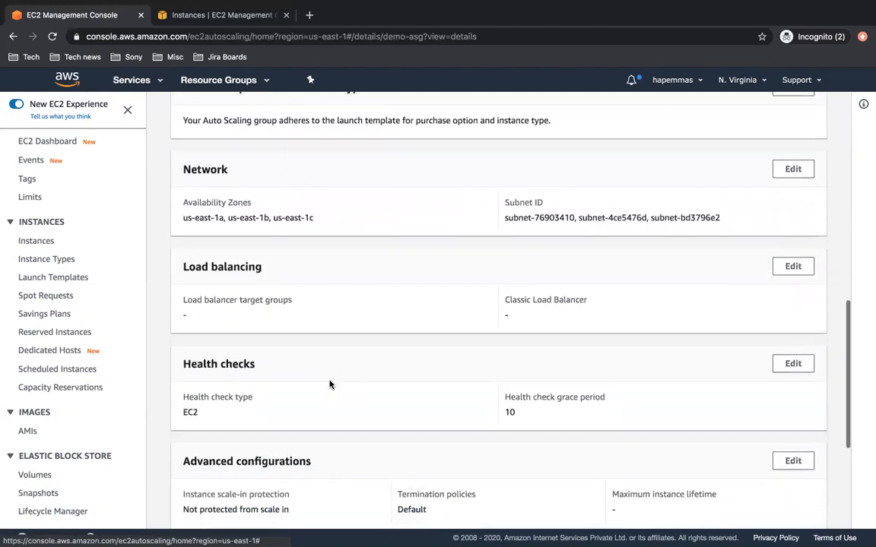
{"action": "scroll", "coordinate": [329, 384], "scroll_direction": "up", "scroll_amount": 11}
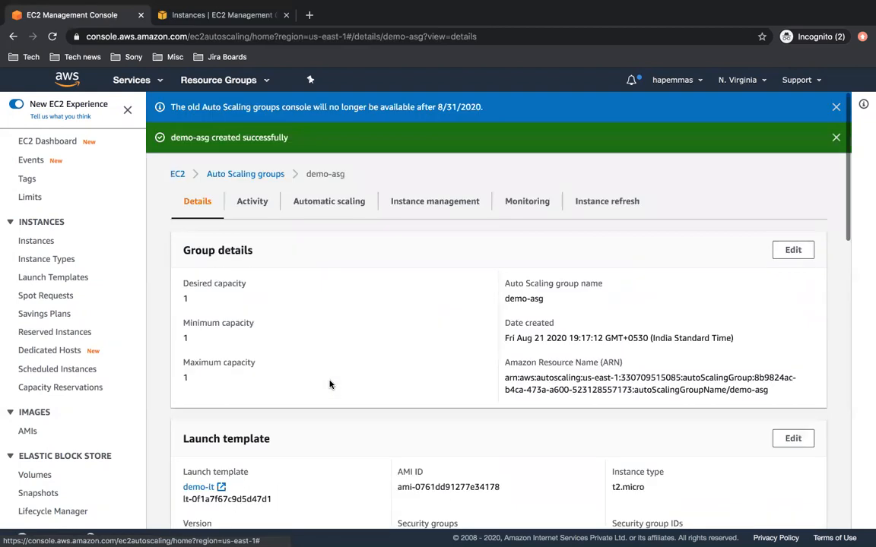
{"action": "scroll", "coordinate": [585, 319], "scroll_direction": "down", "scroll_amount": 3}
{"action": "scroll", "coordinate": [585, 319], "scroll_direction": "up", "scroll_amount": 3}
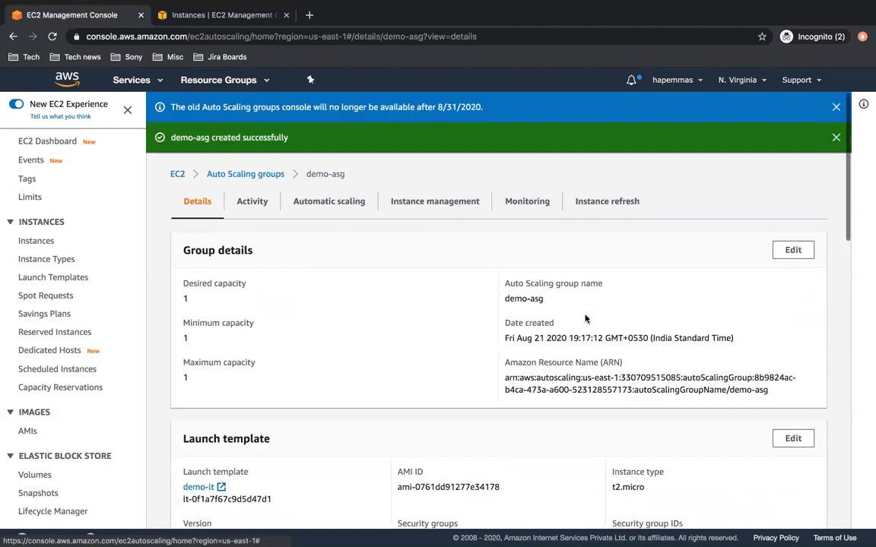
{"action": "left_click", "coordinate": [435, 204]}
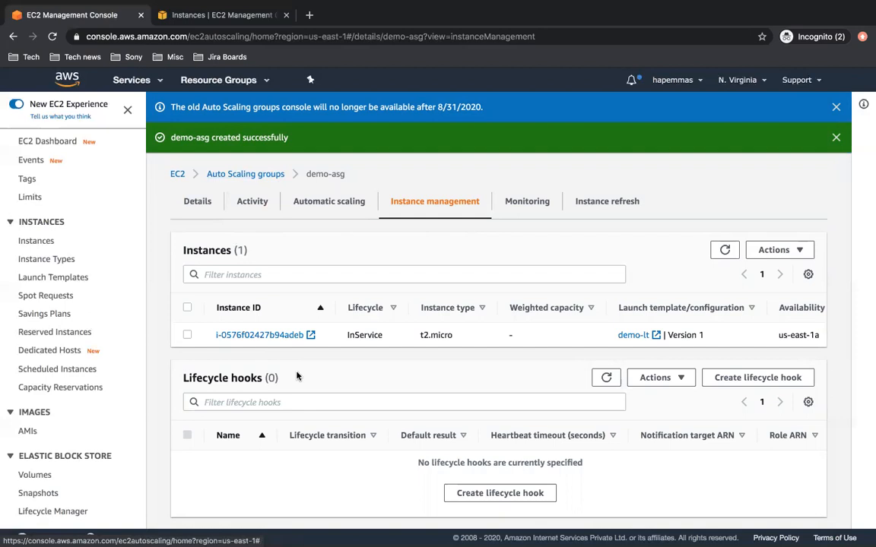
- Examine demo-asg's CloudWatch monitoring details for both the Auto Scaling and EC2 metrics
{"action": "left_click", "coordinate": [528, 206]}
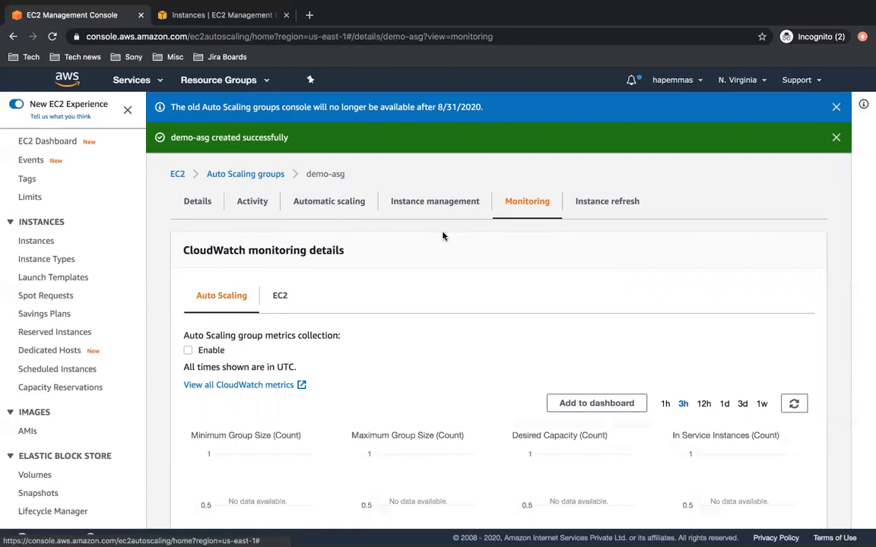
{"action": "scroll", "coordinate": [399, 369], "scroll_direction": "down", "scroll_amount": 5}
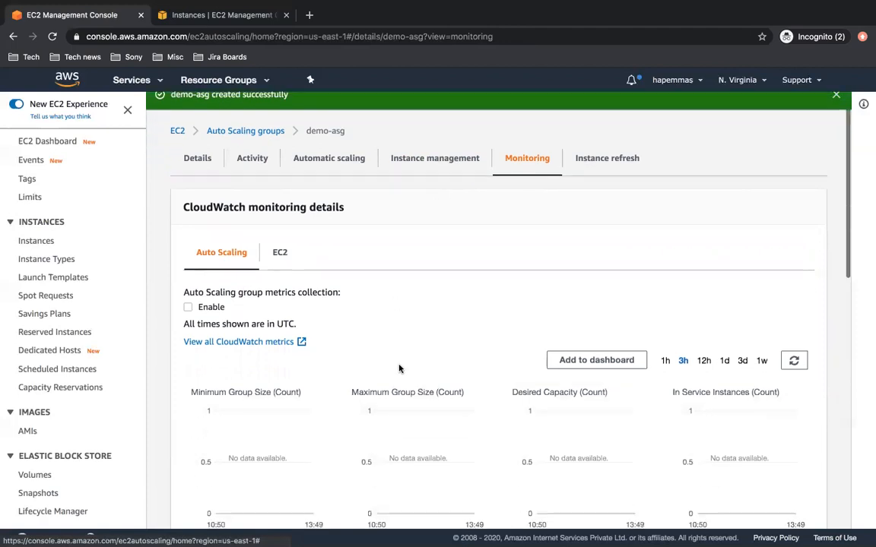
{"action": "scroll", "coordinate": [399, 369], "scroll_direction": "up", "scroll_amount": 2}
{"action": "scroll", "coordinate": [399, 369], "scroll_direction": "up", "scroll_amount": 3}
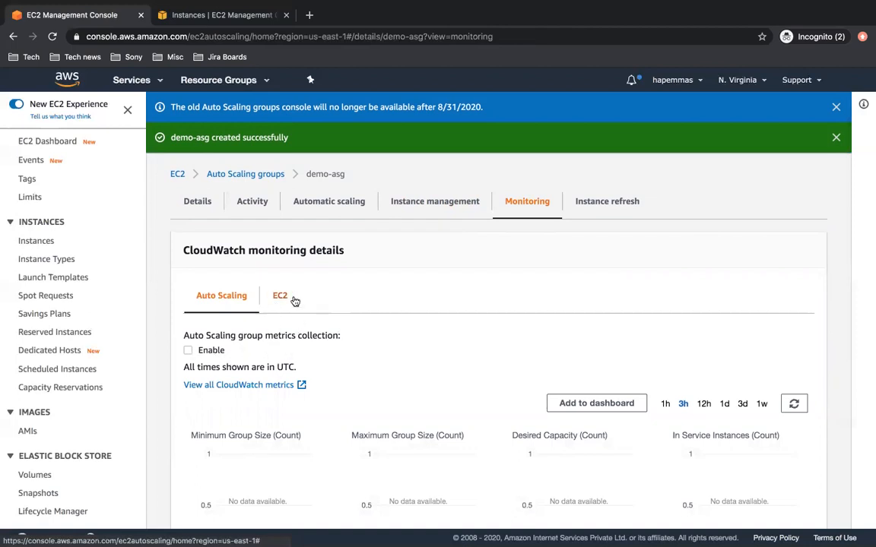
{"action": "scroll", "coordinate": [351, 450], "scroll_direction": "down", "scroll_amount": 6}
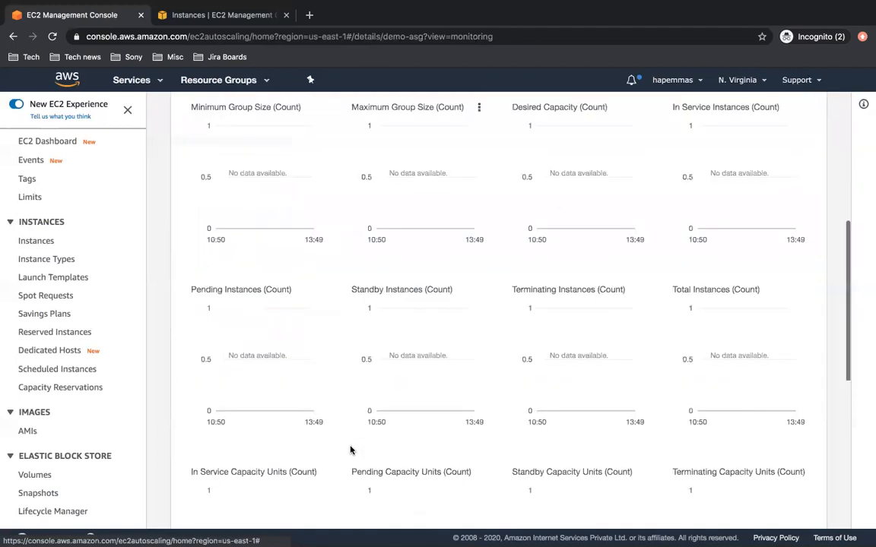
{"action": "scroll", "coordinate": [352, 450], "scroll_direction": "up", "scroll_amount": 6}
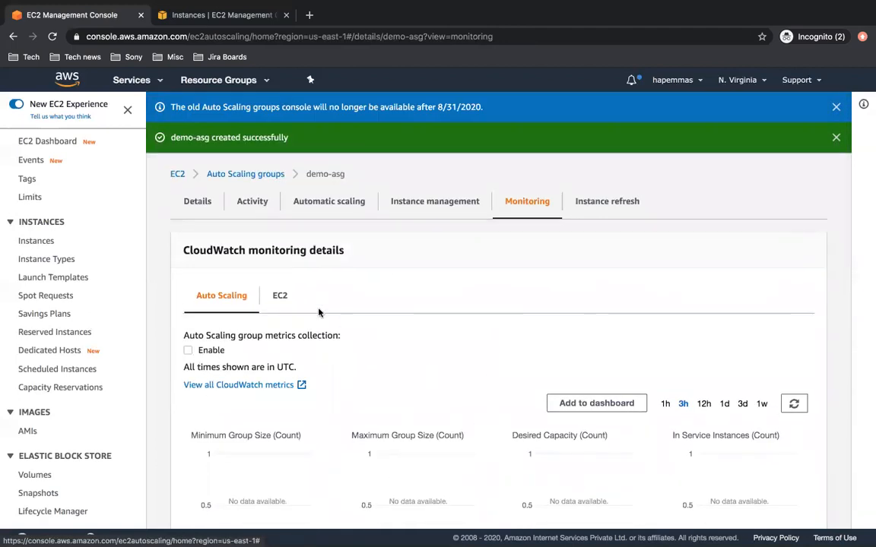
{"action": "left_click", "coordinate": [280, 298]}
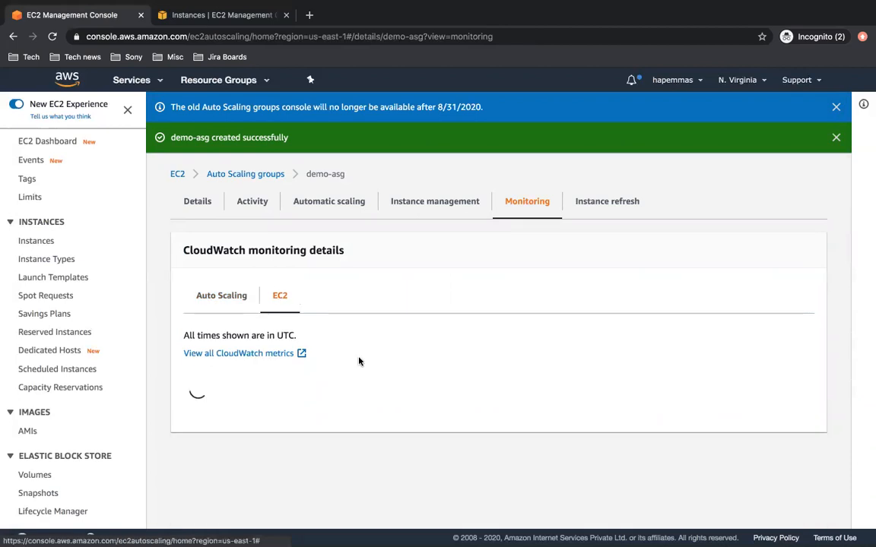
{"action": "left_click", "coordinate": [229, 295]}
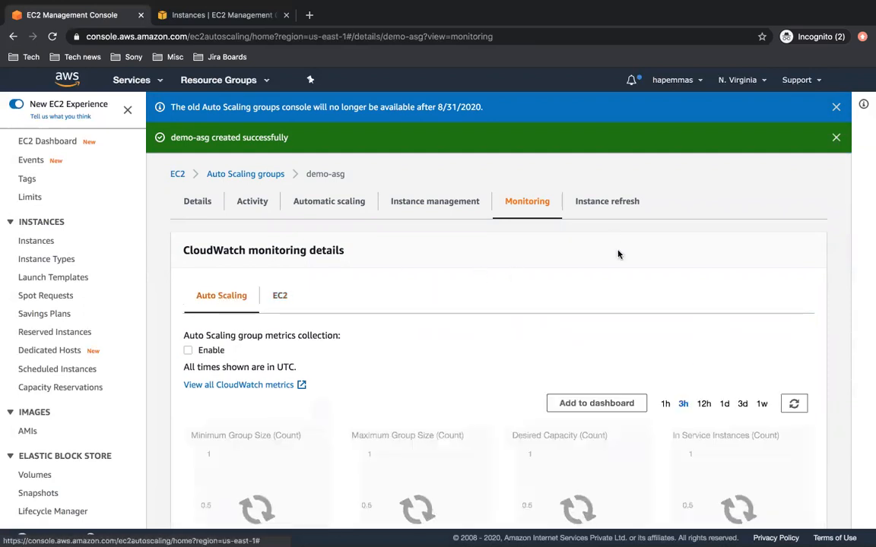
- Inspect demo-asg's instance refreshes and the options for starting one, closing the dialog without starting a refresh
{"action": "left_click", "coordinate": [606, 212]}
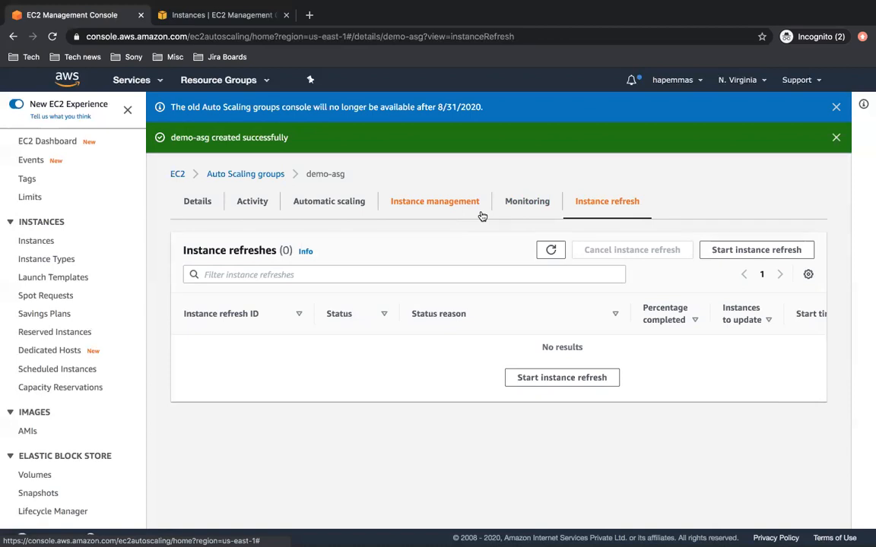
{"action": "left_click", "coordinate": [795, 249]}
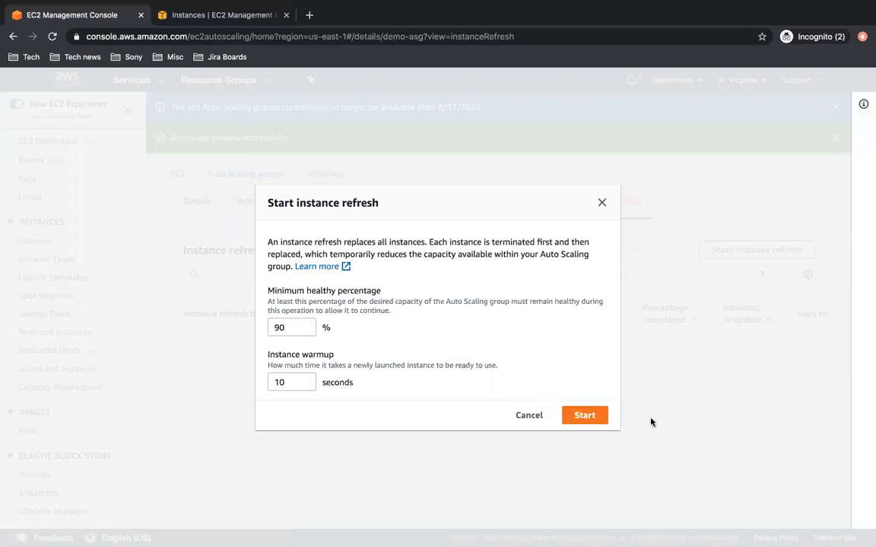
{"action": "left_click", "coordinate": [602, 203]}
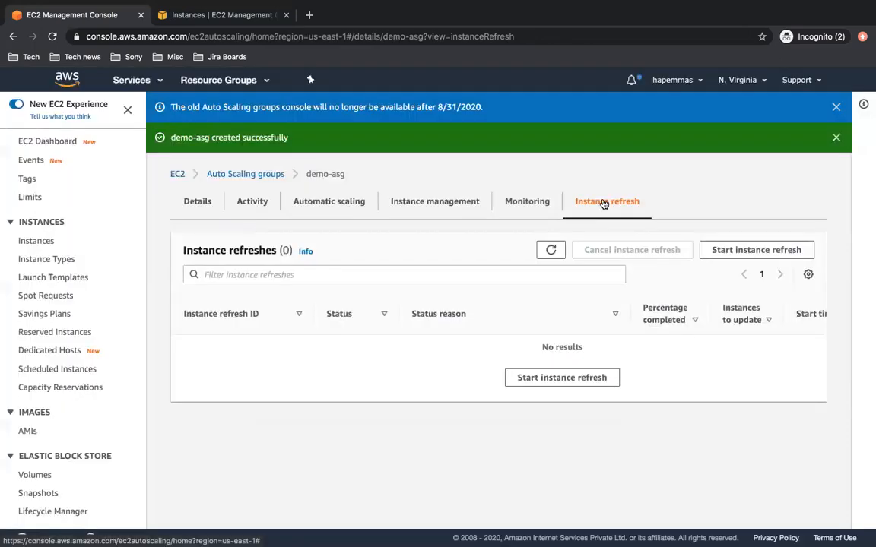
- Recheck demo-asg's group details and activity history
{"action": "left_click", "coordinate": [198, 203]}
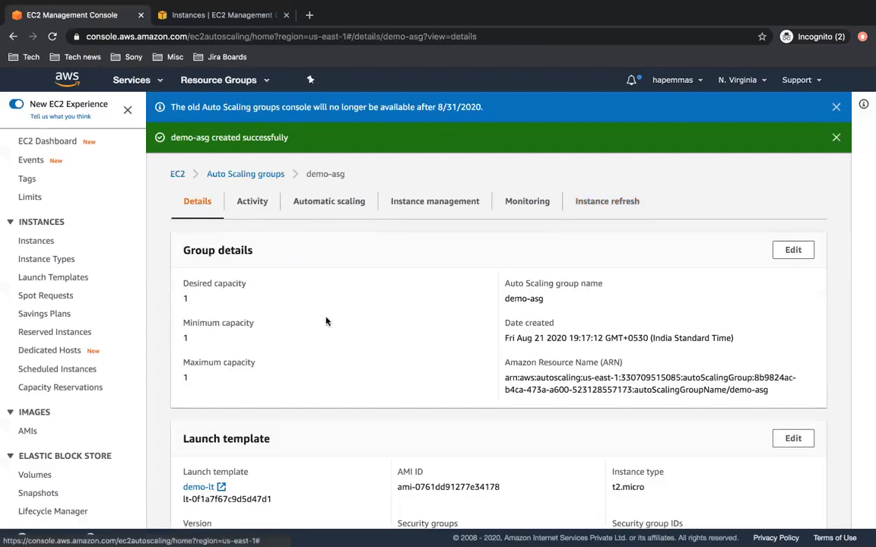
{"action": "left_click", "coordinate": [251, 202]}
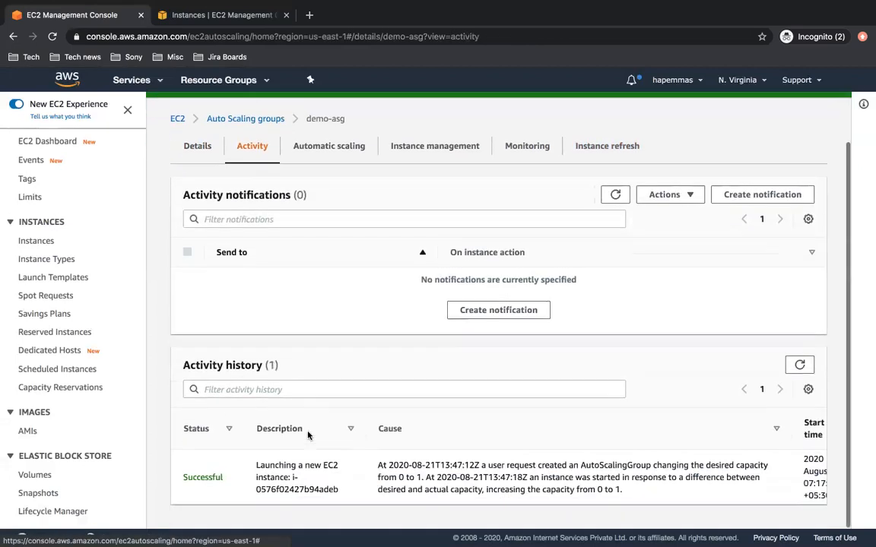
{"action": "scroll", "coordinate": [281, 339], "scroll_direction": "down", "scroll_amount": 2}
- Terminate the ec2-asg instance from the EC2 Instances list in the second browser tab
{"action": "left_click", "coordinate": [204, 15]}
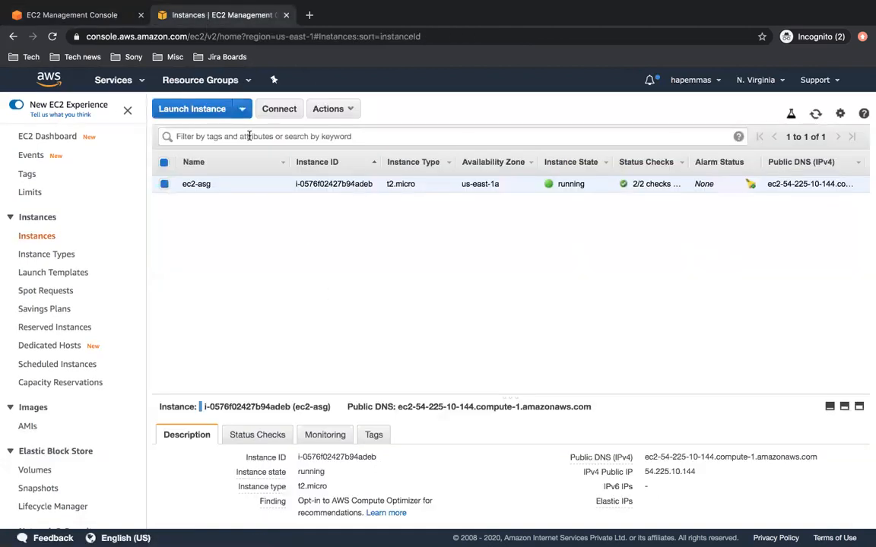
{"action": "left_click", "coordinate": [332, 111]}
{"action": "mouse_move", "coordinate": [366, 195]}
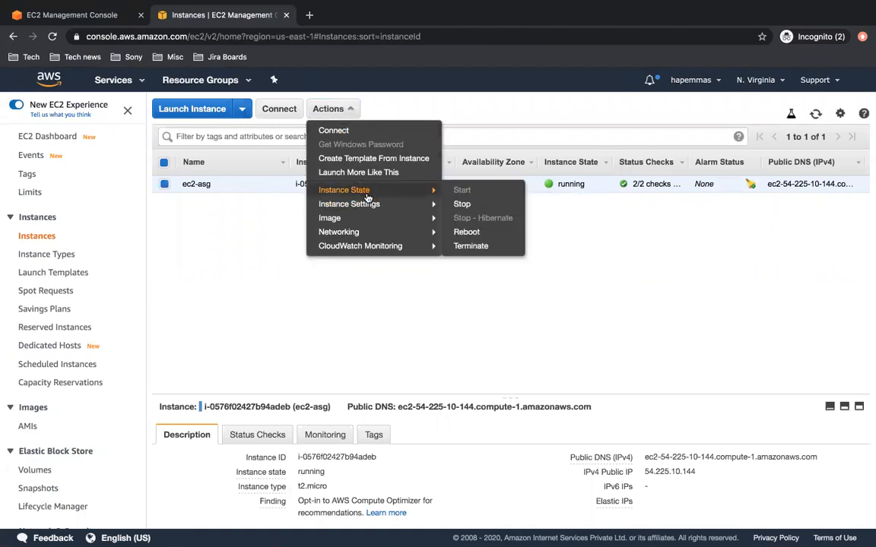
{"action": "left_click", "coordinate": [486, 247]}
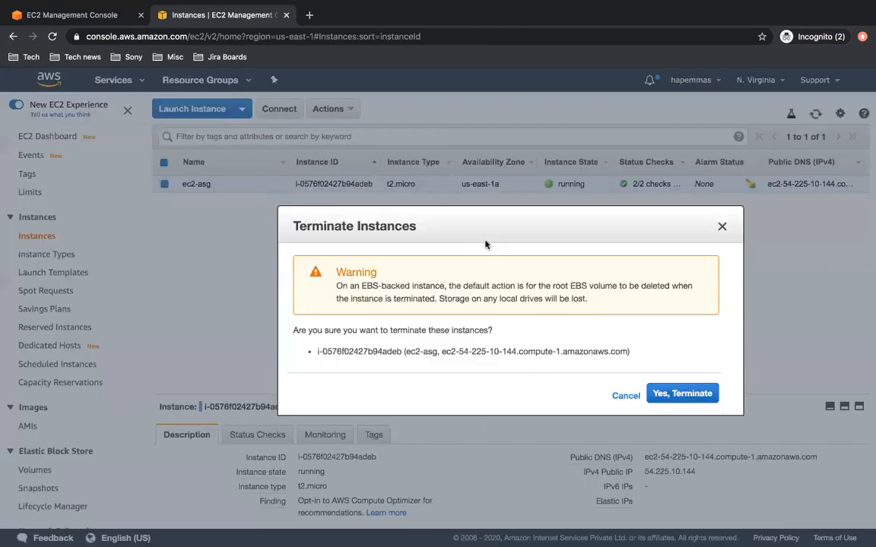
{"action": "left_click", "coordinate": [681, 393]}
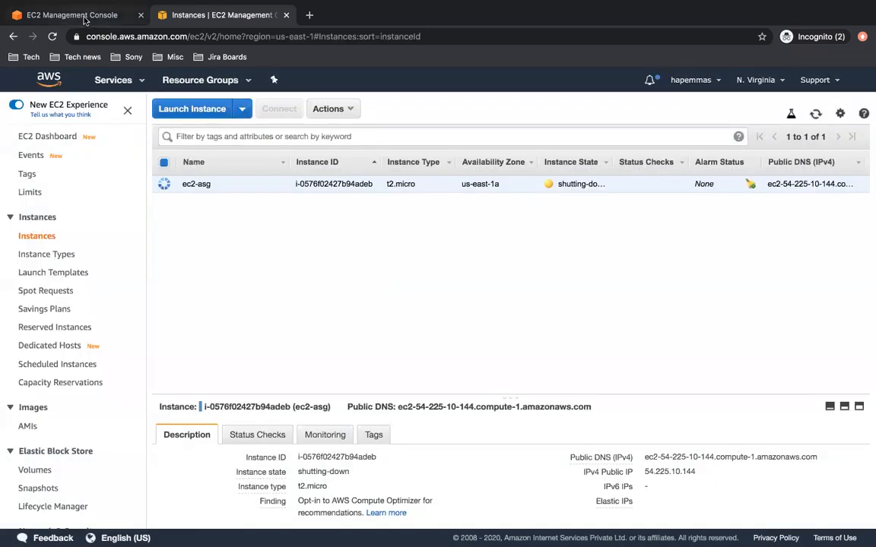
- Refresh demo-asg's activity notifications and history to check for a response to the termination, and check ec2-asg's state in the Instances list
{"action": "left_click", "coordinate": [86, 21]}
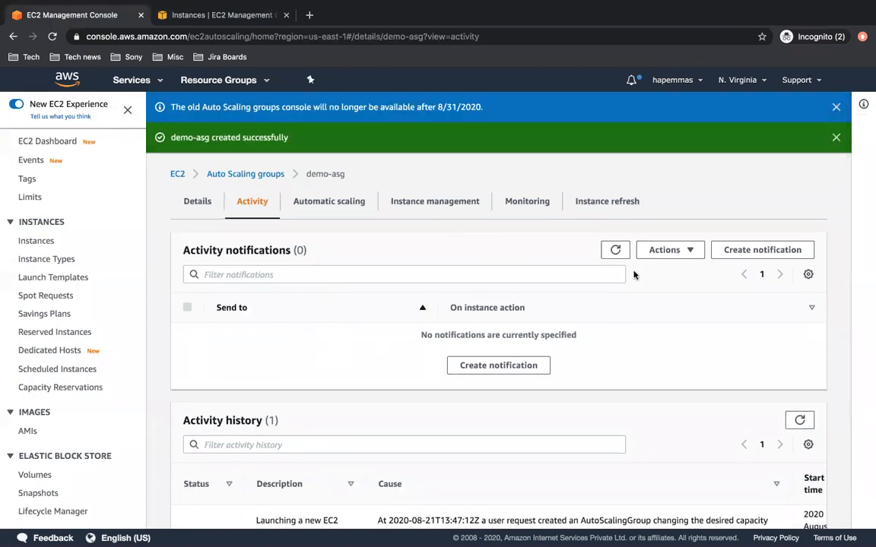
{"action": "left_click", "coordinate": [615, 250]}
{"action": "scroll", "coordinate": [626, 436], "scroll_direction": "down", "scroll_amount": 2}
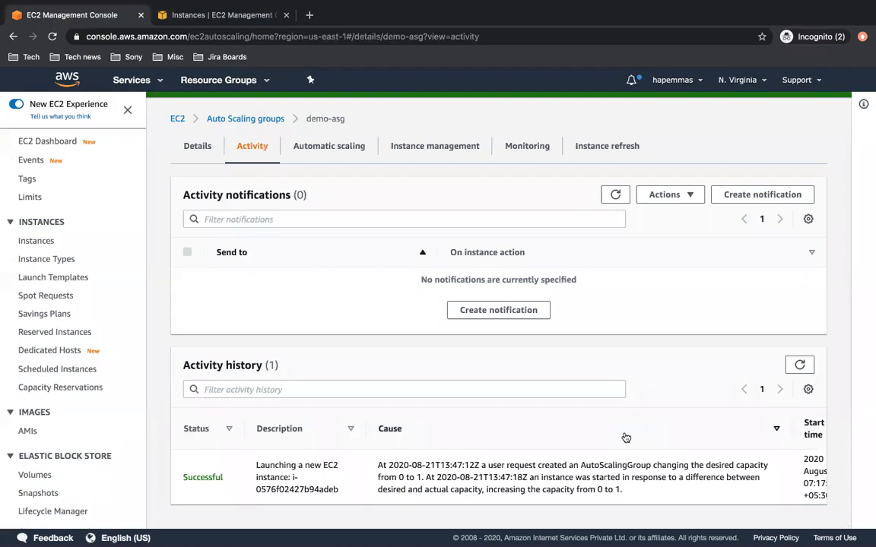
{"action": "left_click", "coordinate": [616, 196]}
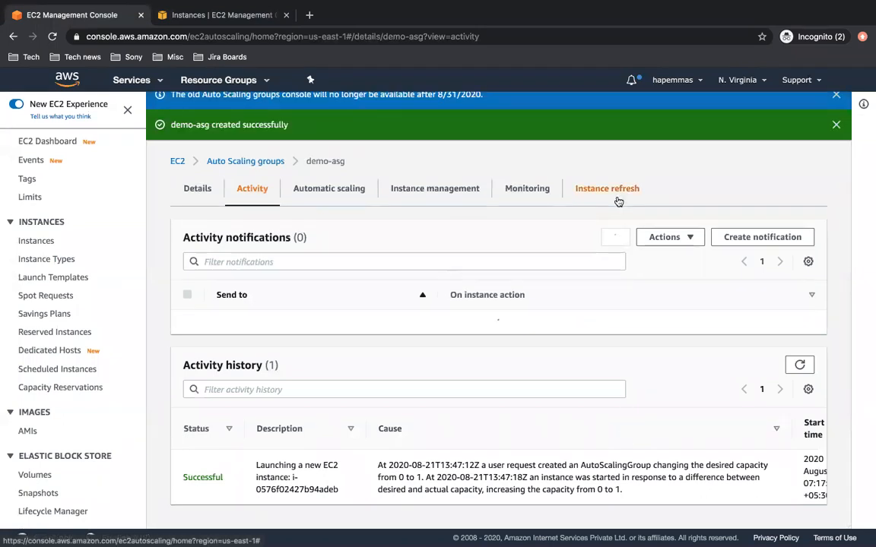
{"action": "left_click", "coordinate": [616, 196]}
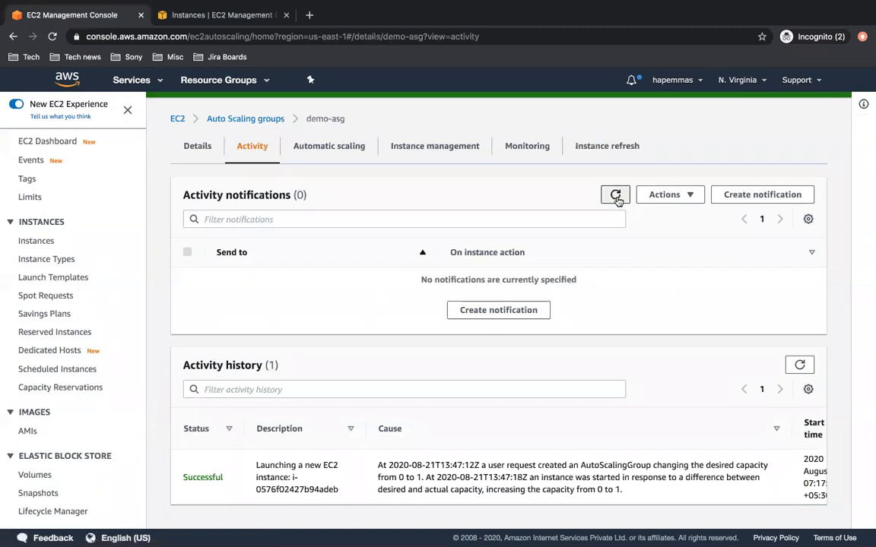
{"action": "left_click", "coordinate": [616, 196]}
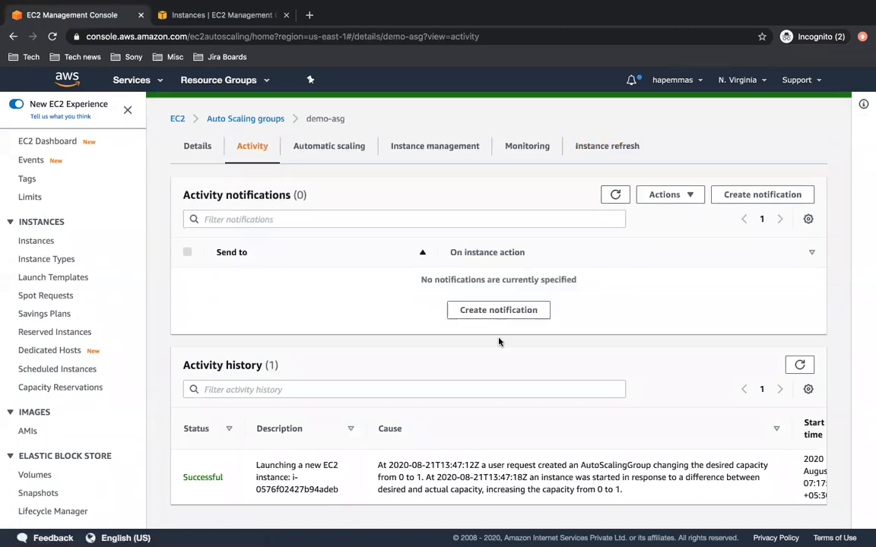
{"action": "left_click", "coordinate": [800, 365]}
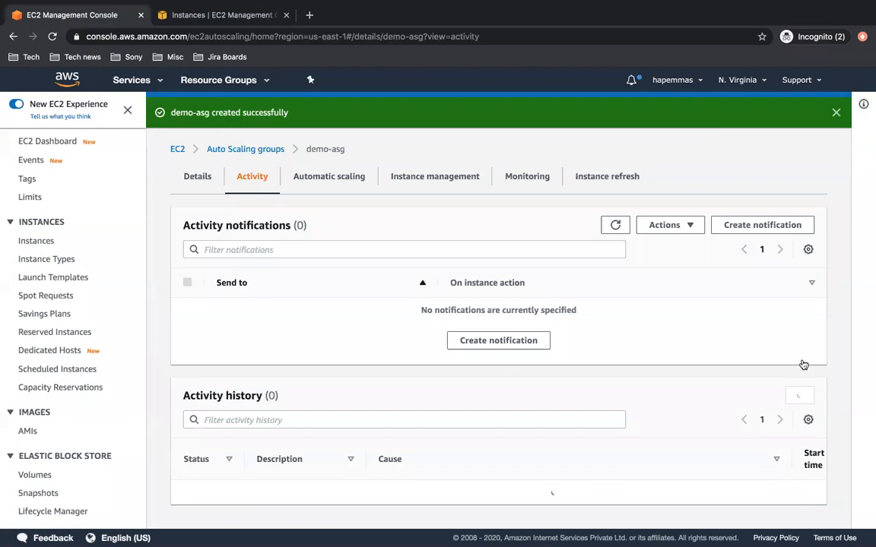
{"action": "left_click", "coordinate": [800, 365]}
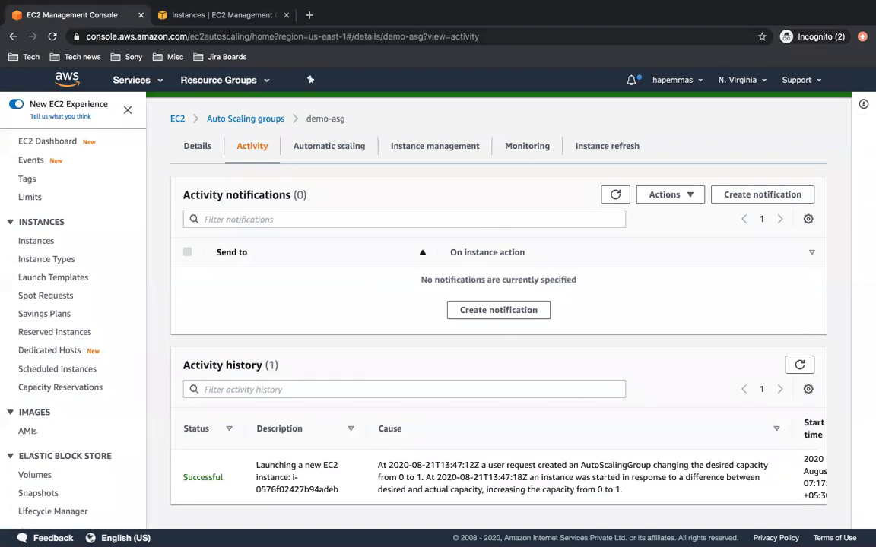
{"action": "left_click", "coordinate": [201, 17]}
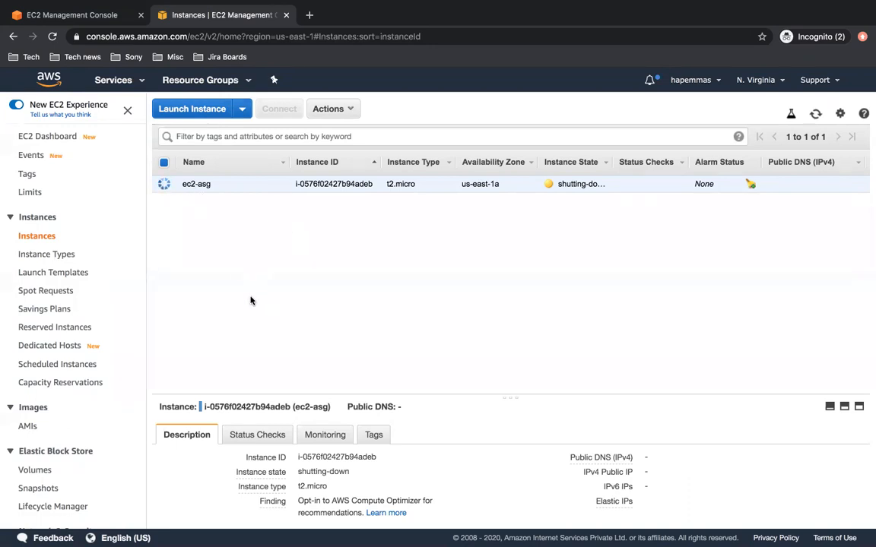
- Refresh the Instances list and repeatedly reload demo-asg's activity history, checking for a response to the terminated instance
{"action": "left_click", "coordinate": [815, 114]}
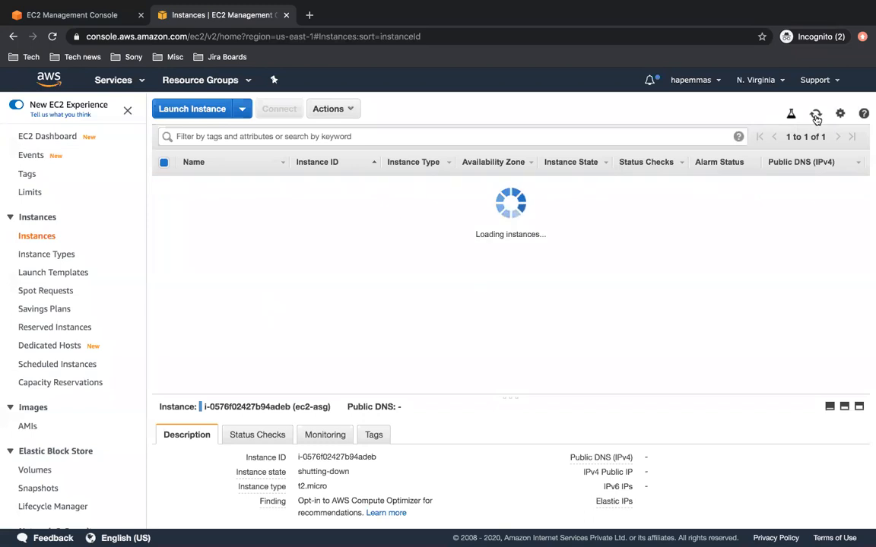
{"action": "left_click", "coordinate": [77, 9]}
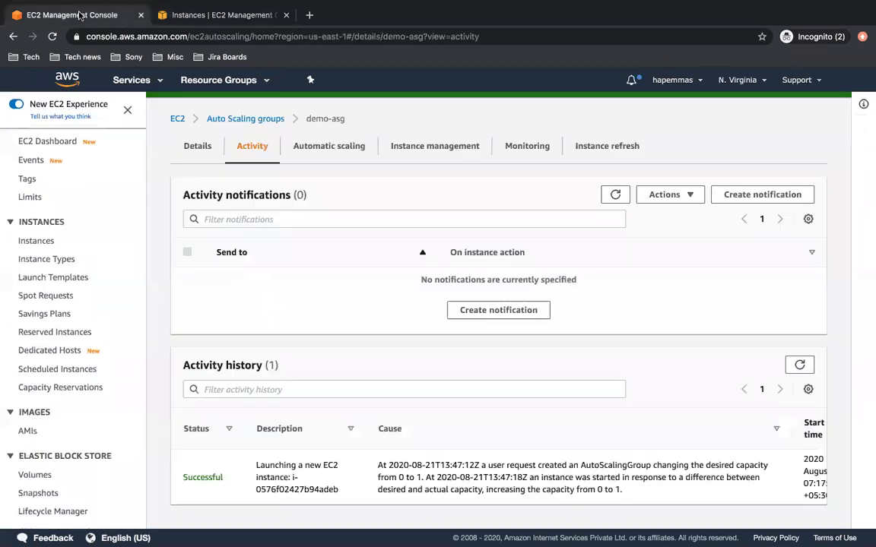
{"action": "left_click", "coordinate": [800, 365]}
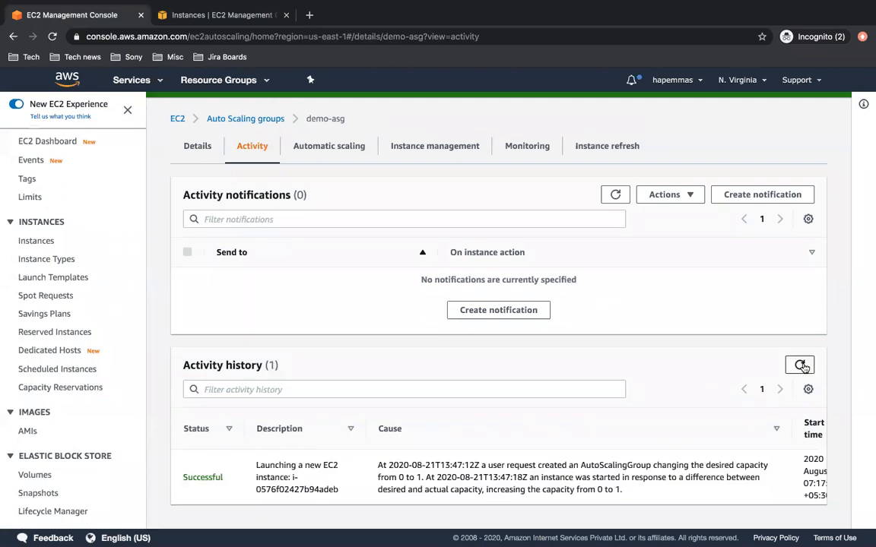
{"action": "left_click", "coordinate": [800, 365]}
{"action": "left_click", "coordinate": [803, 367]}
{"action": "left_click", "coordinate": [184, 148]}
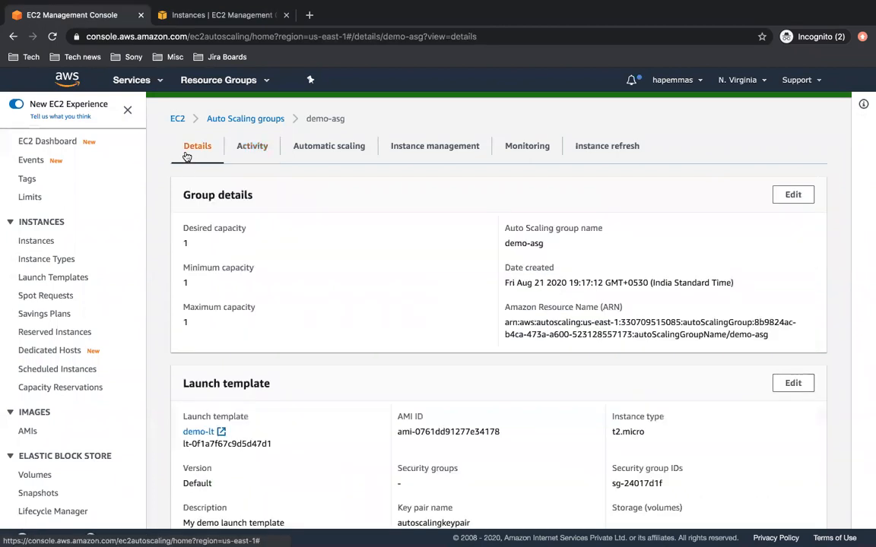
{"action": "left_click", "coordinate": [265, 148]}
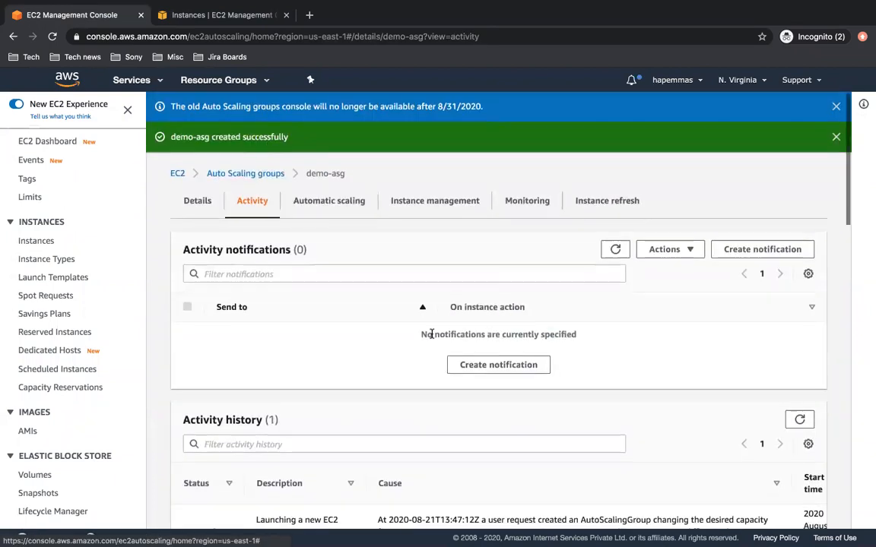
{"action": "left_click", "coordinate": [799, 367]}
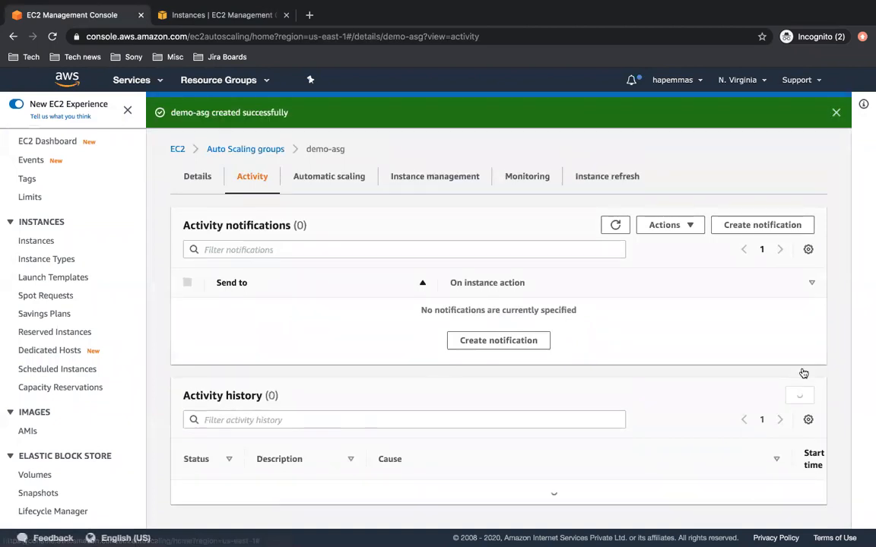
{"action": "left_click", "coordinate": [800, 366]}
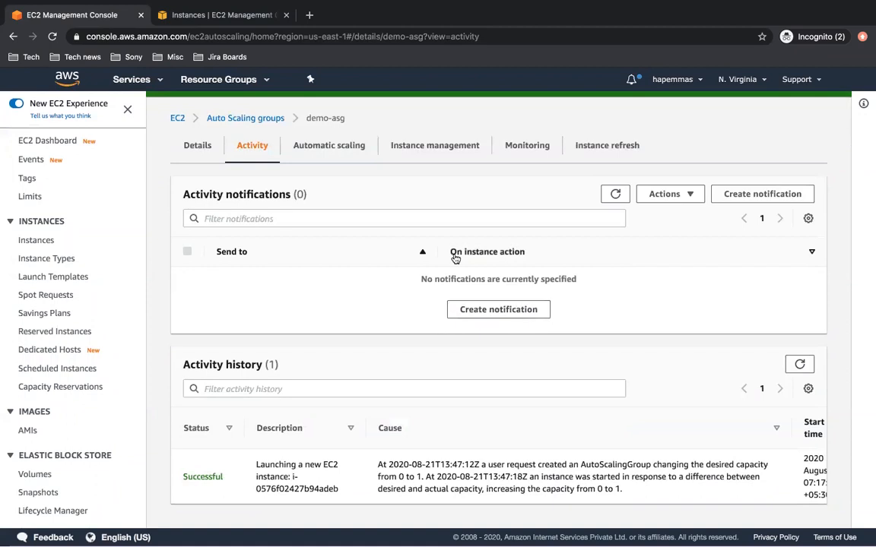
- Check demo-asg's scaling policies and managed instances, and refresh the EC2 Instances list to look for a replacement
{"action": "left_click", "coordinate": [326, 148]}
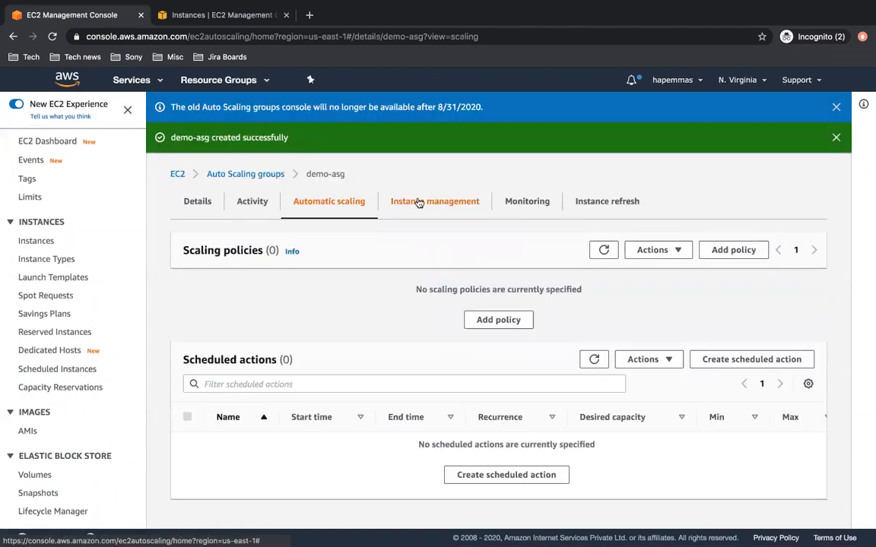
{"action": "left_click", "coordinate": [419, 201]}
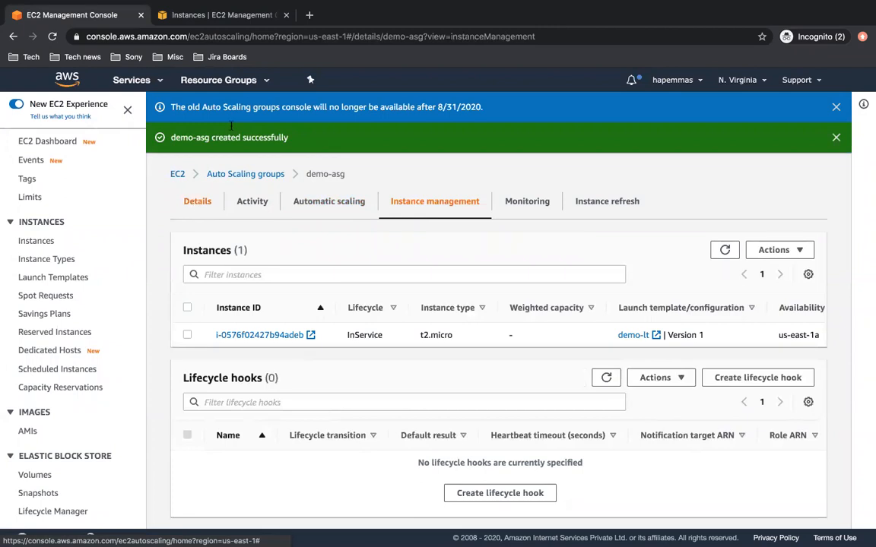
{"action": "left_click", "coordinate": [241, 15]}
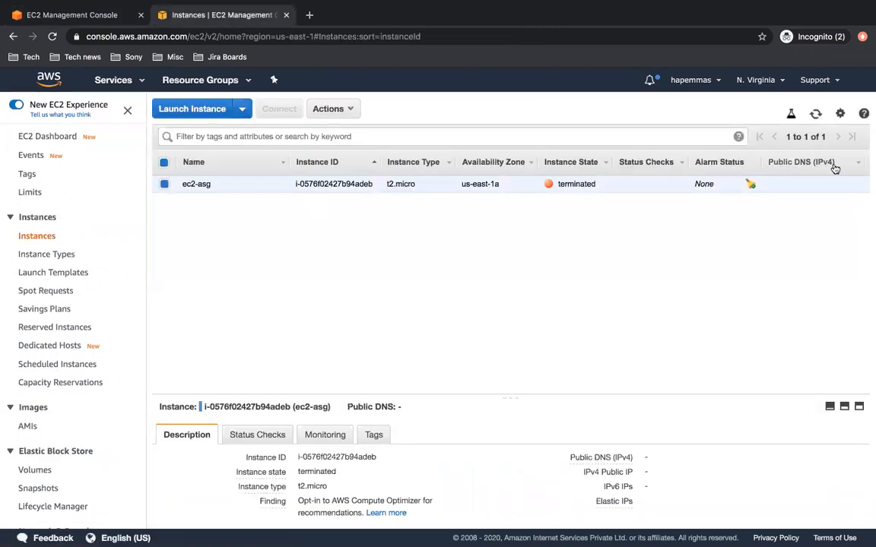
{"action": "left_click", "coordinate": [814, 115]}
{"action": "left_click", "coordinate": [815, 116]}
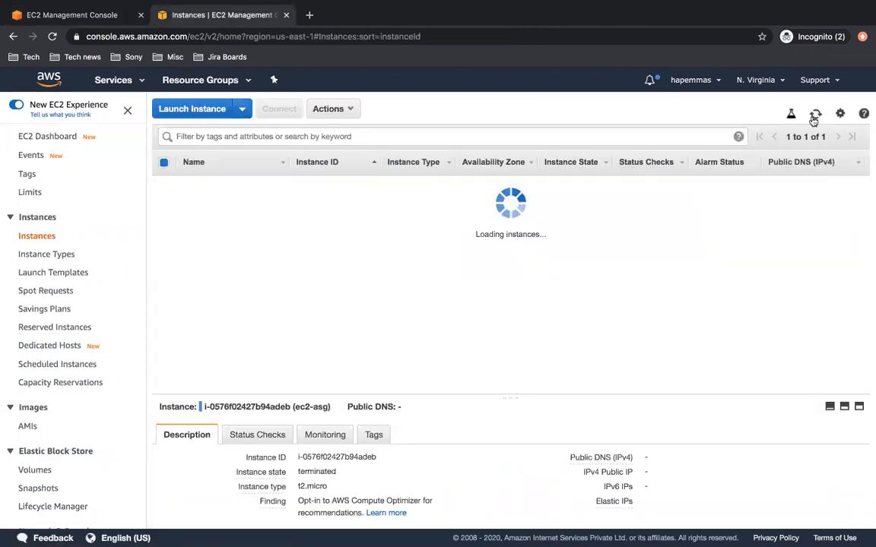
- Reload demo-asg's activity history and view its display preferences, closing them without changes
{"action": "left_click", "coordinate": [105, 17]}
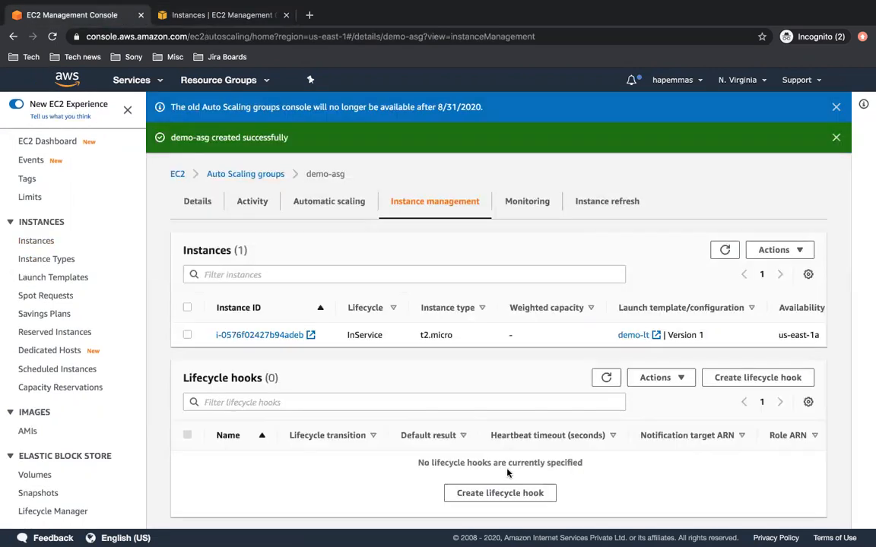
{"action": "left_click", "coordinate": [251, 203]}
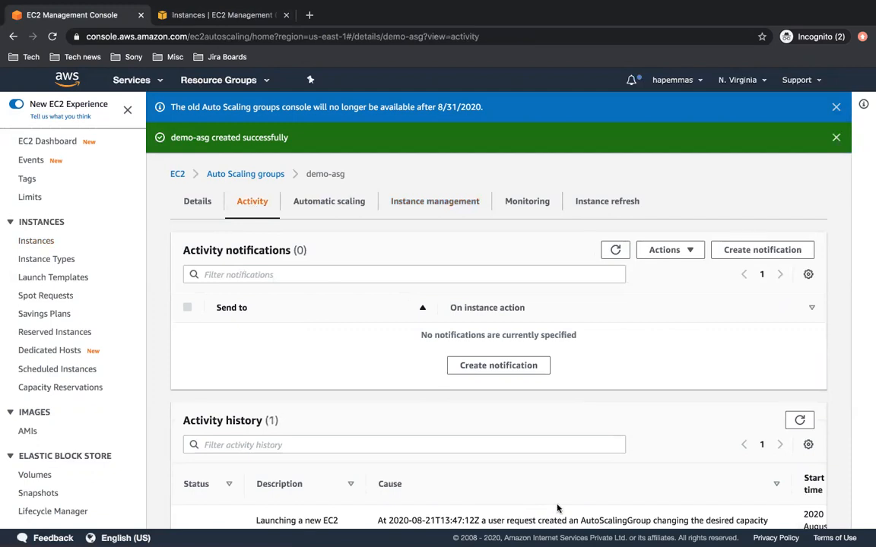
{"action": "scroll", "coordinate": [558, 504], "scroll_direction": "down", "scroll_amount": 2}
{"action": "left_click", "coordinate": [799, 366]}
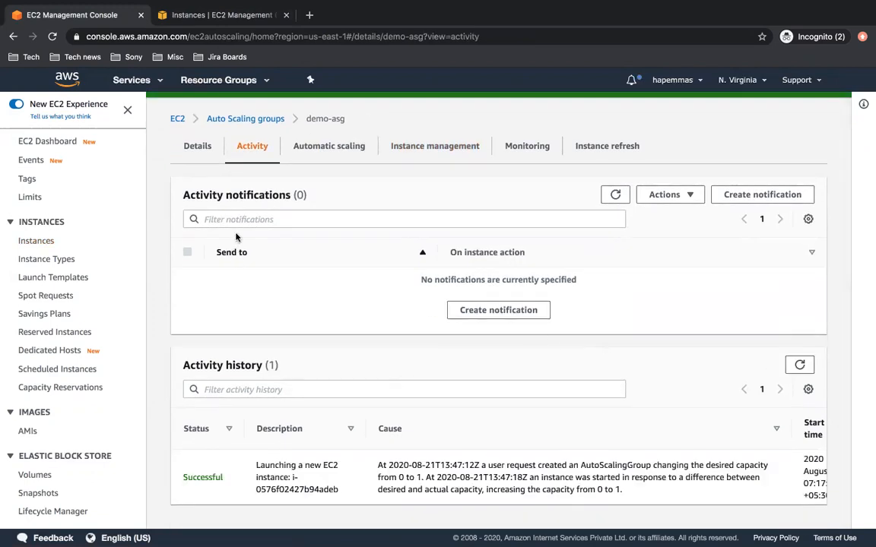
{"action": "left_click", "coordinate": [808, 390]}
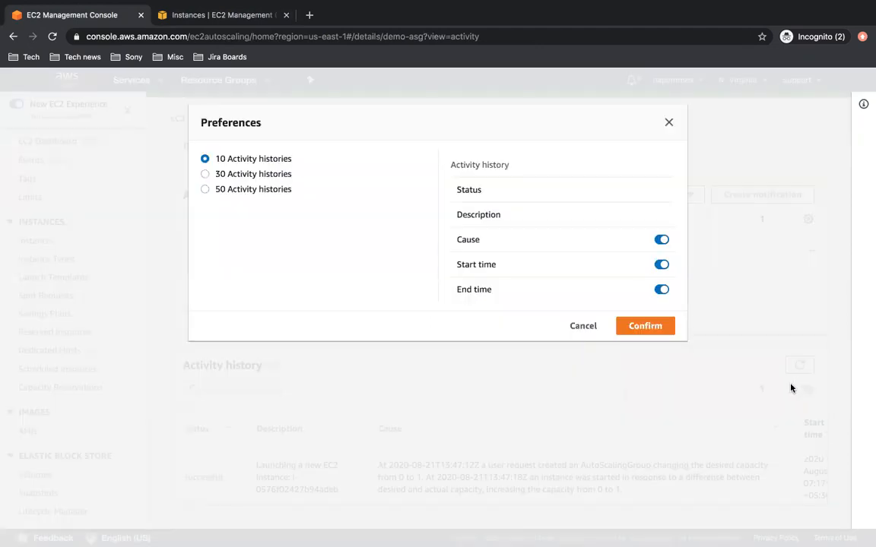
{"action": "key", "text": "Escape"}
{"action": "left_click", "coordinate": [799, 365]}
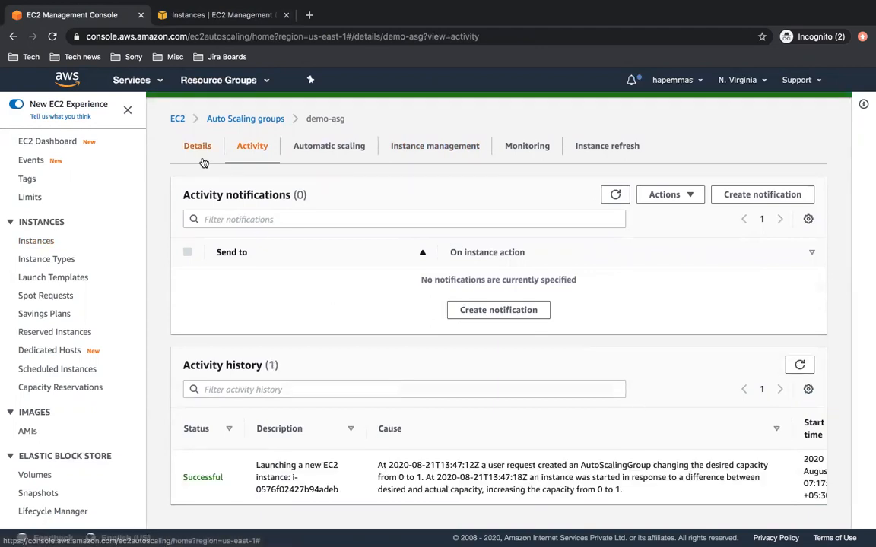
- Review demo-asg's full details, from capacity and network down to health checks, advanced configurations and tags
{"action": "left_click", "coordinate": [198, 146]}
{"action": "scroll", "coordinate": [303, 323], "scroll_direction": "down", "scroll_amount": 5}
{"action": "scroll", "coordinate": [304, 323], "scroll_direction": "down", "scroll_amount": 3}
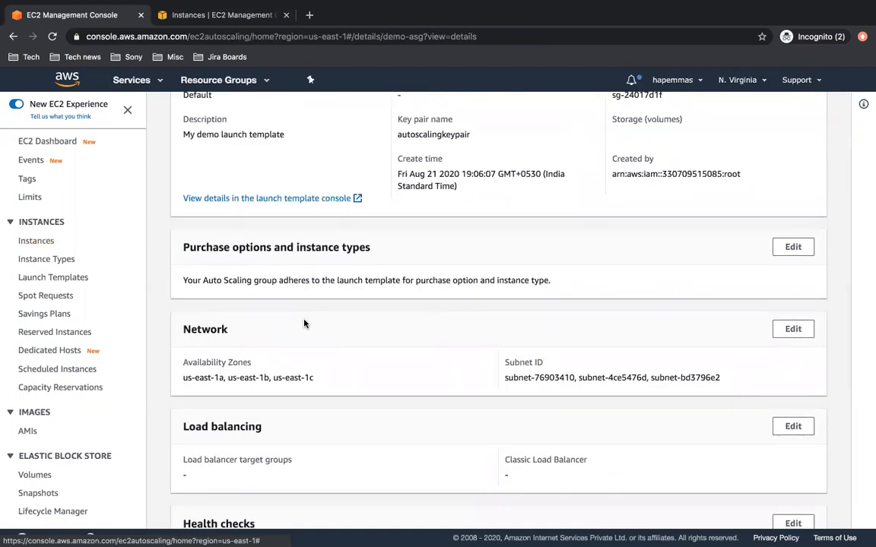
{"action": "scroll", "coordinate": [303, 323], "scroll_direction": "down", "scroll_amount": 5}
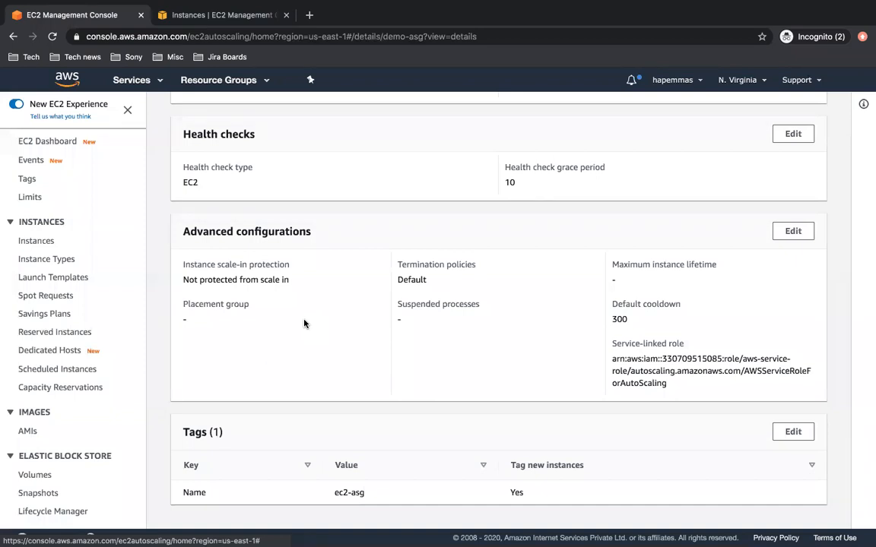
{"action": "scroll", "coordinate": [303, 323], "scroll_direction": "up", "scroll_amount": 10}
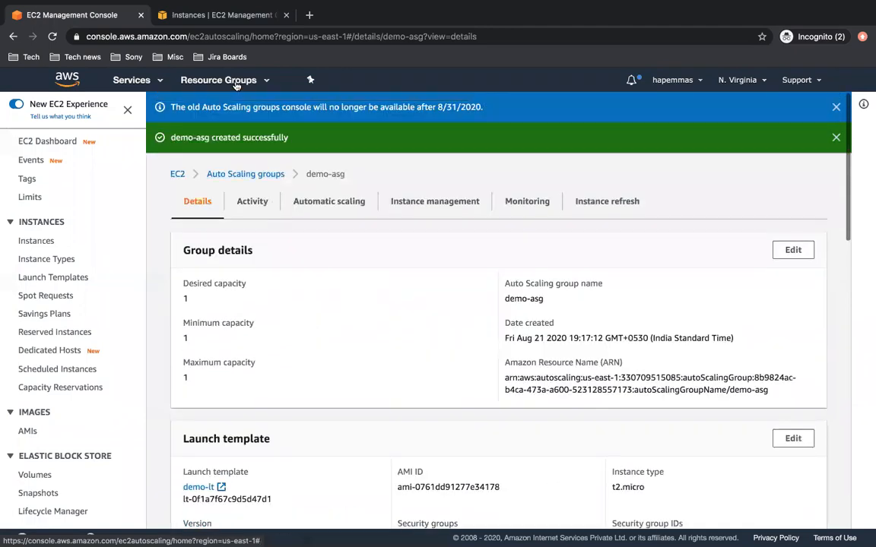
- Refresh demo-asg's activity history again and recheck its automatic scaling settings
{"action": "left_click", "coordinate": [262, 209]}
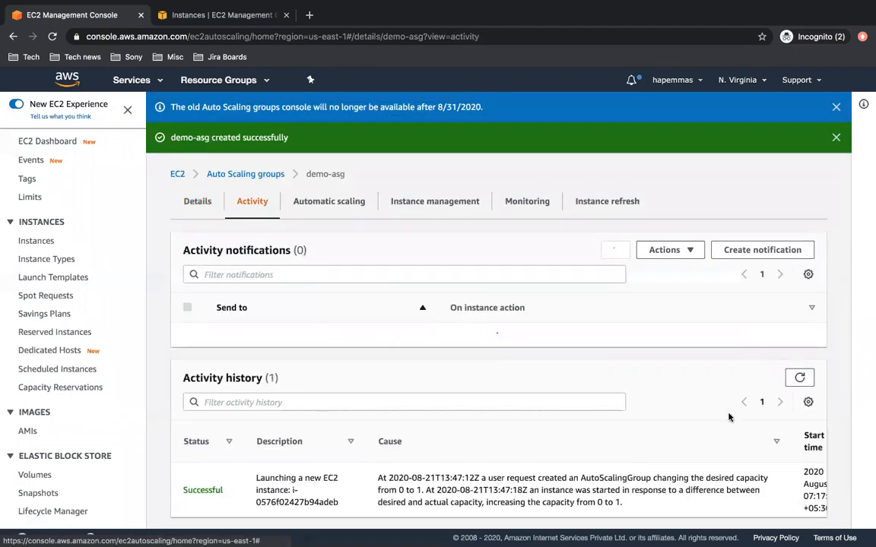
{"action": "scroll", "coordinate": [746, 444], "scroll_direction": "down", "scroll_amount": 1}
{"action": "scroll", "coordinate": [746, 445], "scroll_direction": "down", "scroll_amount": 1}
{"action": "left_click", "coordinate": [800, 365]}
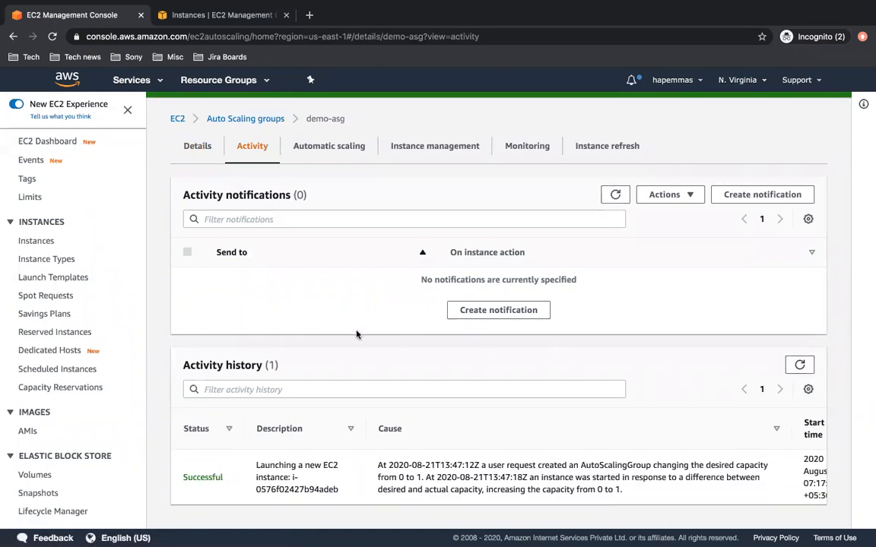
{"action": "scroll", "coordinate": [357, 332], "scroll_direction": "up", "scroll_amount": 1}
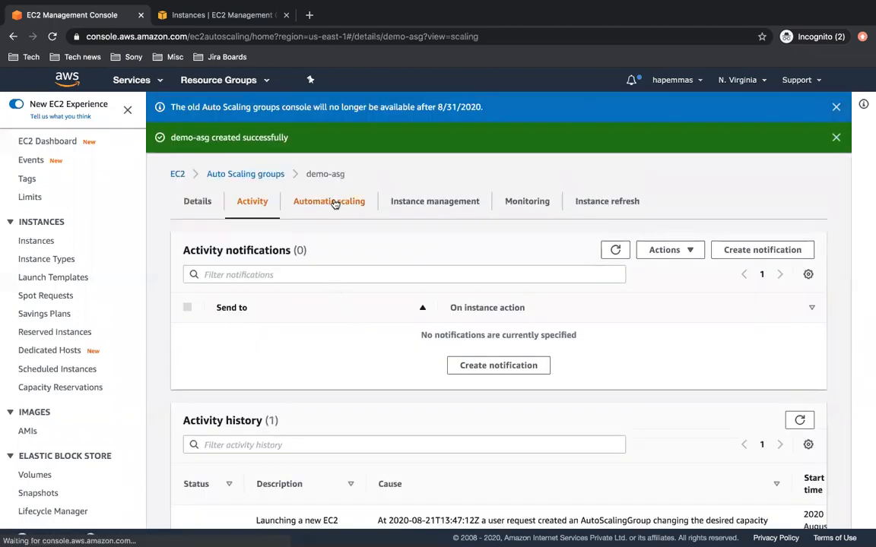
{"action": "left_click", "coordinate": [336, 203]}
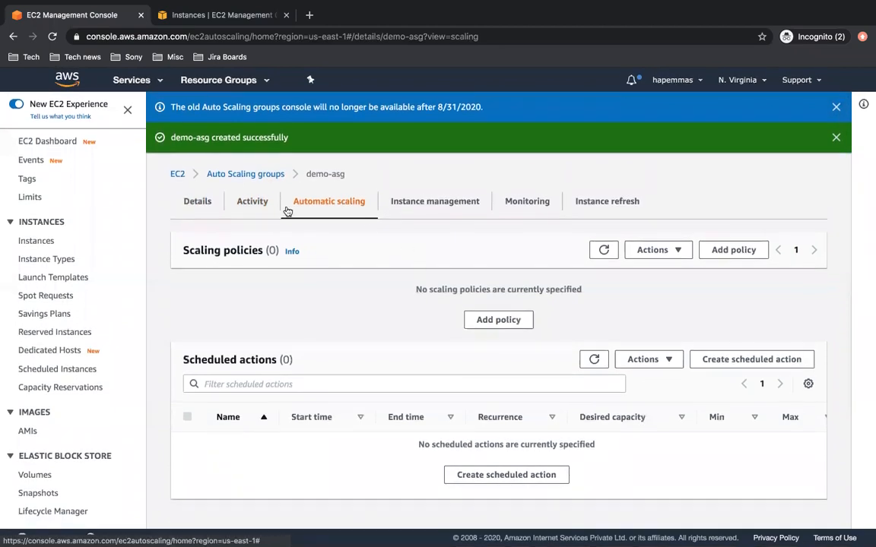
- Compare demo-asg's activity history with the EC2 Instances list, refreshing the list to look for a replacement instance
{"action": "left_click", "coordinate": [245, 200]}
{"action": "left_click", "coordinate": [217, 15]}
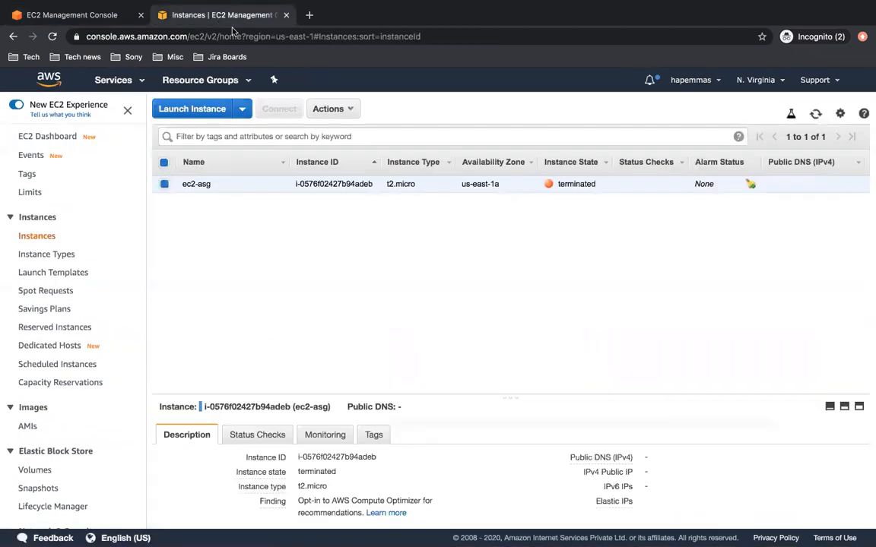
{"action": "left_click", "coordinate": [816, 115]}
{"action": "left_click", "coordinate": [95, 19]}
{"action": "scroll", "coordinate": [348, 386], "scroll_direction": "down", "scroll_amount": 3}
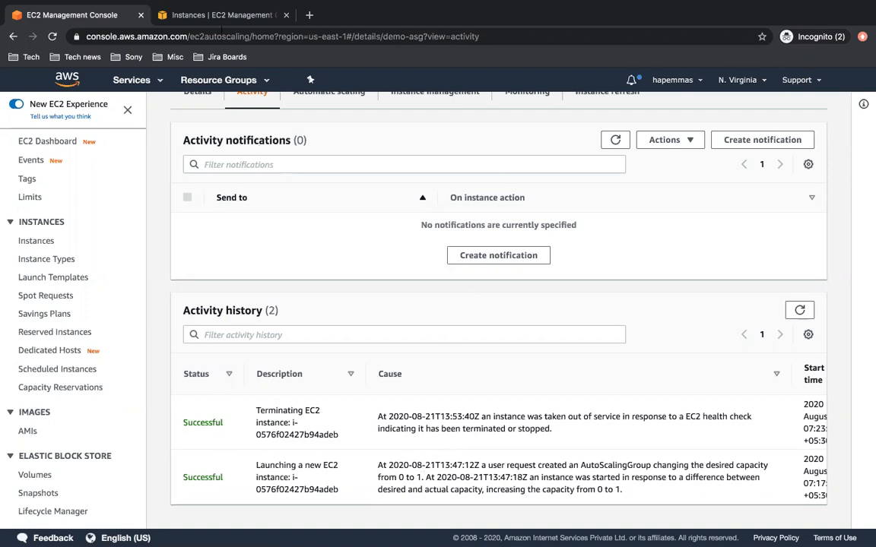
{"action": "left_click", "coordinate": [201, 15]}
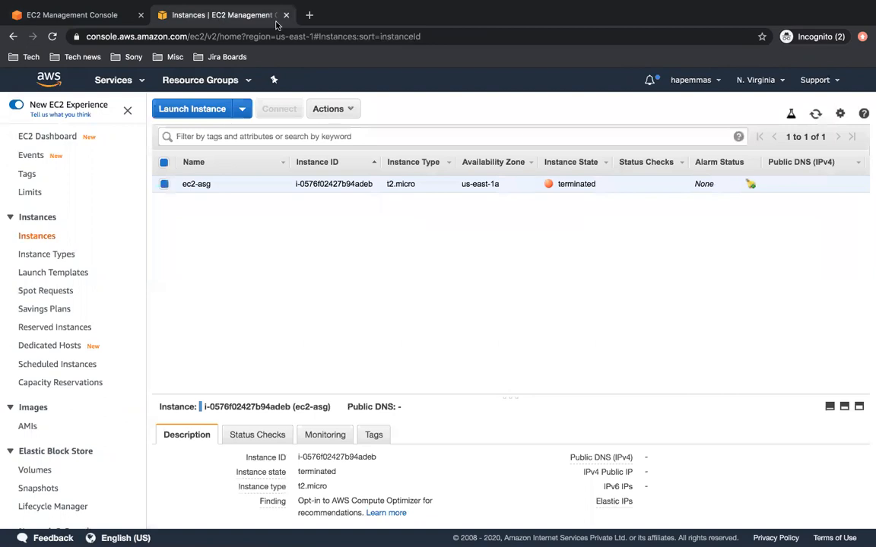
{"action": "left_click", "coordinate": [816, 115]}
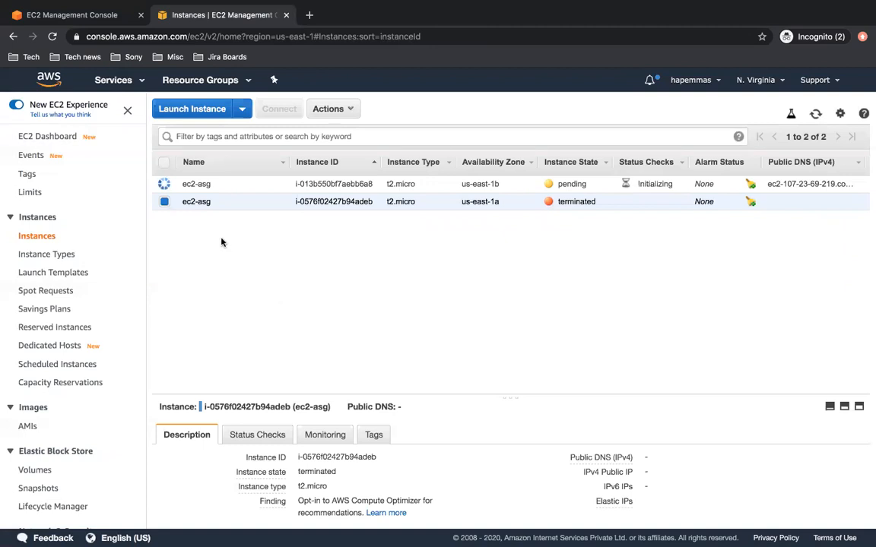
- Refresh demo-asg's activity history and examine the status and cause of the newest launch entry and the termination entry
{"action": "left_click", "coordinate": [90, 15]}
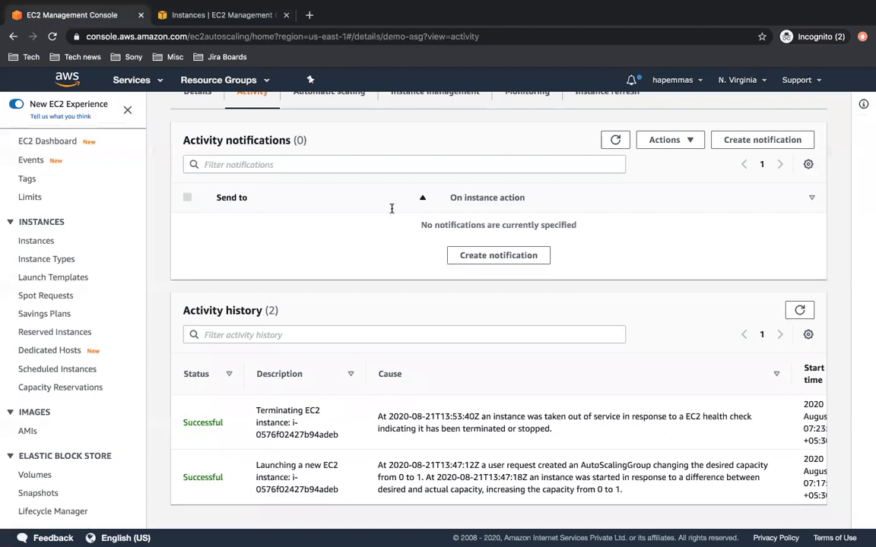
{"action": "left_click", "coordinate": [799, 311]}
{"action": "scroll", "coordinate": [694, 453], "scroll_direction": "down", "scroll_amount": 2}
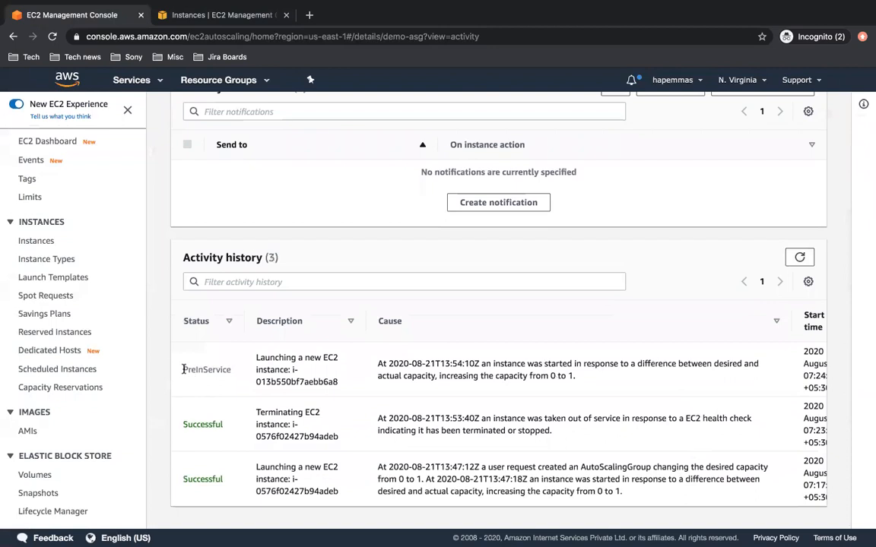
{"action": "left_click_drag", "start_coordinate": [183, 370], "coordinate": [236, 373]}
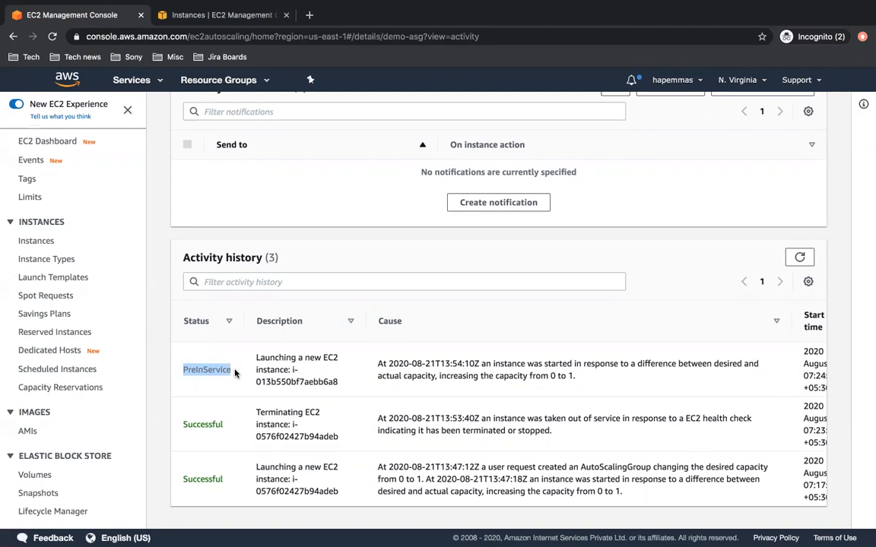
{"action": "scroll", "coordinate": [236, 373], "scroll_direction": "up", "scroll_amount": 3}
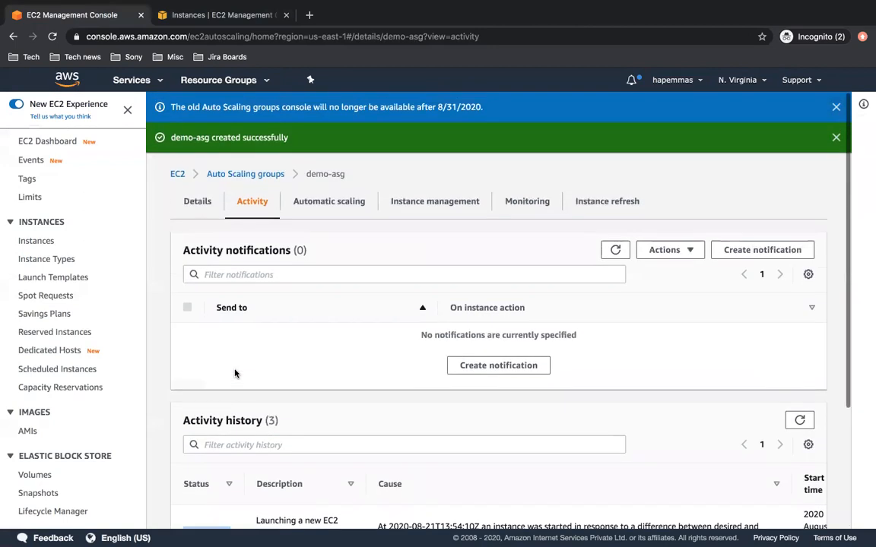
{"action": "scroll", "coordinate": [337, 435], "scroll_direction": "down", "scroll_amount": 3}
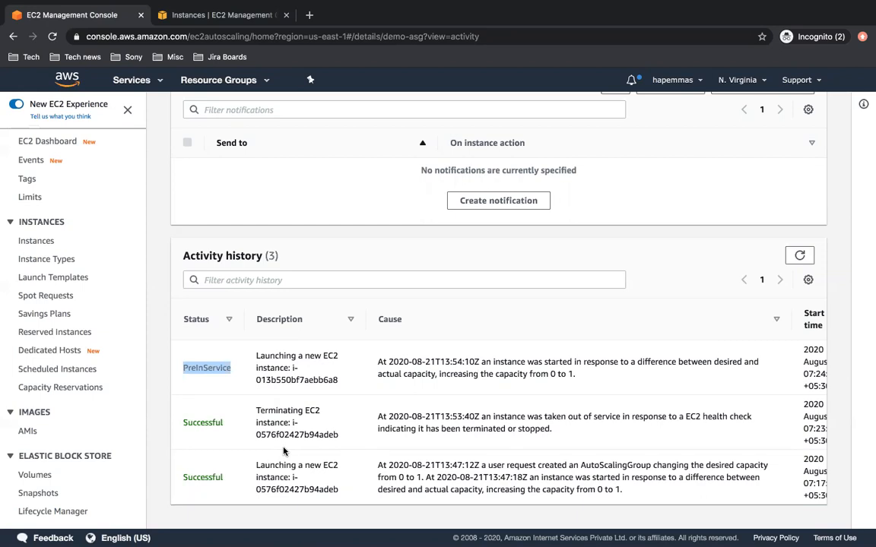
{"action": "scroll", "coordinate": [283, 452], "scroll_direction": "up", "scroll_amount": 5}
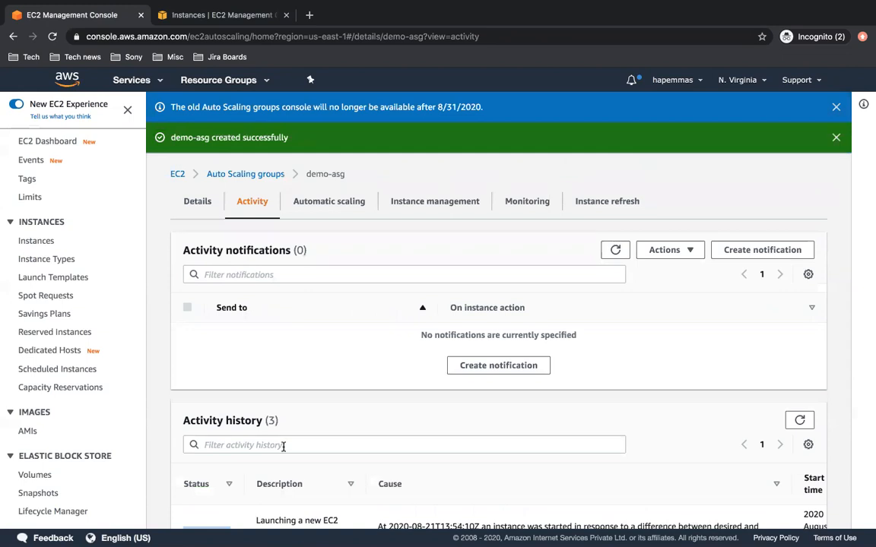
{"action": "scroll", "coordinate": [282, 447], "scroll_direction": "down", "scroll_amount": 3}
- Refresh the EC2 Instances list to check the replacement ec2-asg instance's state, and return to demo-asg's activity history
{"action": "left_click", "coordinate": [200, 15]}
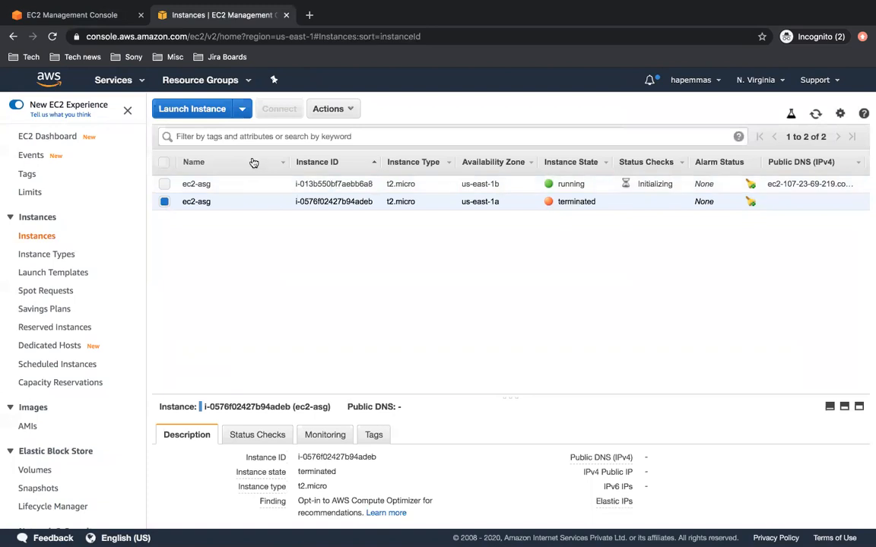
{"action": "left_click", "coordinate": [816, 114]}
{"action": "left_click", "coordinate": [81, 22]}
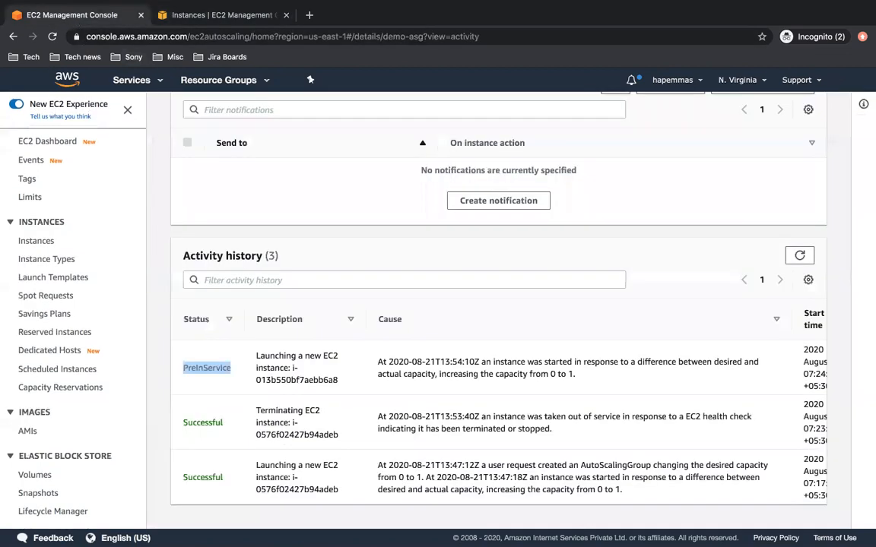
- Refresh demo-asg's activity history and check the status of the newest launch entry
{"action": "left_click", "coordinate": [357, 480]}
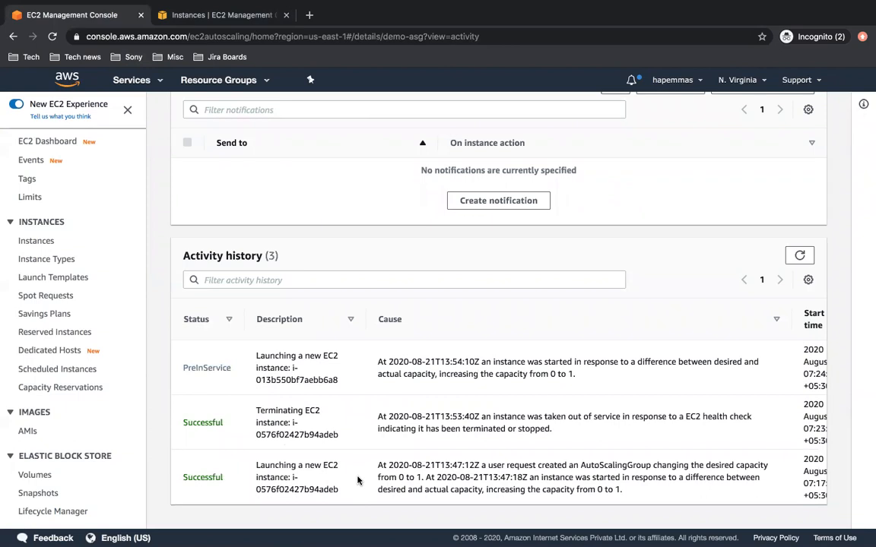
{"action": "left_click", "coordinate": [799, 256]}
{"action": "scroll", "coordinate": [363, 335], "scroll_direction": "up", "scroll_amount": 3}
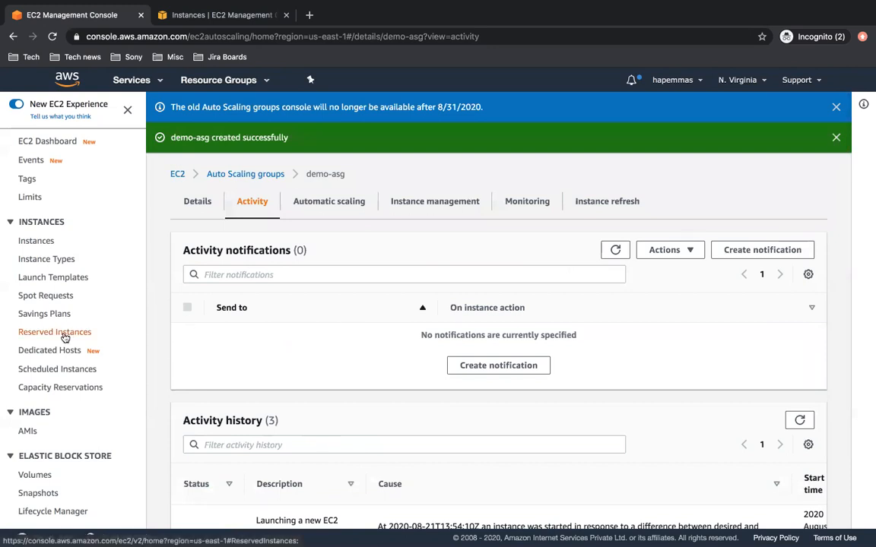
{"action": "scroll", "coordinate": [349, 487], "scroll_direction": "down", "scroll_amount": 3}
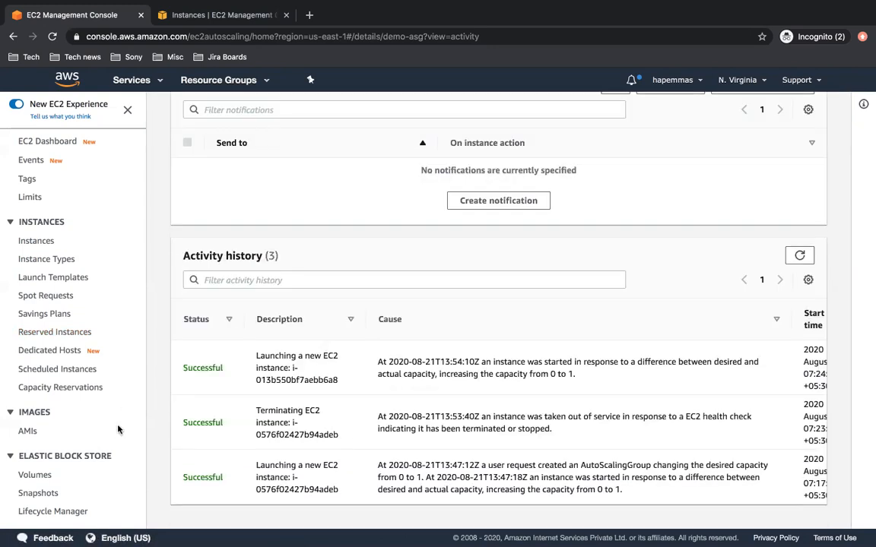
{"action": "scroll", "coordinate": [117, 456], "scroll_direction": "down", "scroll_amount": 4}
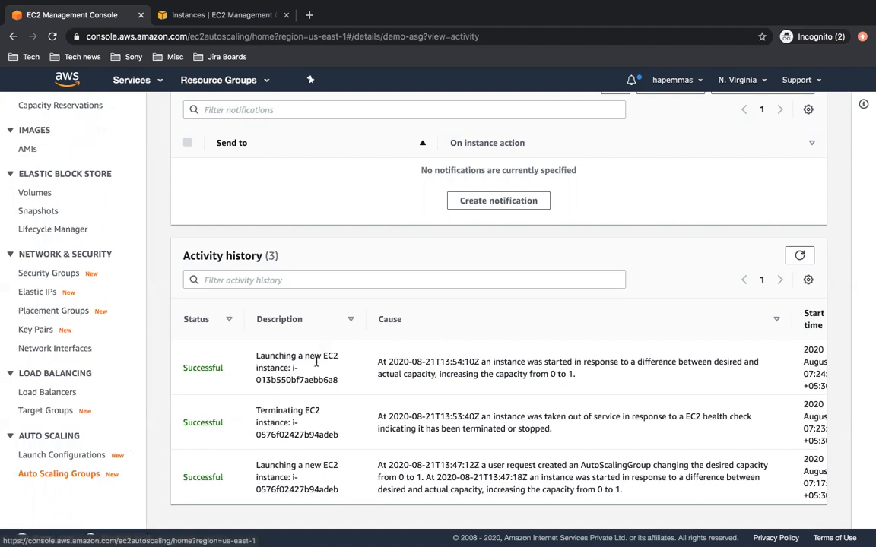
- Refresh the EC2 Instances list to check the replacement ec2-asg instance's status checks, and return to demo-asg's activity history
{"action": "left_click", "coordinate": [204, 17]}
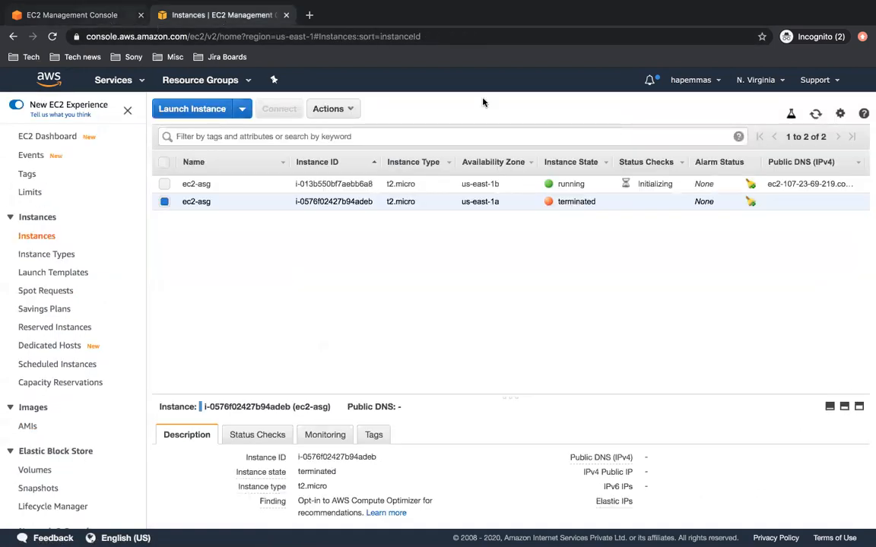
{"action": "left_click", "coordinate": [816, 114]}
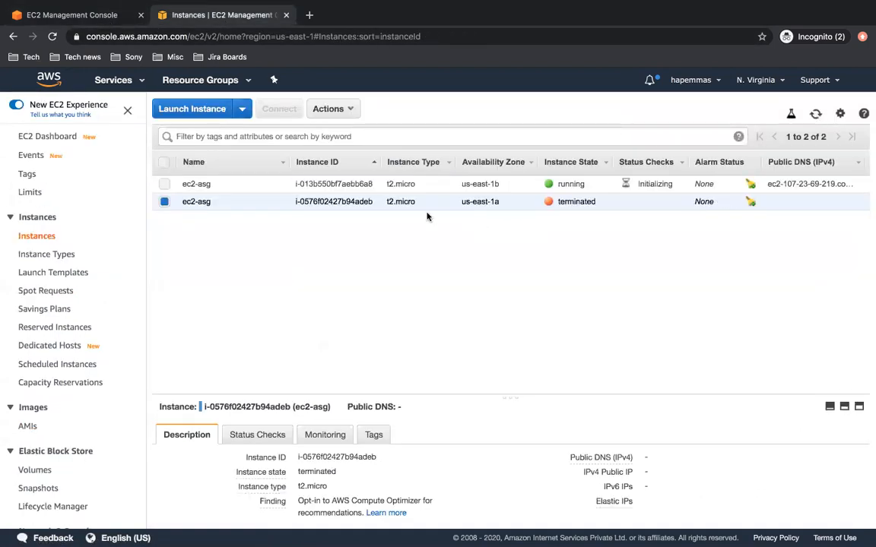
{"action": "left_click", "coordinate": [79, 15]}
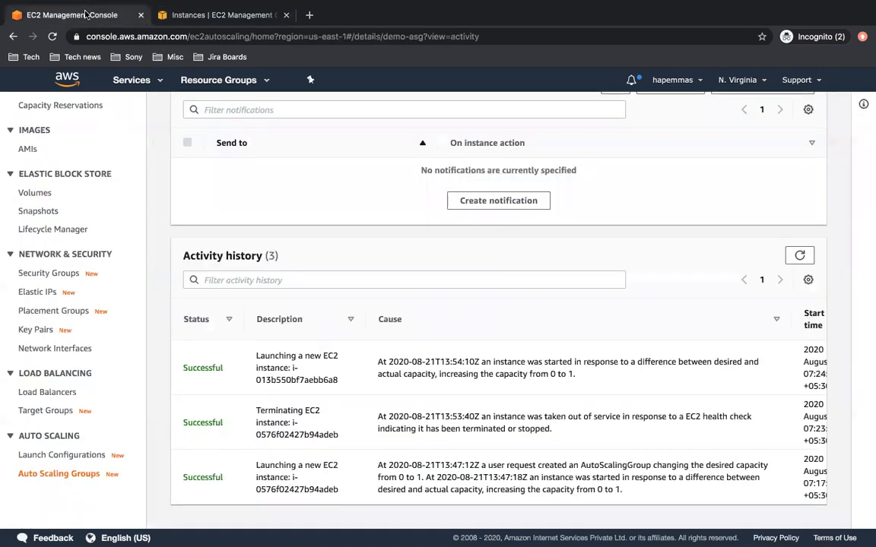
- Open the Auto Scaling groups list and dismiss the notices about compute savings and the old console
{"action": "left_click", "coordinate": [58, 473]}
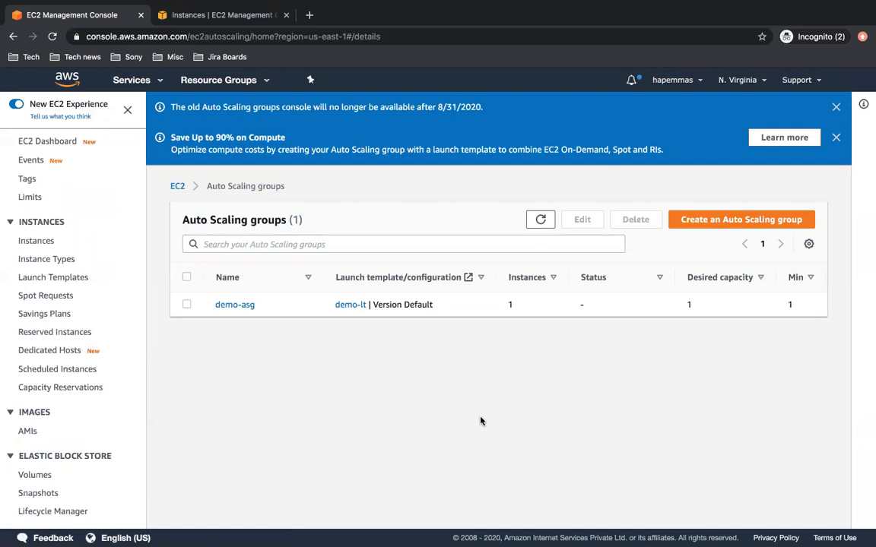
{"action": "left_click", "coordinate": [835, 137]}
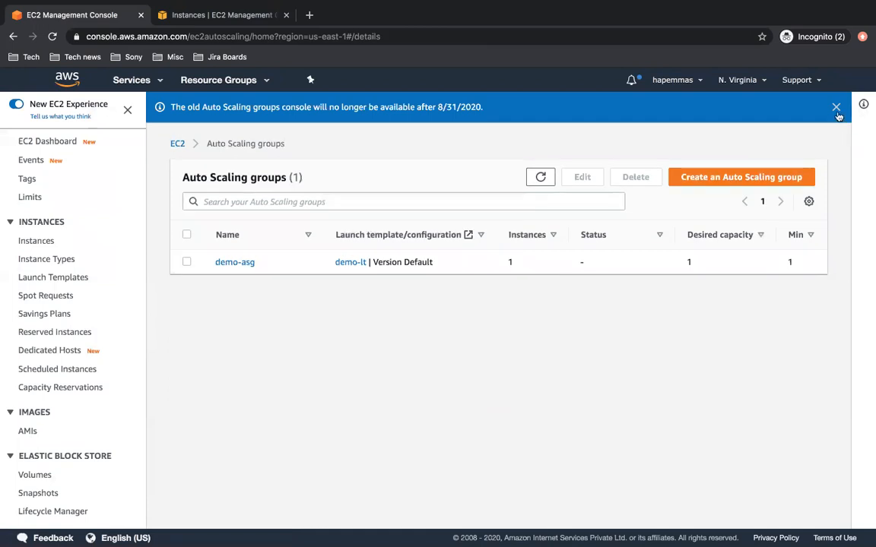
{"action": "left_click", "coordinate": [835, 107]}
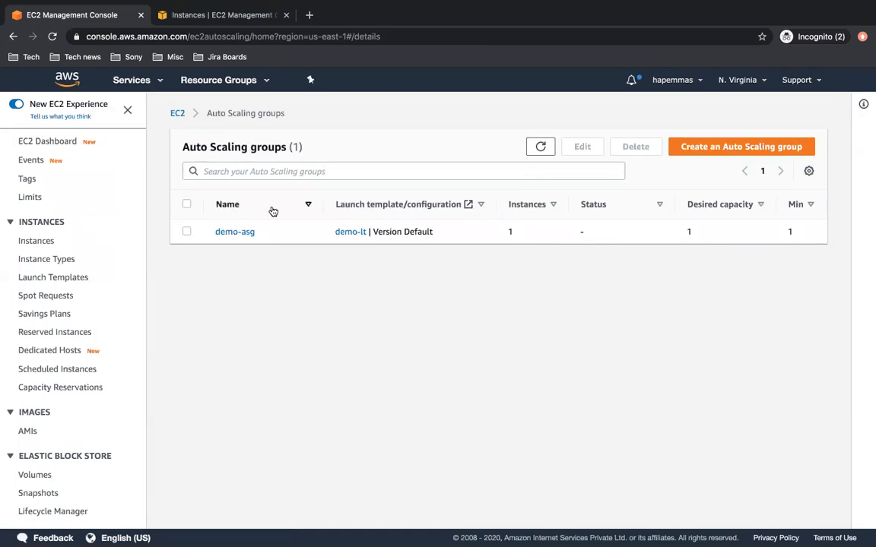
- Refresh the EC2 Instances list to recheck the replacement instance's status checks, and briefly view demo-asg's group details
{"action": "left_click", "coordinate": [204, 16]}
{"action": "left_click", "coordinate": [816, 118]}
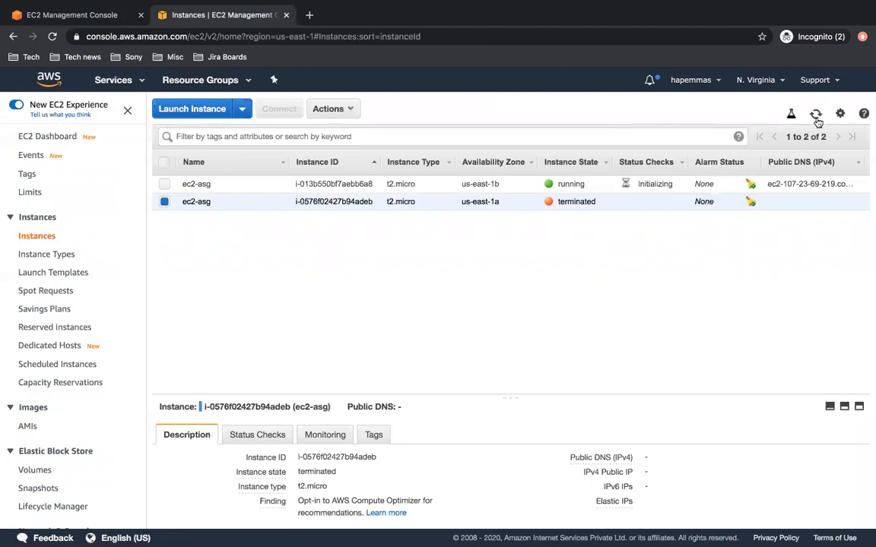
{"action": "left_click", "coordinate": [815, 116]}
{"action": "left_click", "coordinate": [108, 21]}
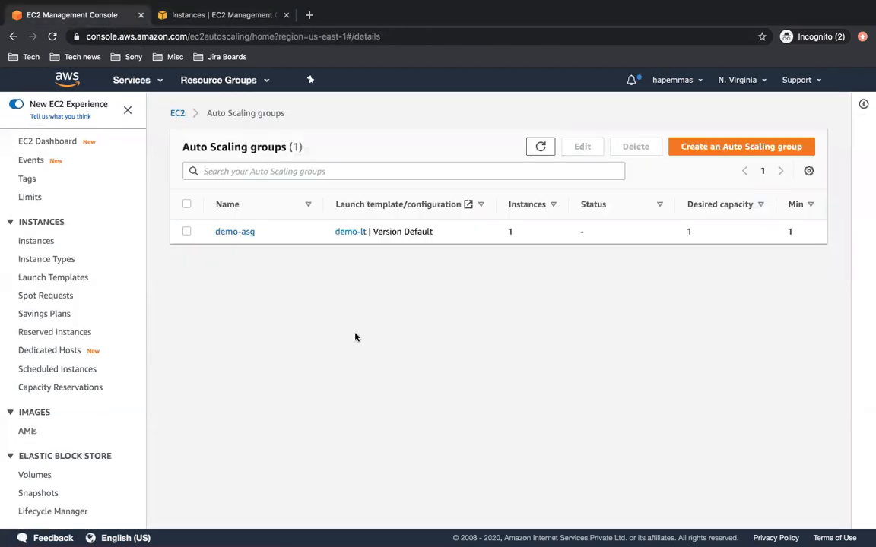
{"action": "left_click", "coordinate": [186, 232]}
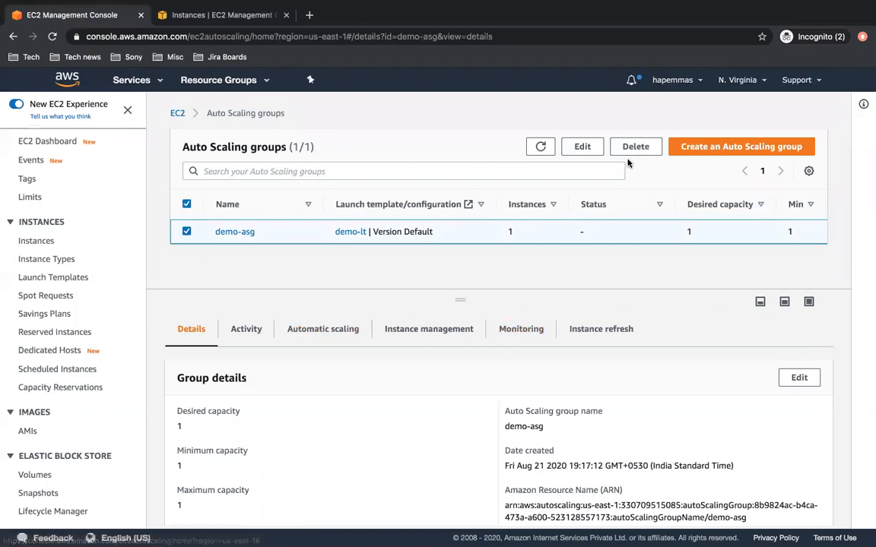
{"action": "left_click", "coordinate": [186, 232]}
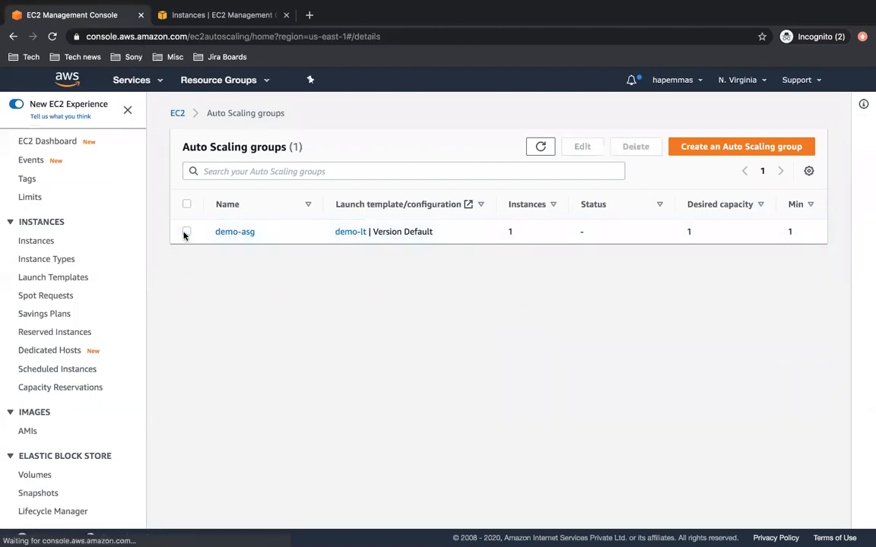
- Refresh the EC2 Instances list once more for the replacement's status checks, and review demo-asg's capacity details before deselecting the group
{"action": "left_click", "coordinate": [211, 16]}
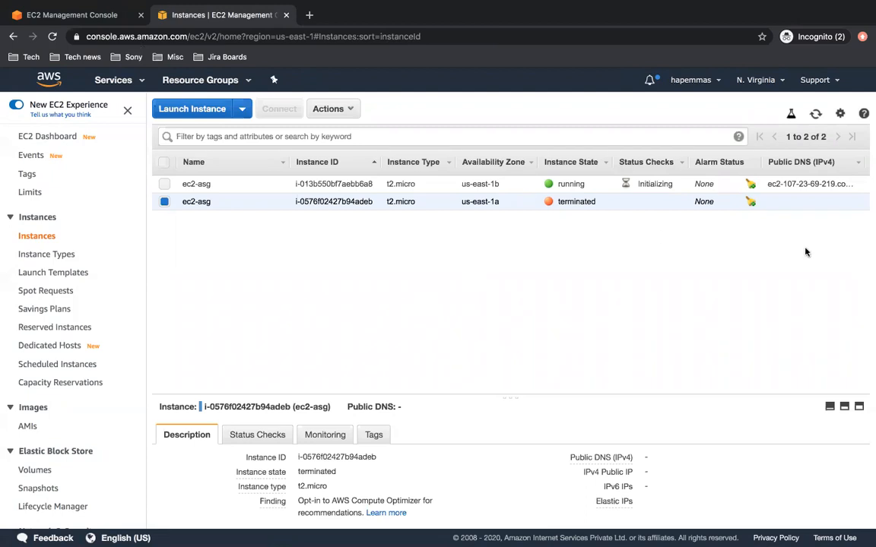
{"action": "left_click", "coordinate": [815, 115]}
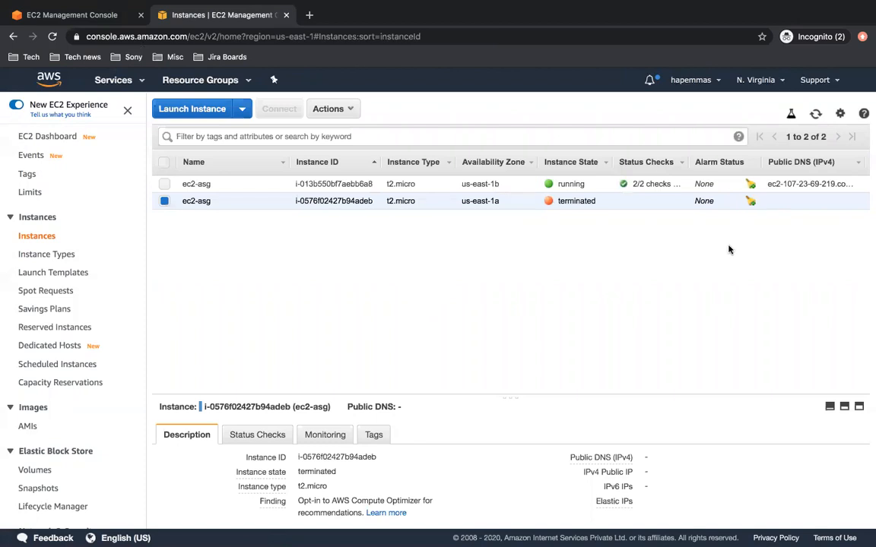
{"action": "left_click", "coordinate": [95, 22]}
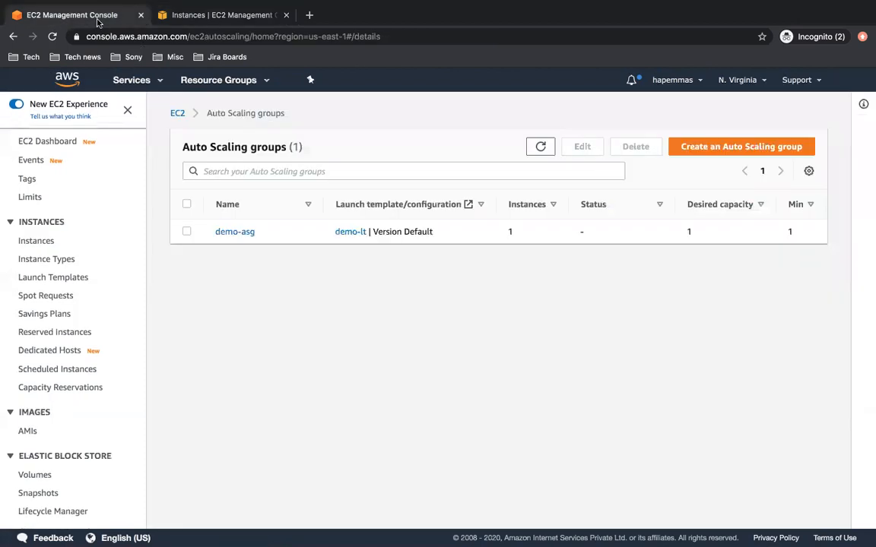
{"action": "left_click", "coordinate": [187, 232]}
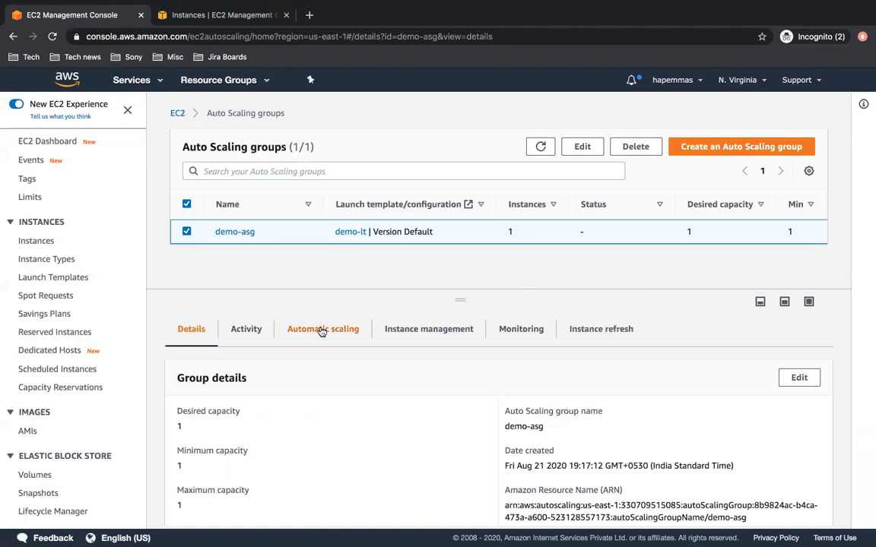
{"action": "left_click", "coordinate": [186, 232]}
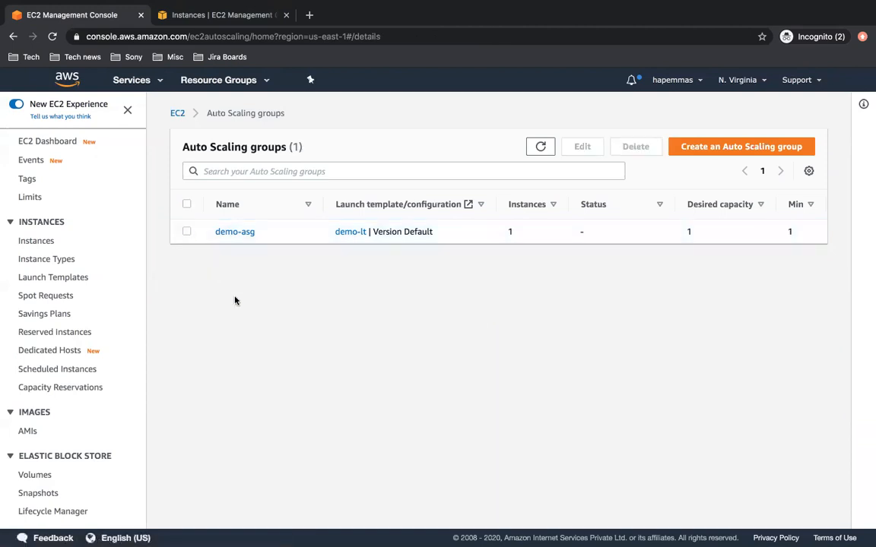